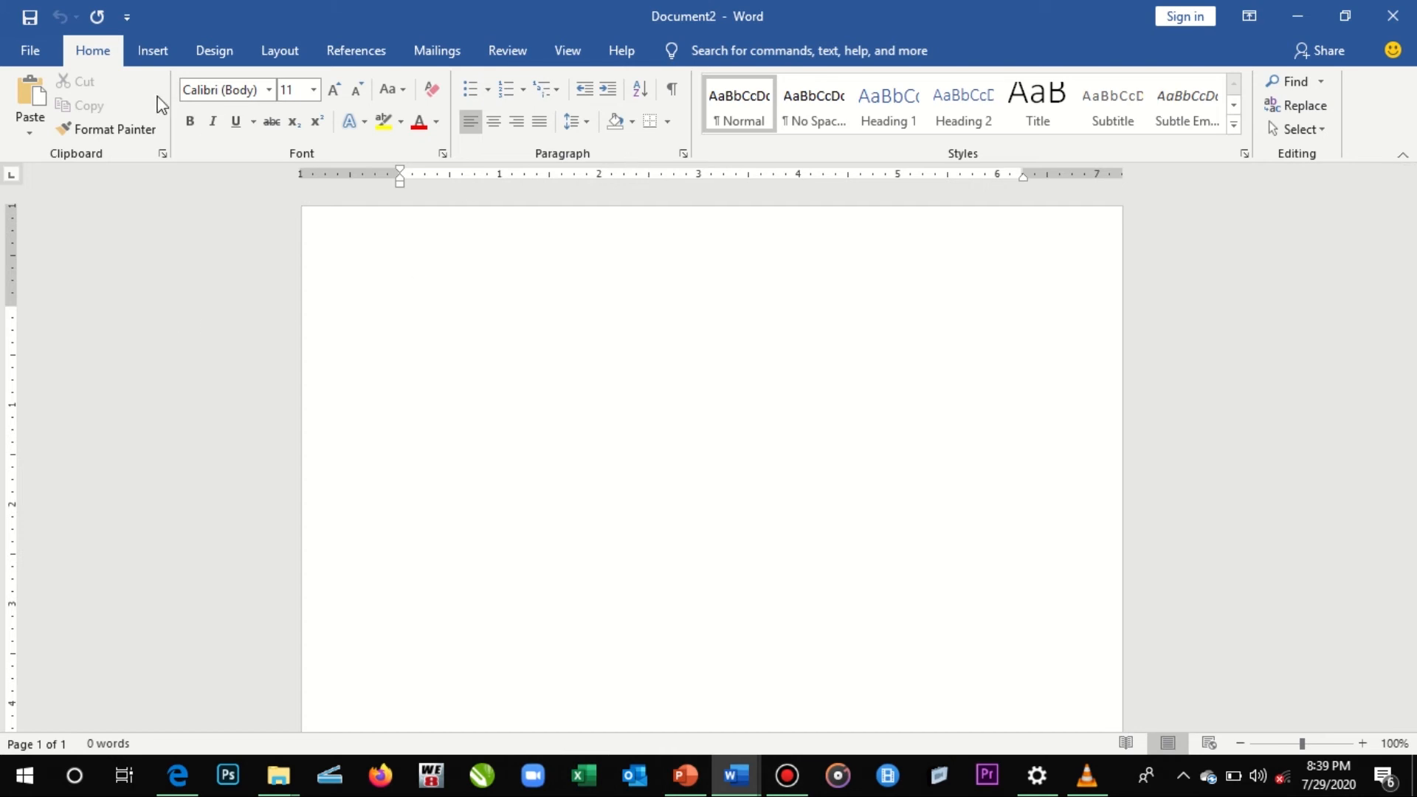
- Insert a table of 10 columns by 5 rows from the size grid, and undo the insertion
click(152, 52)
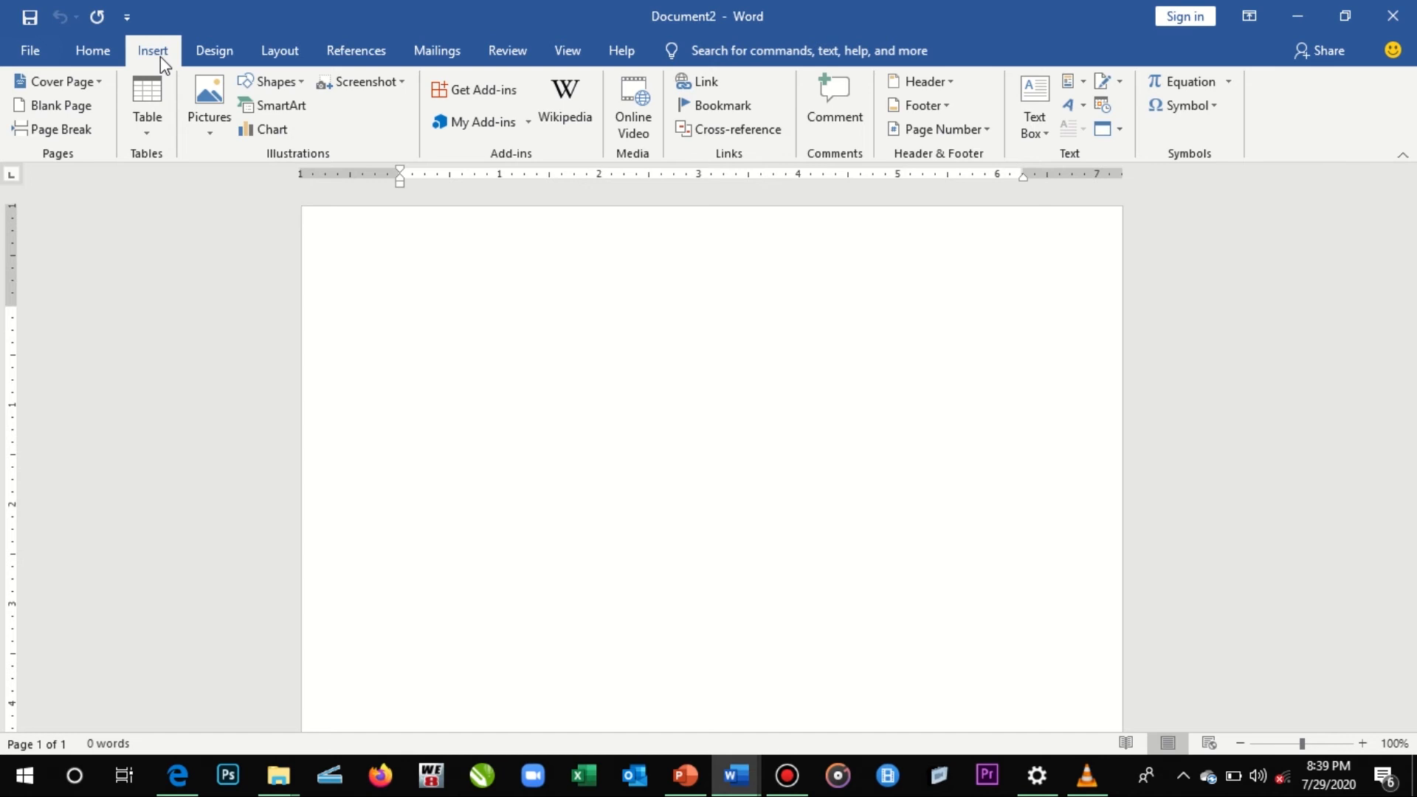
click(158, 111)
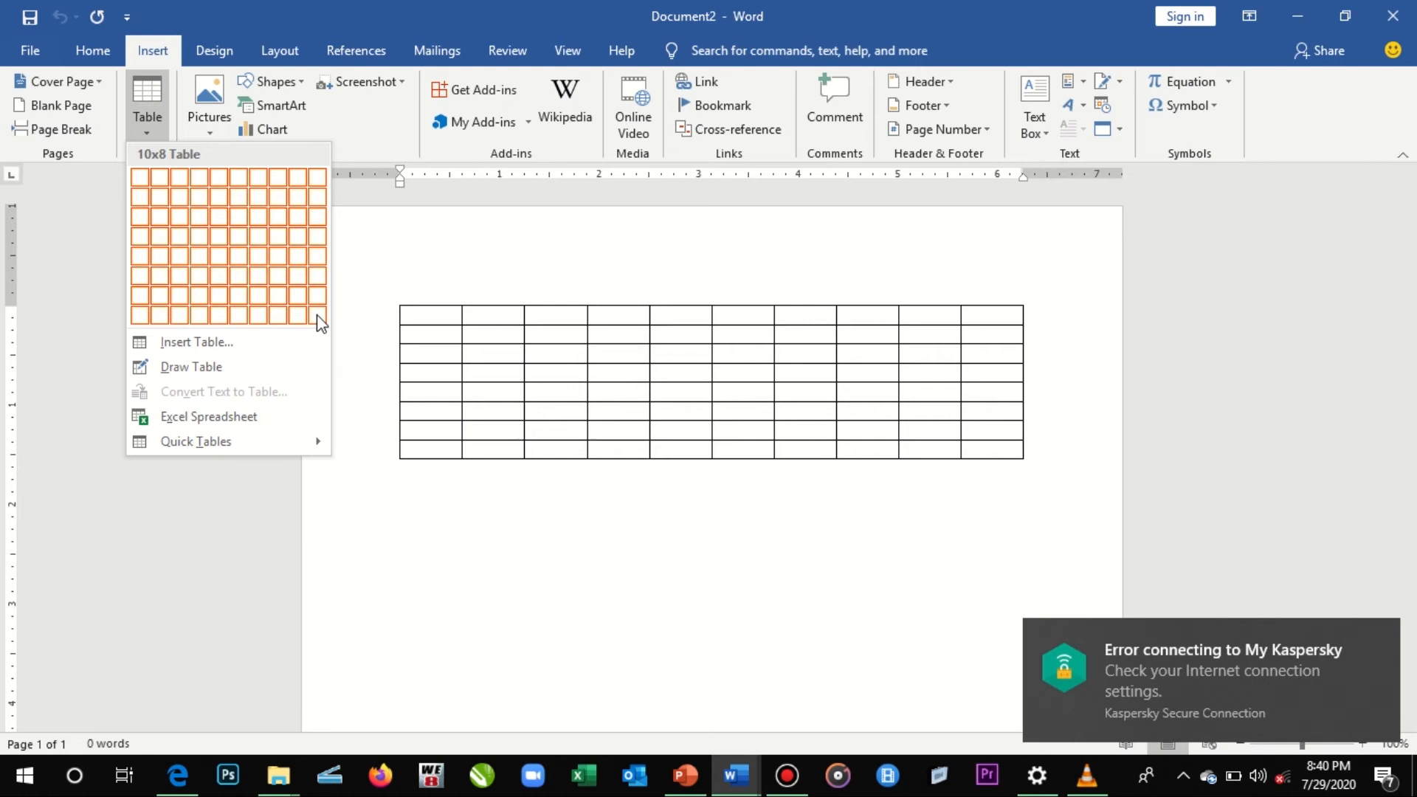
click(318, 257)
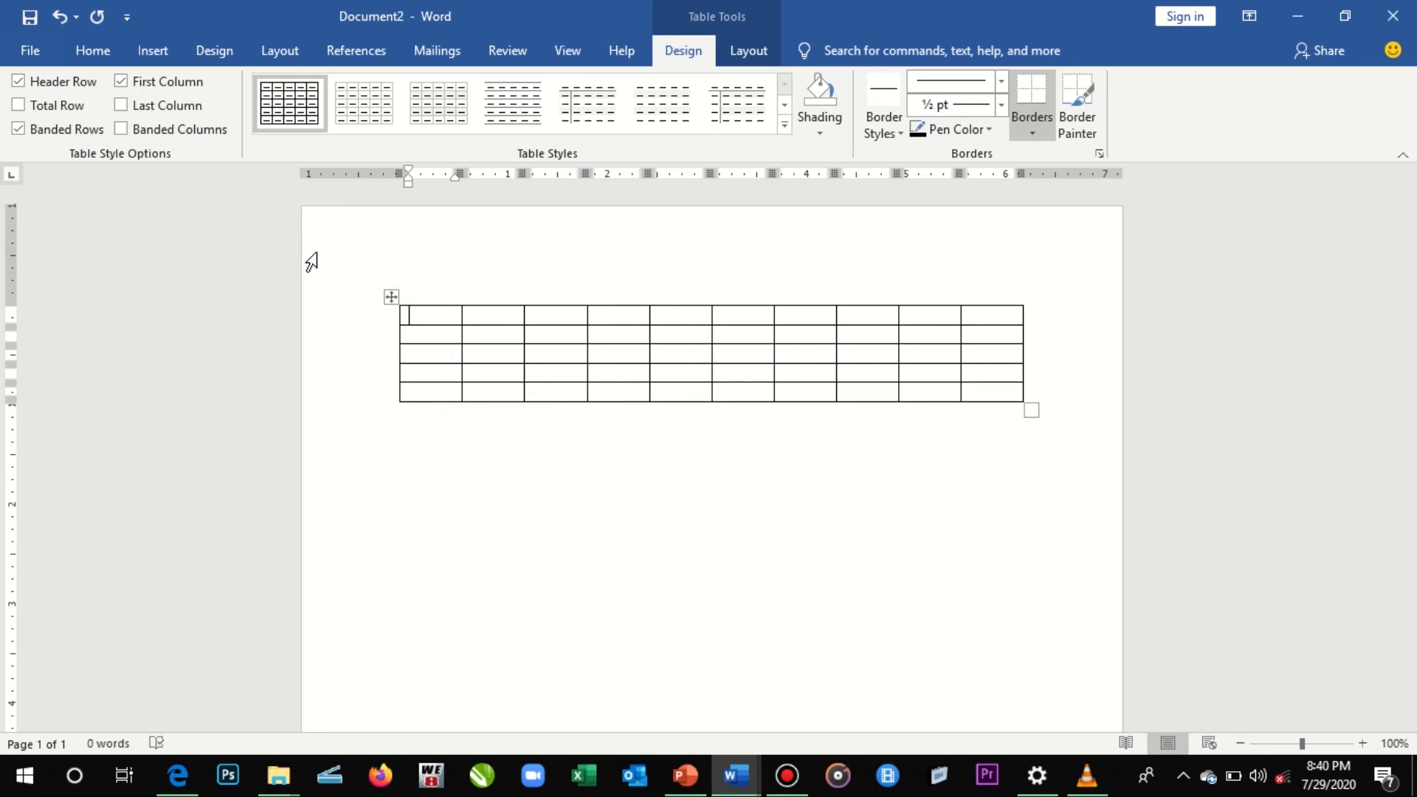
key(ctrl+z)
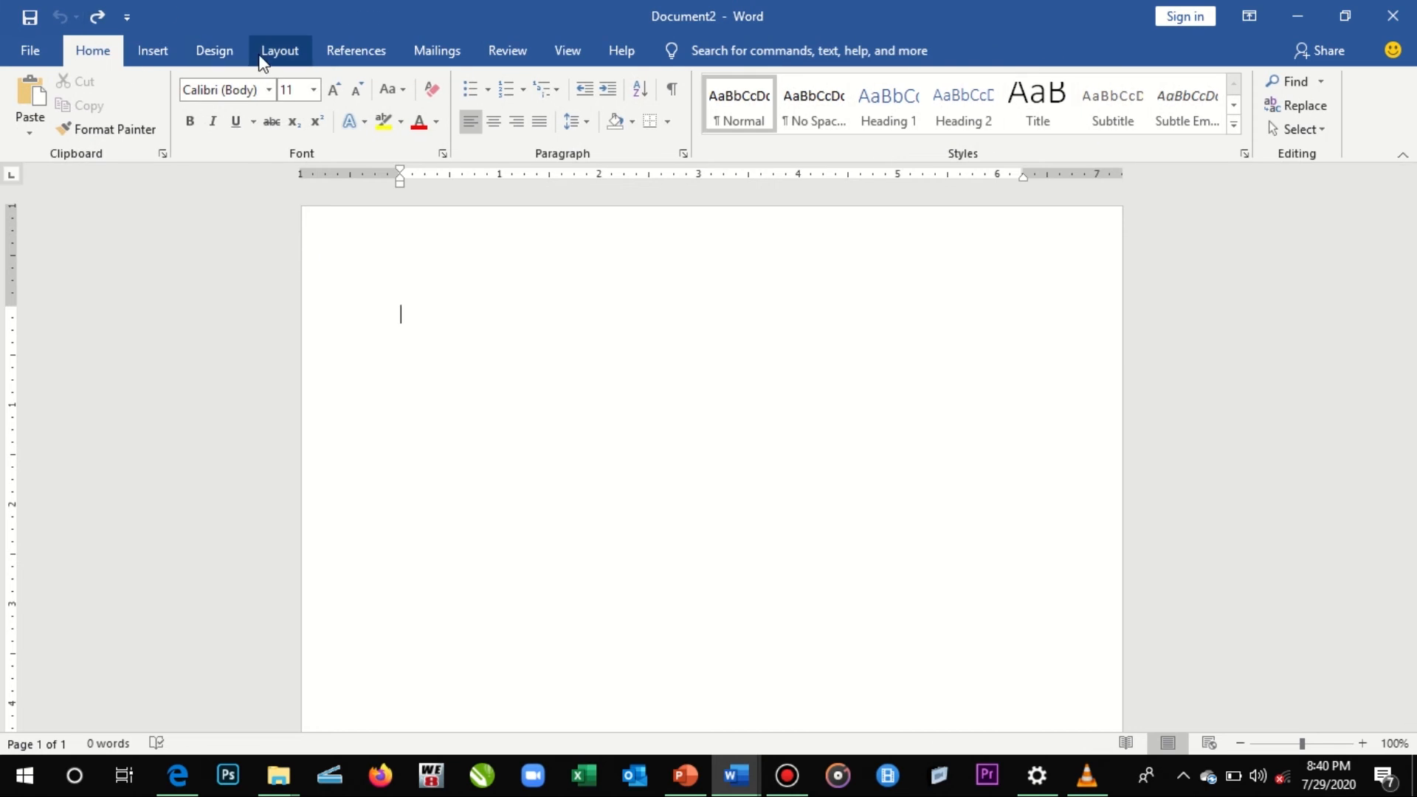
- Insert a table by specifying its dimensions as 10 columns and 5 rows
click(177, 38)
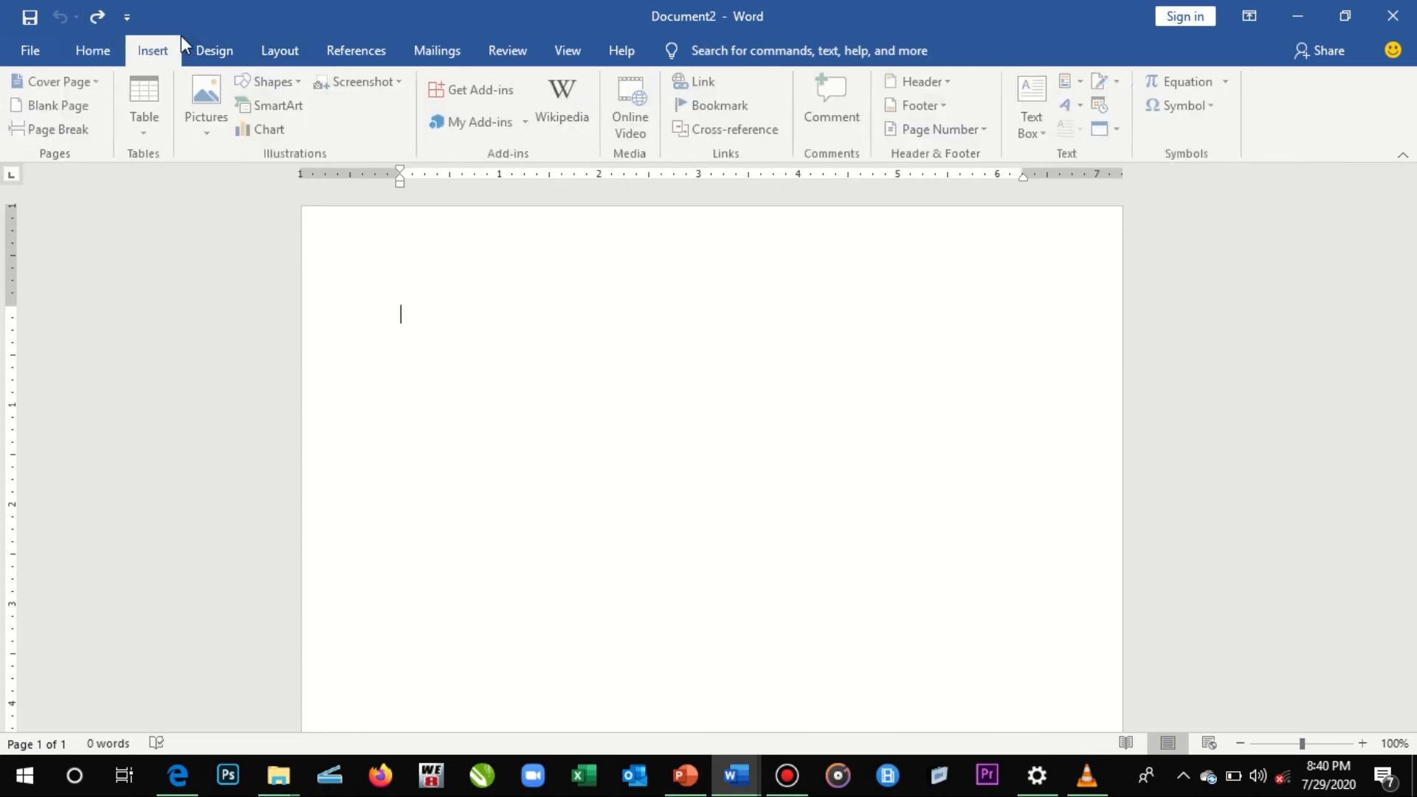
click(157, 108)
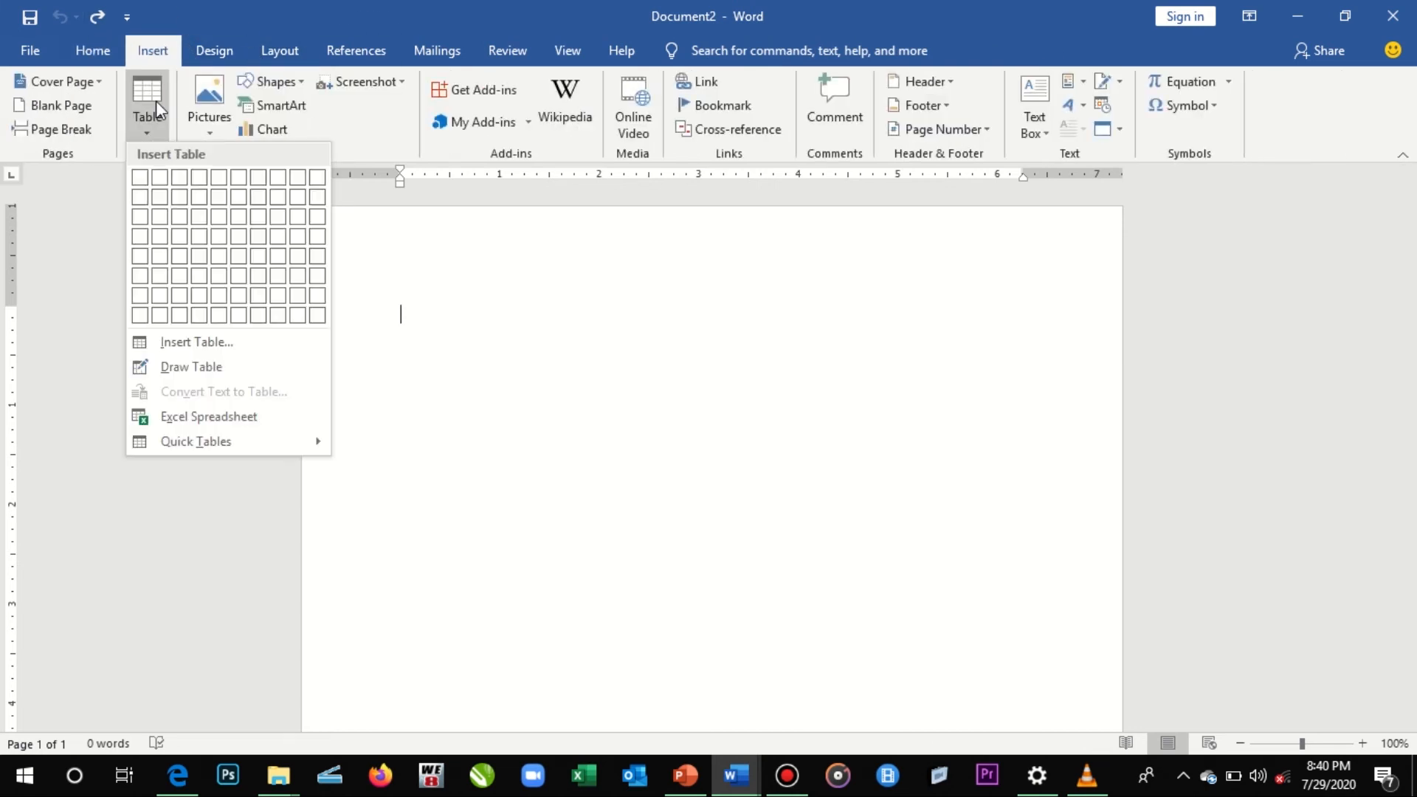
click(215, 342)
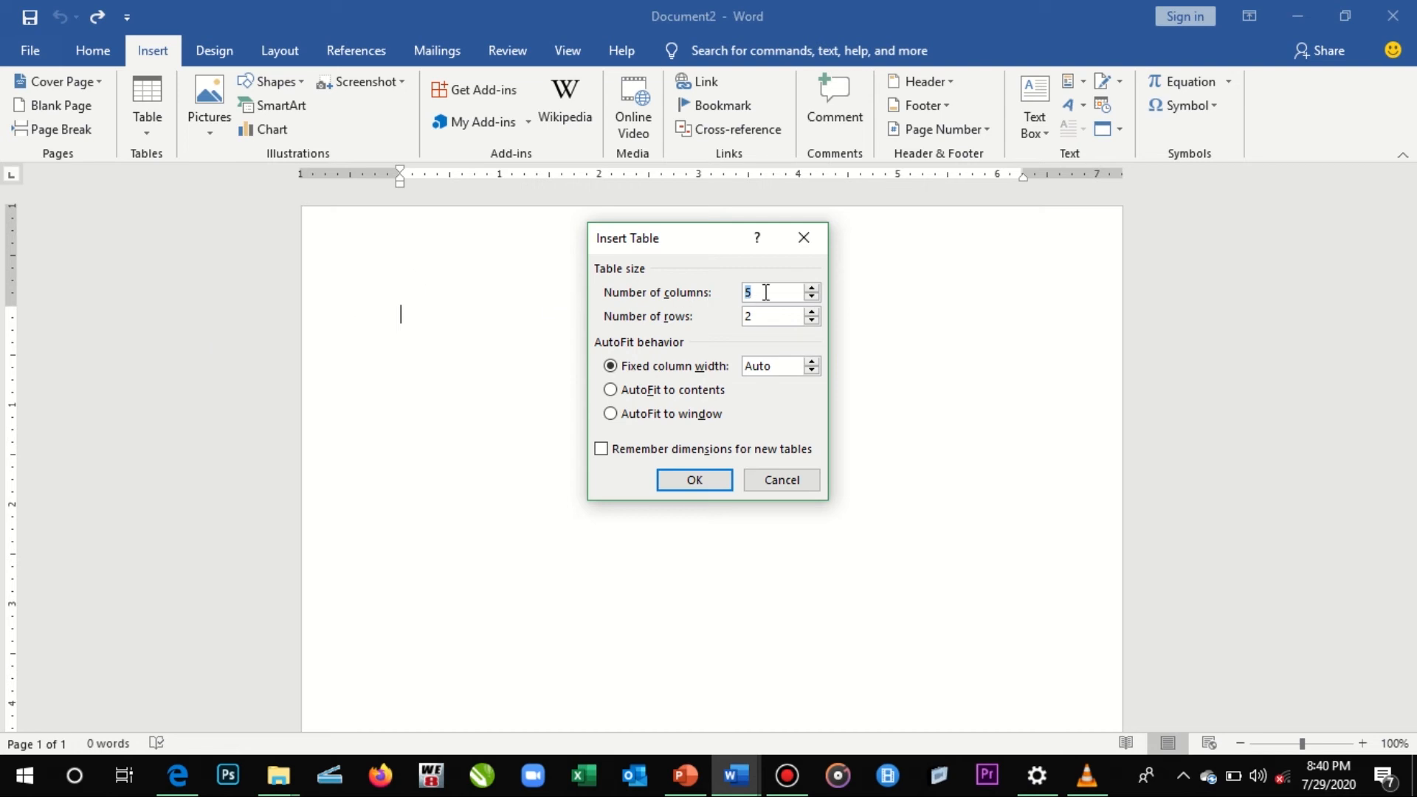
text(10)
click(778, 316)
key(BackSpace)
text(5)
click(718, 487)
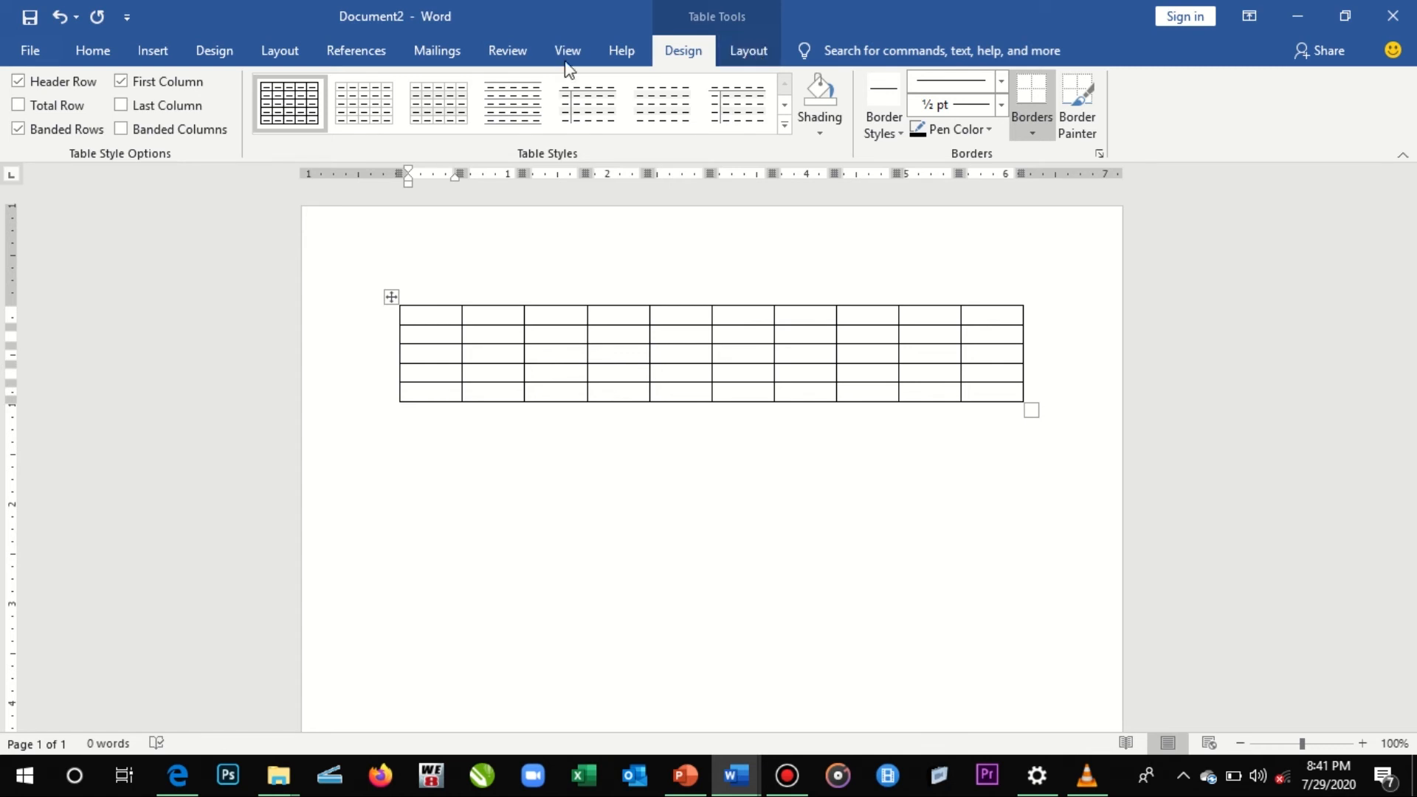
click(478, 315)
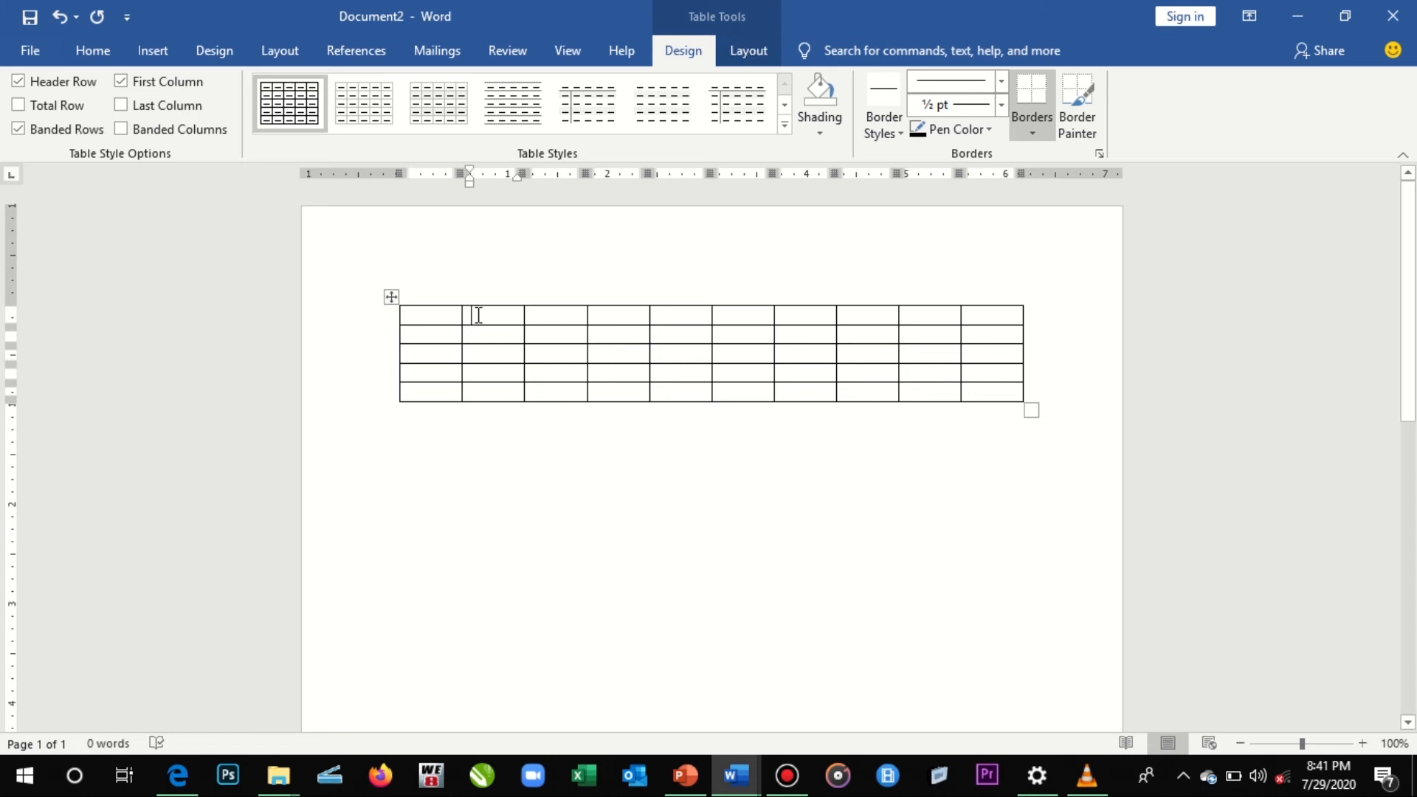
drag(591, 319, 738, 327)
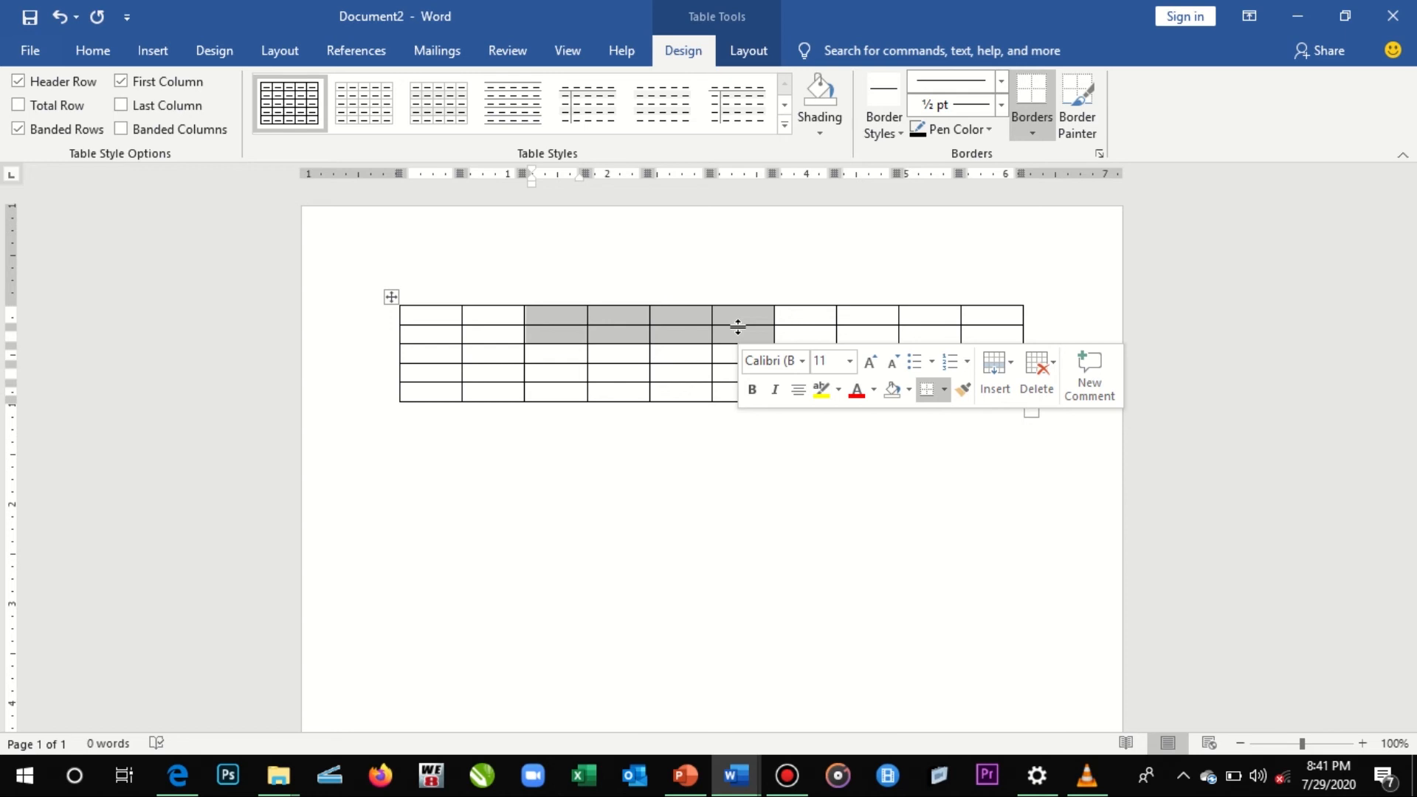
click(505, 325)
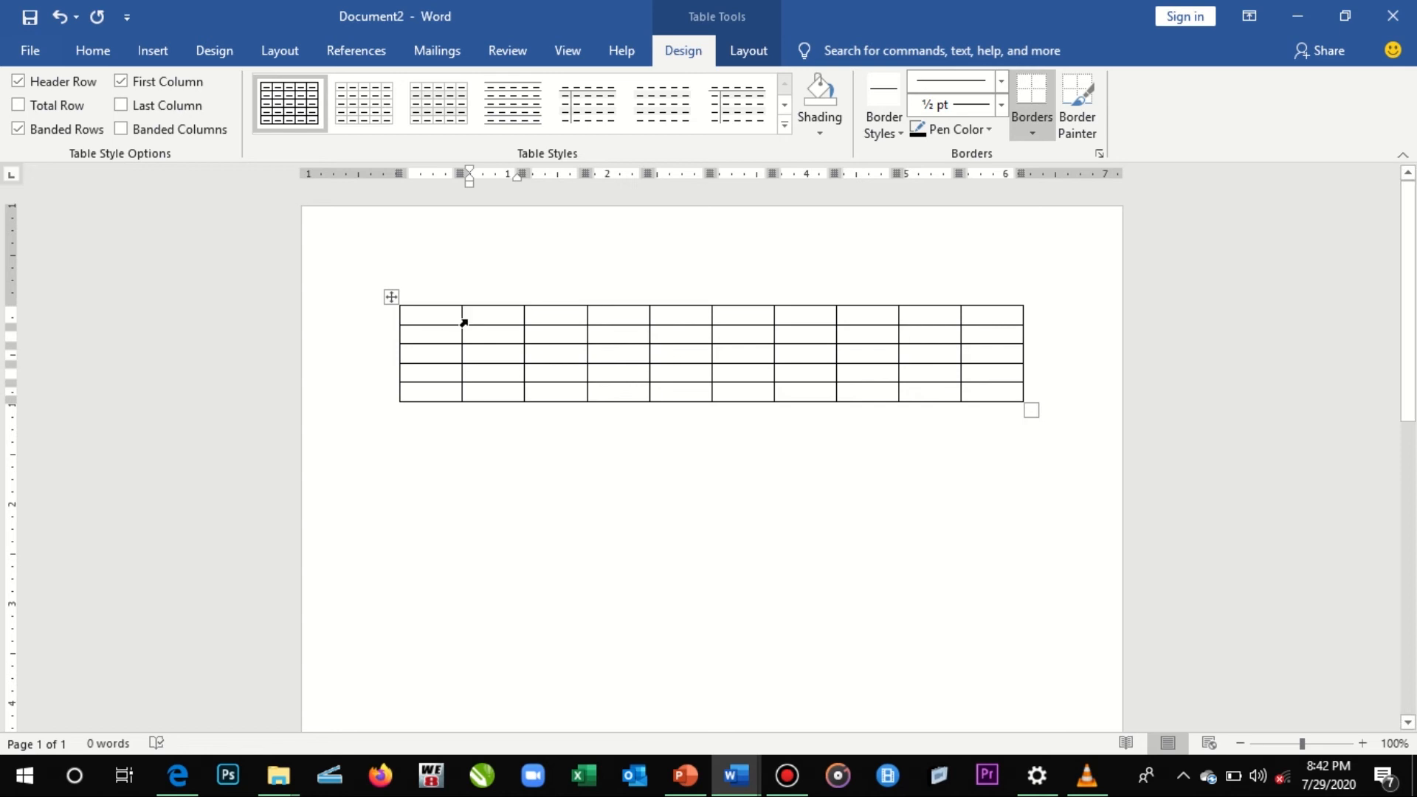
- Adjust the table's borders manually to widen the first and sixth columns, narrow the eighth column and make the first row taller
mouse_move(376, 309)
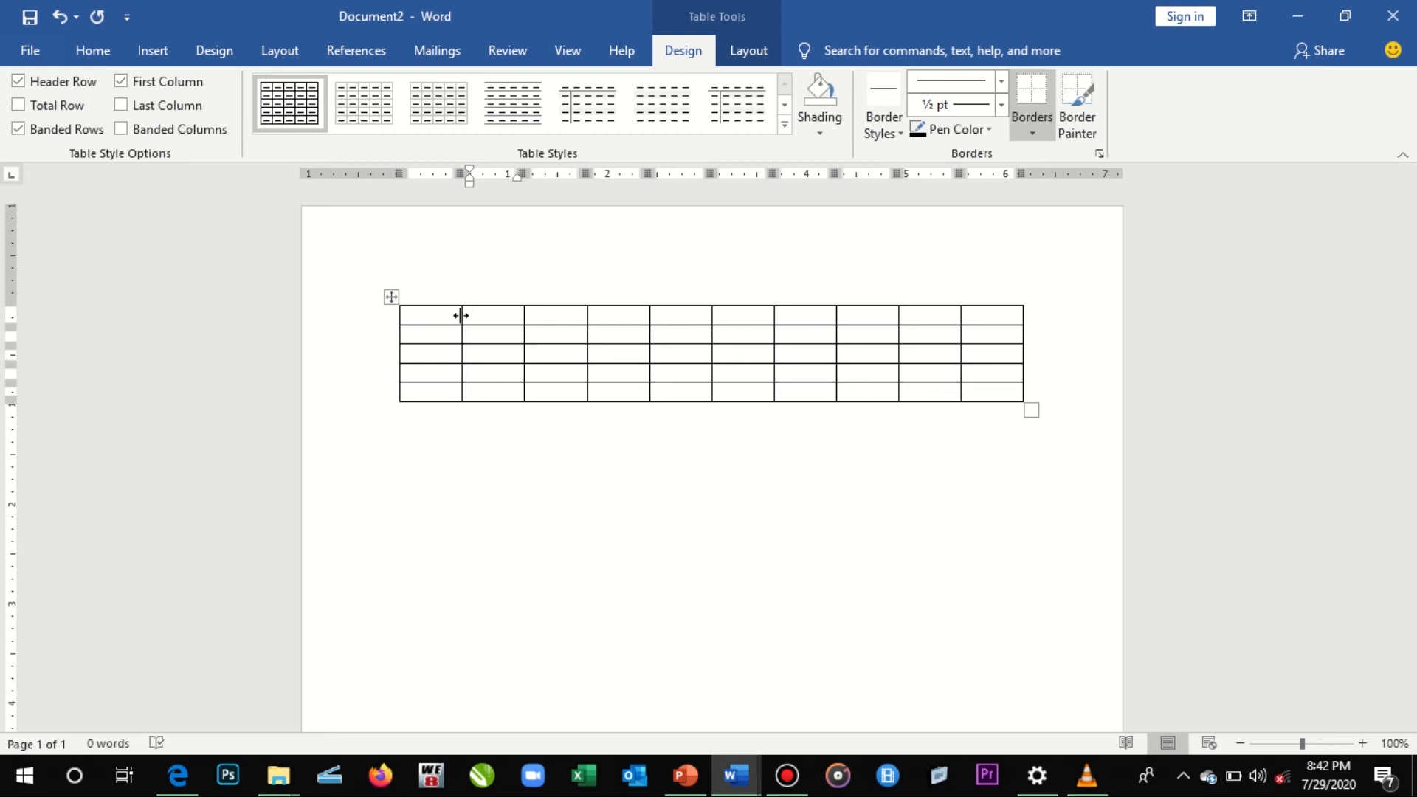
mouse_move(461, 315)
mouse_down()
mouse_move(517, 317)
mouse_move(425, 316)
mouse_move(520, 330)
mouse_move(431, 338)
mouse_move(503, 334)
mouse_move(465, 408)
mouse_move(472, 310)
mouse_move(473, 336)
mouse_up()
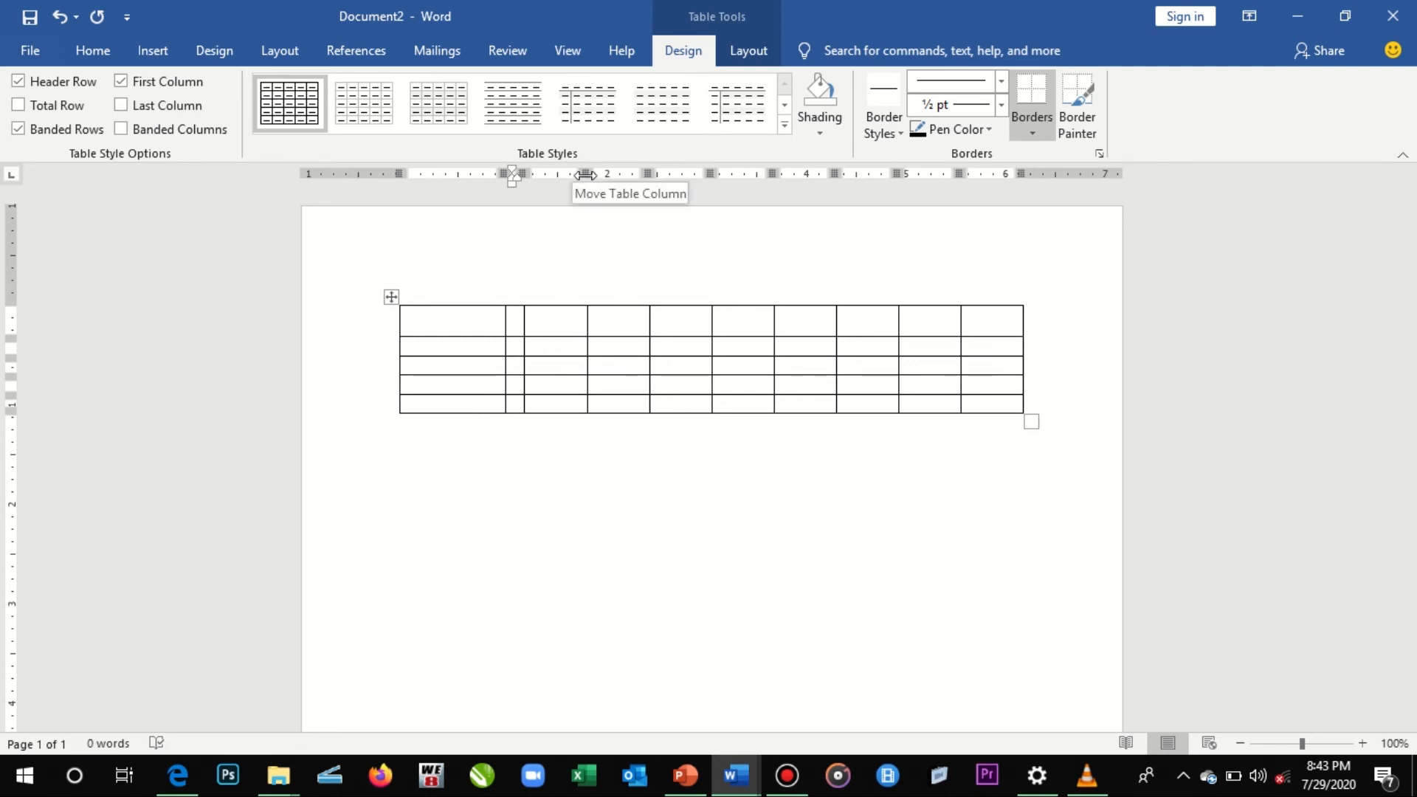
mouse_move(585, 174)
mouse_down()
mouse_move(724, 174)
mouse_move(587, 174)
mouse_up()
mouse_move(775, 173)
mouse_down()
mouse_move(876, 174)
mouse_move(786, 174)
mouse_up()
mouse_move(911, 175)
mouse_down()
mouse_move(959, 174)
mouse_move(903, 174)
mouse_up()
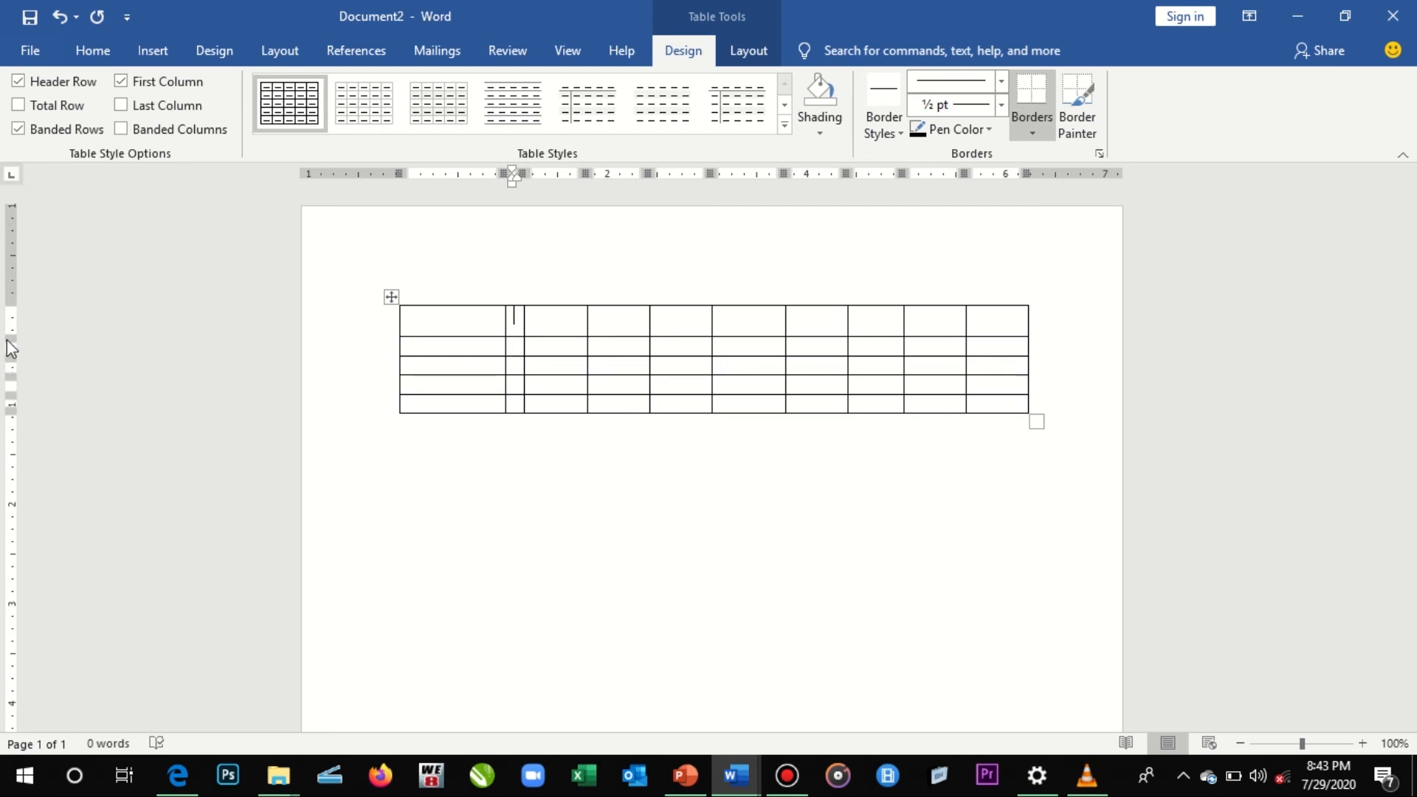
- Shrink the first row to match the other rows and narrow the first column to about the second column's width
mouse_move(13, 337)
mouse_down()
mouse_move(20, 419)
mouse_move(16, 325)
mouse_up()
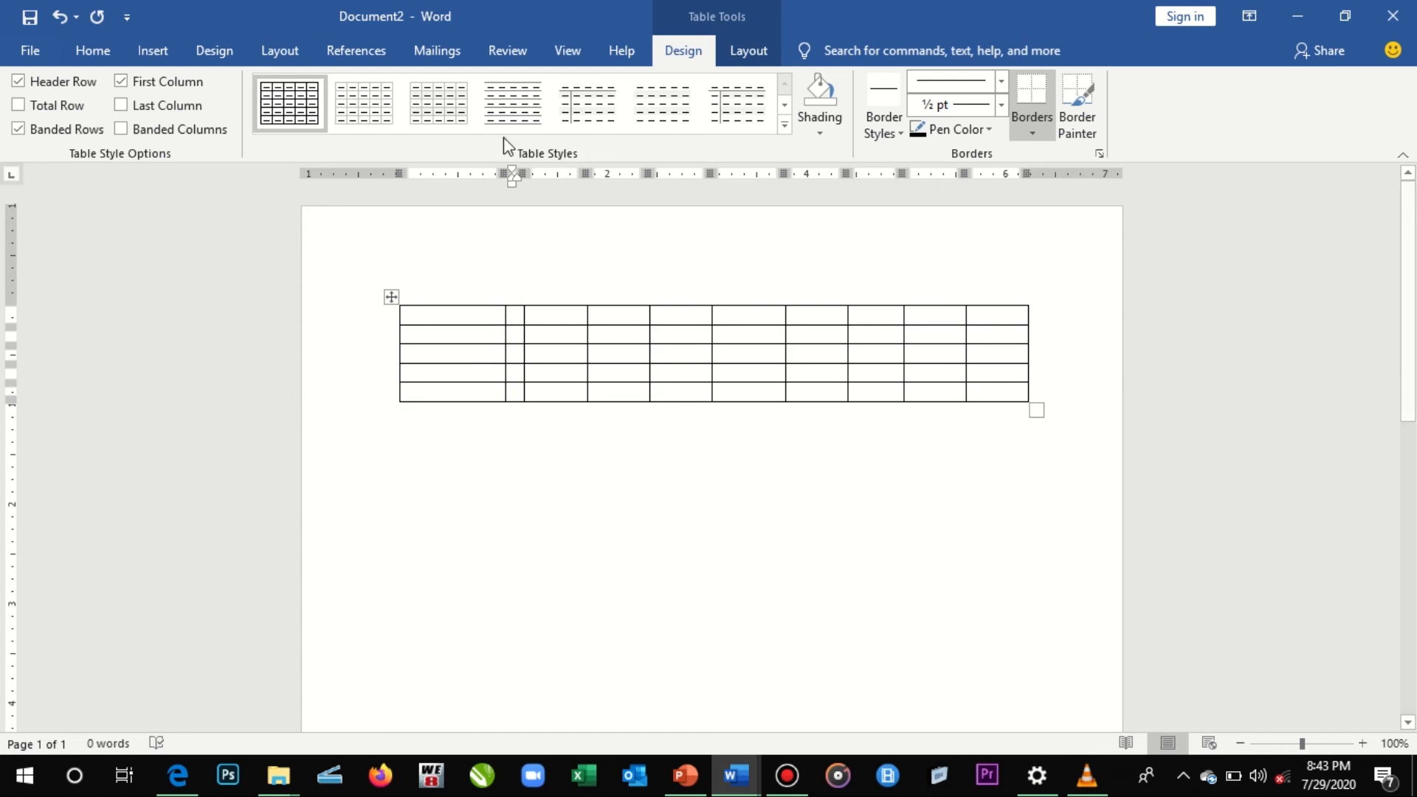
mouse_move(499, 173)
mouse_down()
mouse_move(462, 182)
mouse_move(523, 185)
mouse_up()
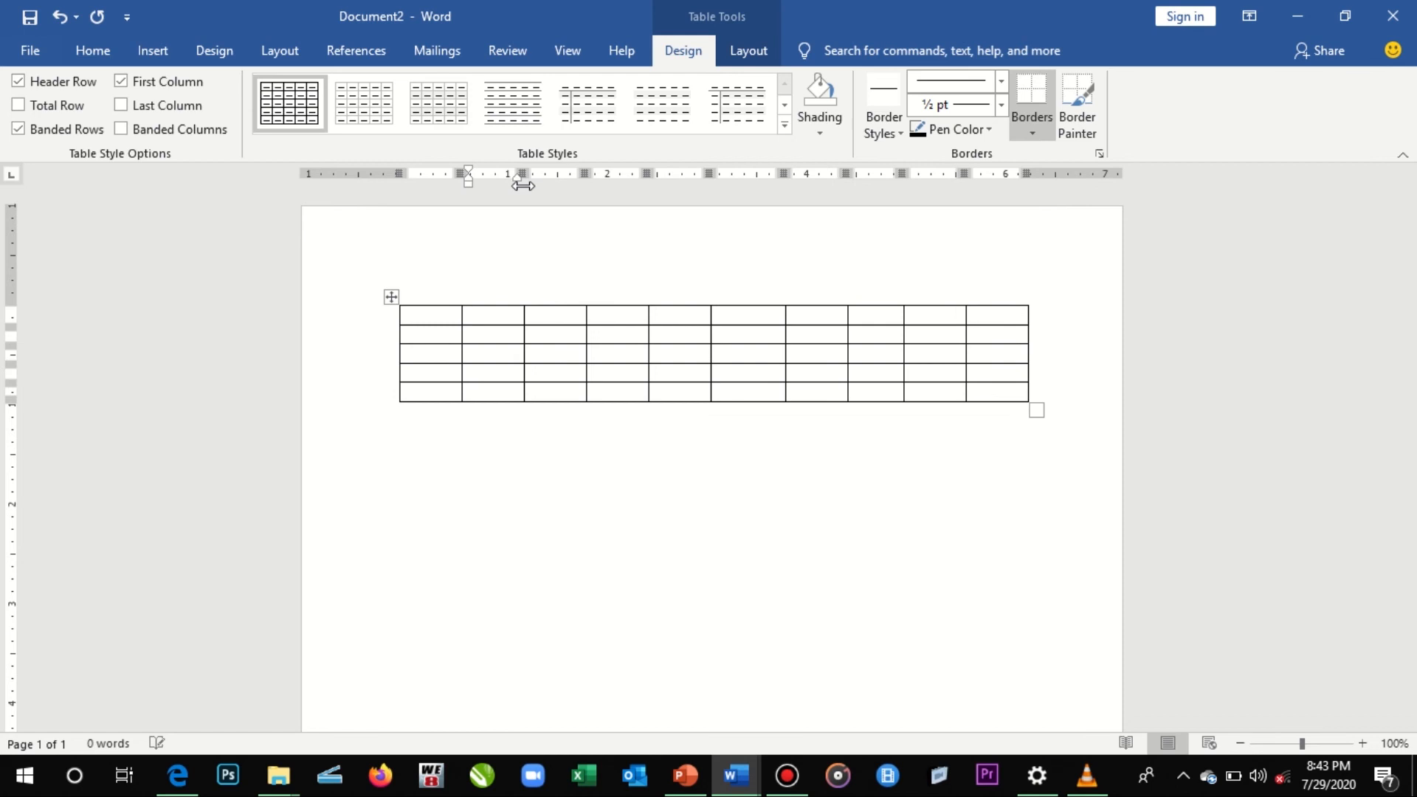
- Set the height of the table's first row to 1"
click(744, 43)
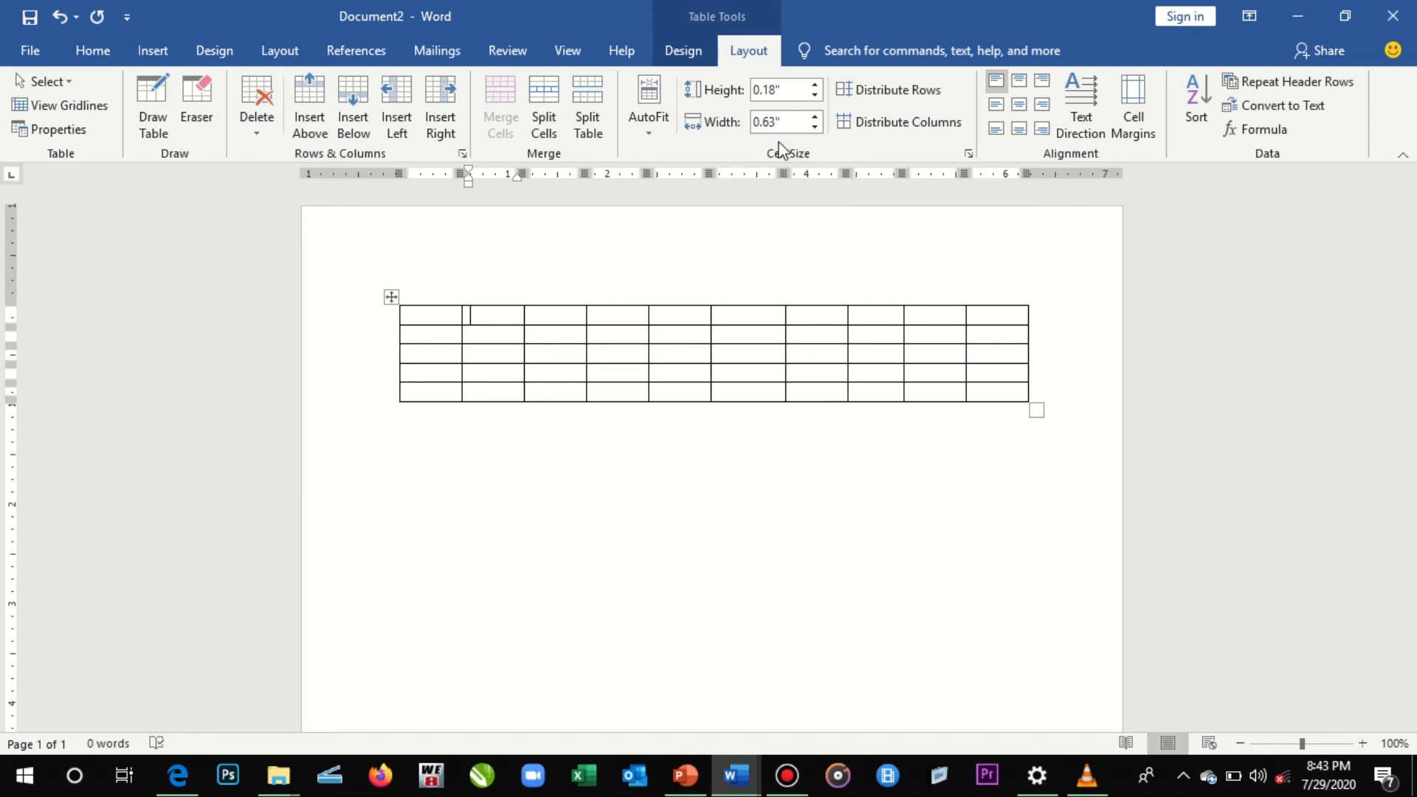
click(816, 86)
click(816, 86)
click(815, 86)
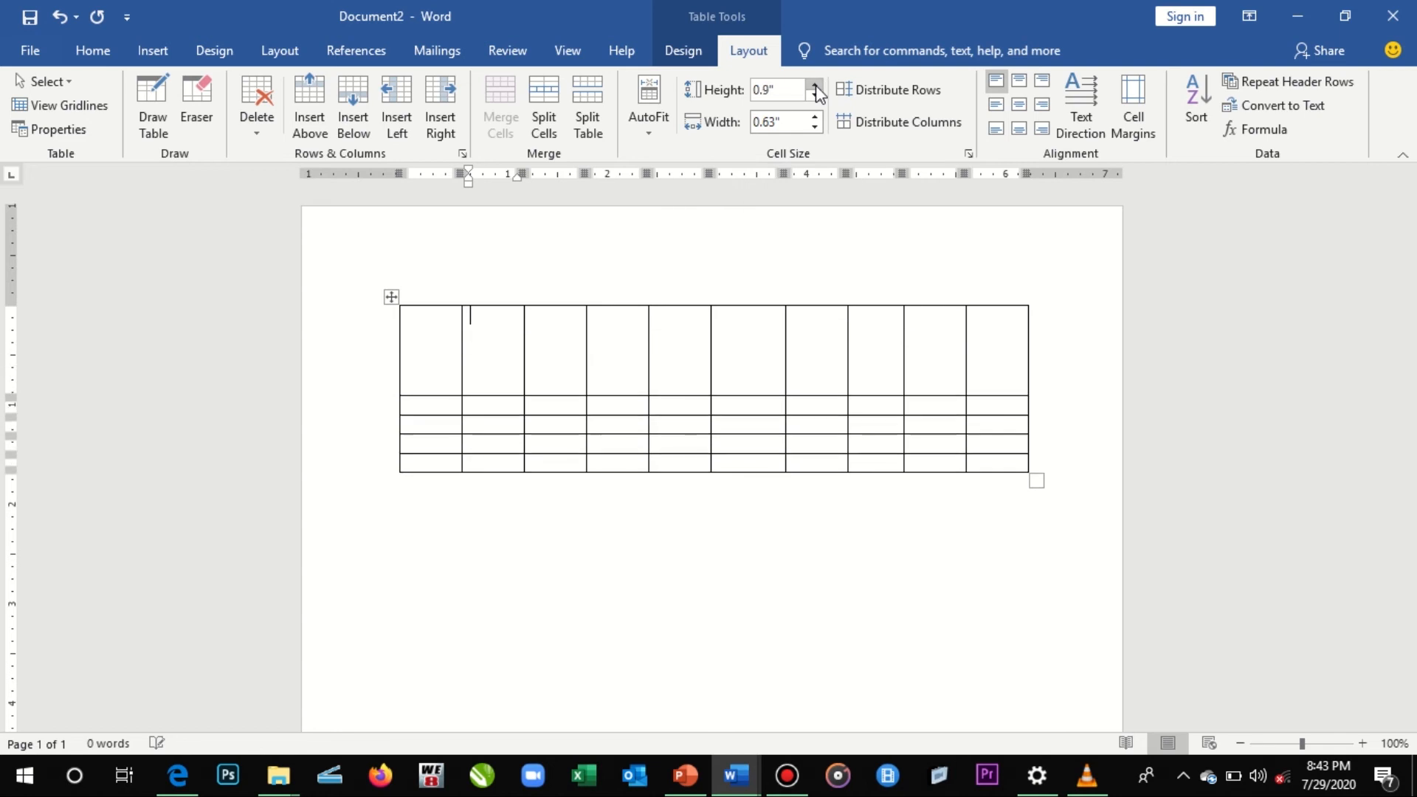
click(815, 85)
- Set the width of the table's second column to 1.8"
click(813, 117)
click(814, 118)
click(813, 117)
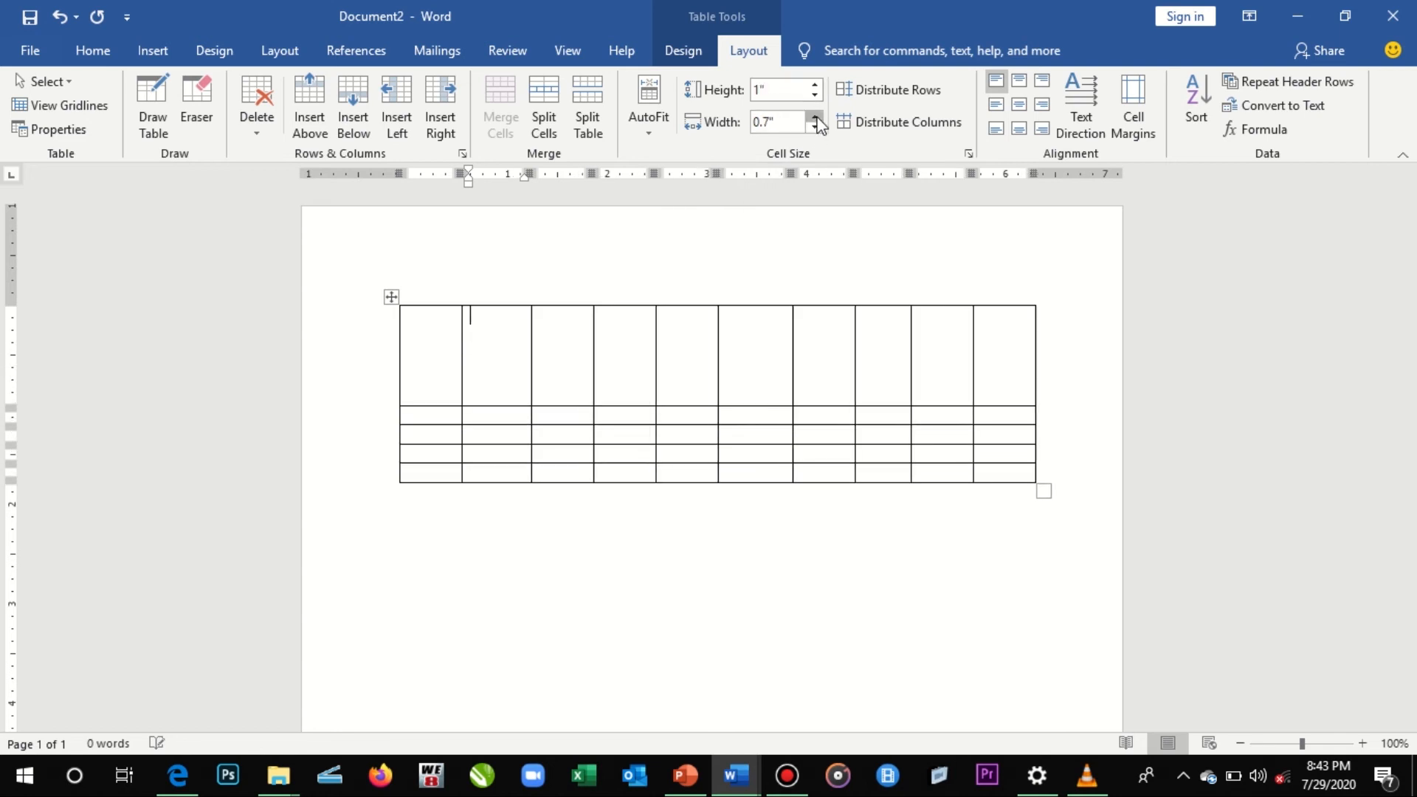
click(814, 117)
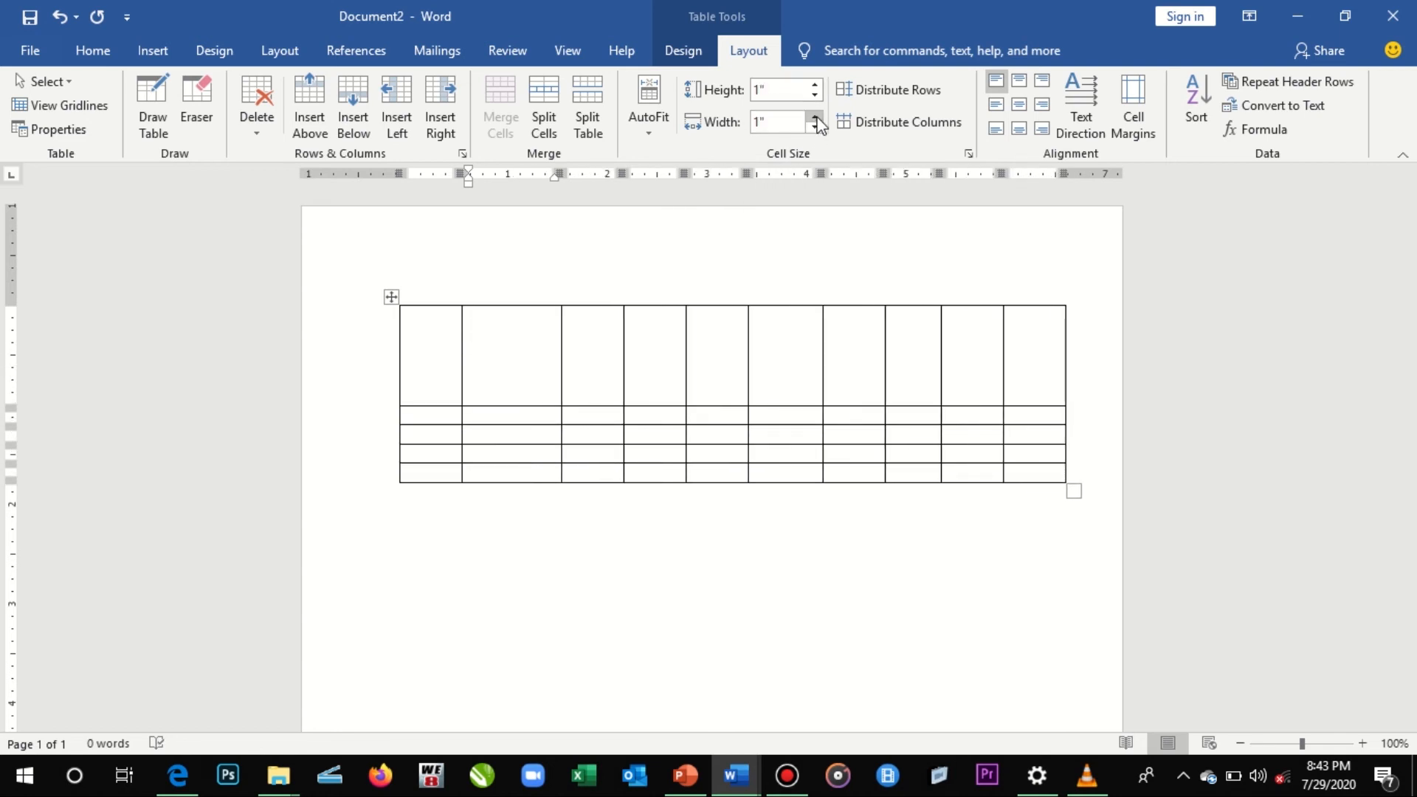
click(815, 117)
click(816, 117)
click(816, 117)
click(815, 117)
click(816, 118)
click(816, 117)
click(815, 118)
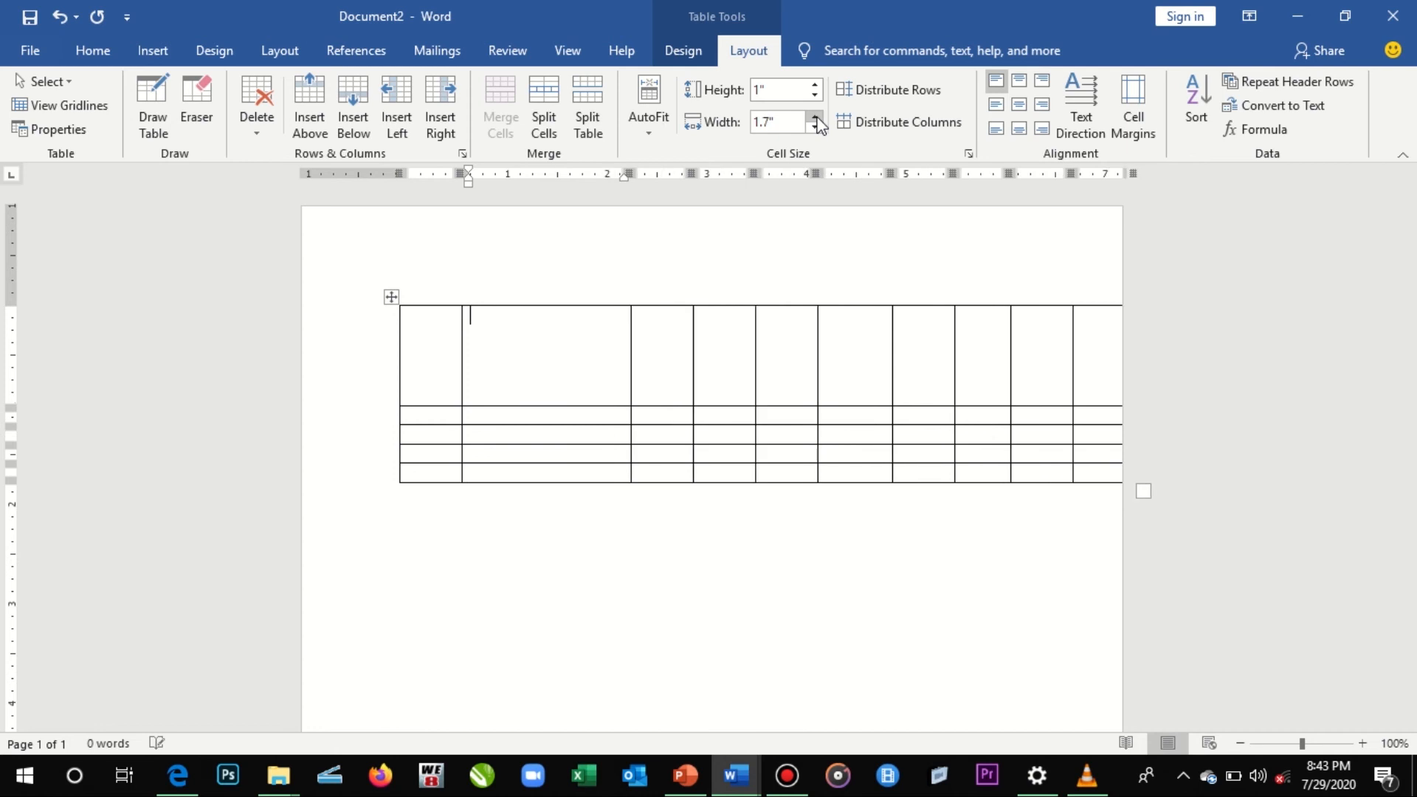
click(815, 118)
- Increase the first row's height to 1.5" and the second column's width to 2.4"
click(815, 85)
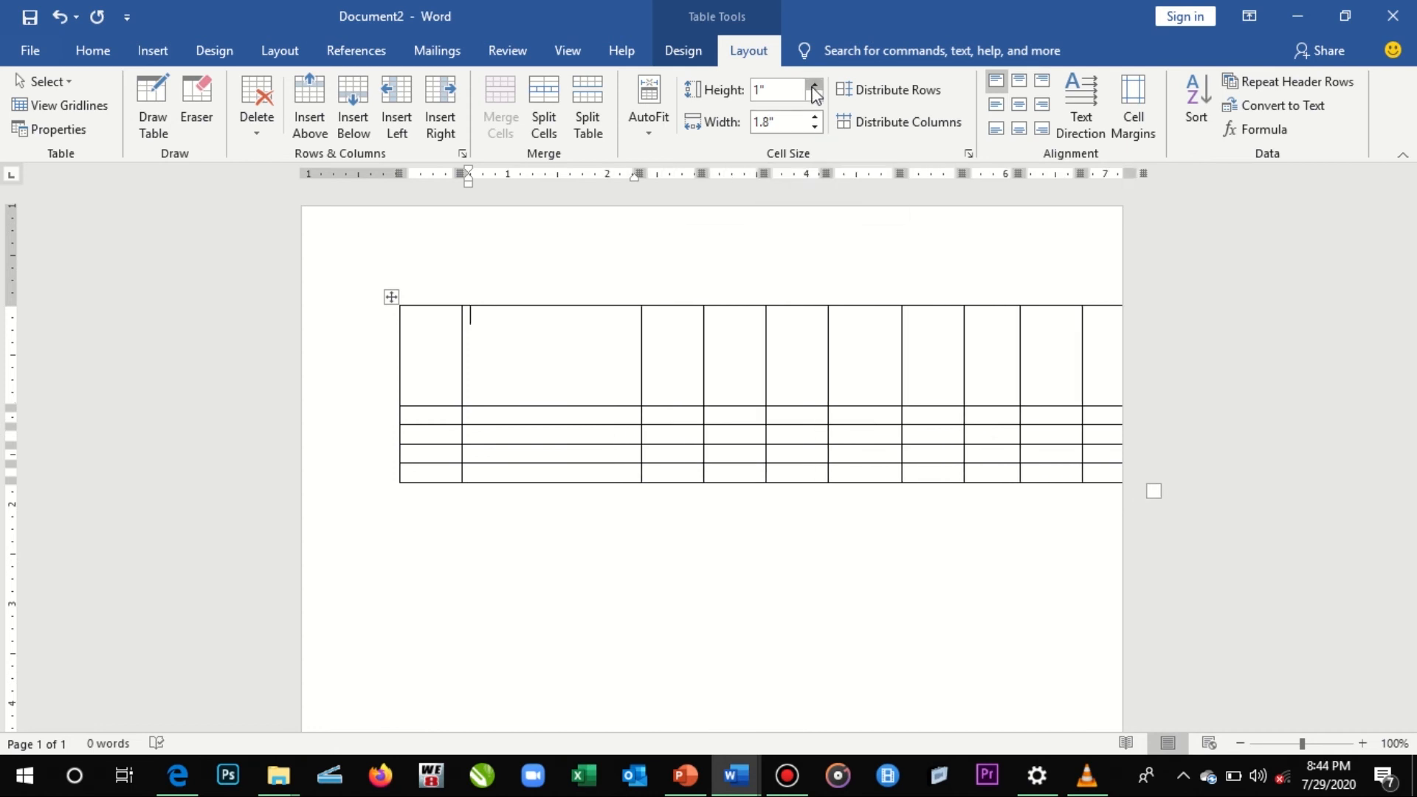
click(815, 85)
click(815, 85)
click(814, 84)
click(815, 85)
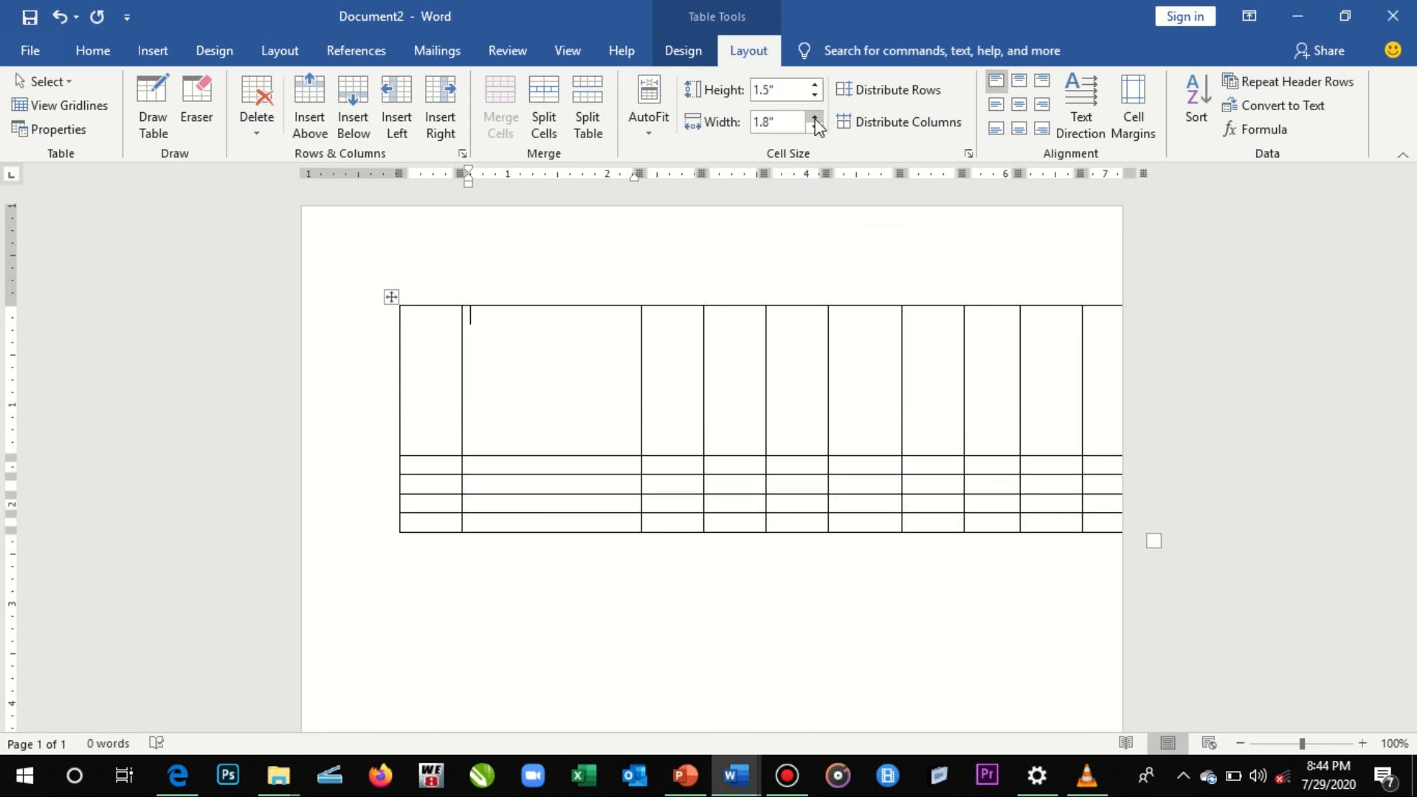
click(816, 118)
click(815, 118)
click(816, 118)
click(815, 118)
click(815, 118)
click(816, 118)
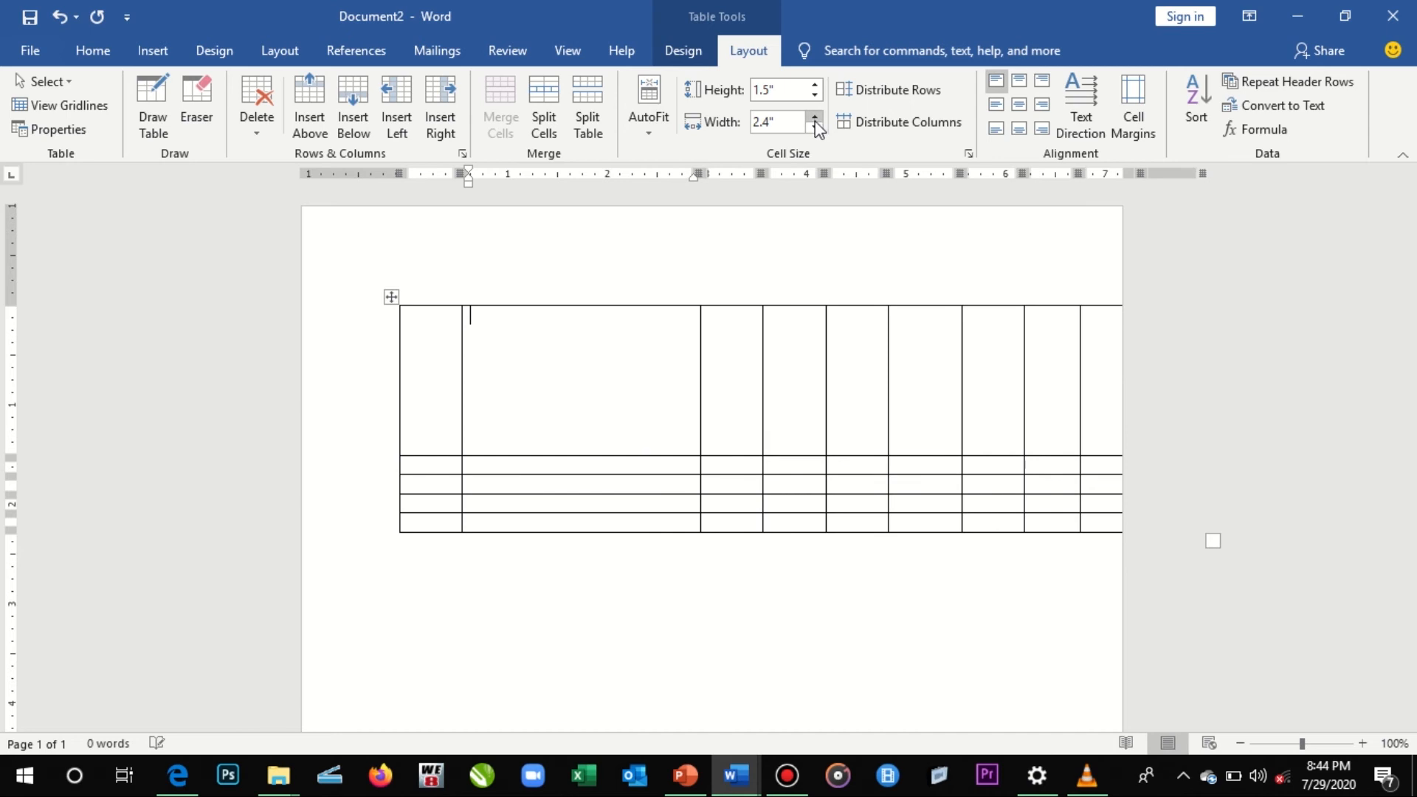
- Reduce the second column's width to 1.1" and the first row's height to 0.6"
click(815, 128)
click(816, 128)
click(815, 127)
click(816, 127)
click(816, 128)
click(815, 128)
click(815, 127)
click(816, 128)
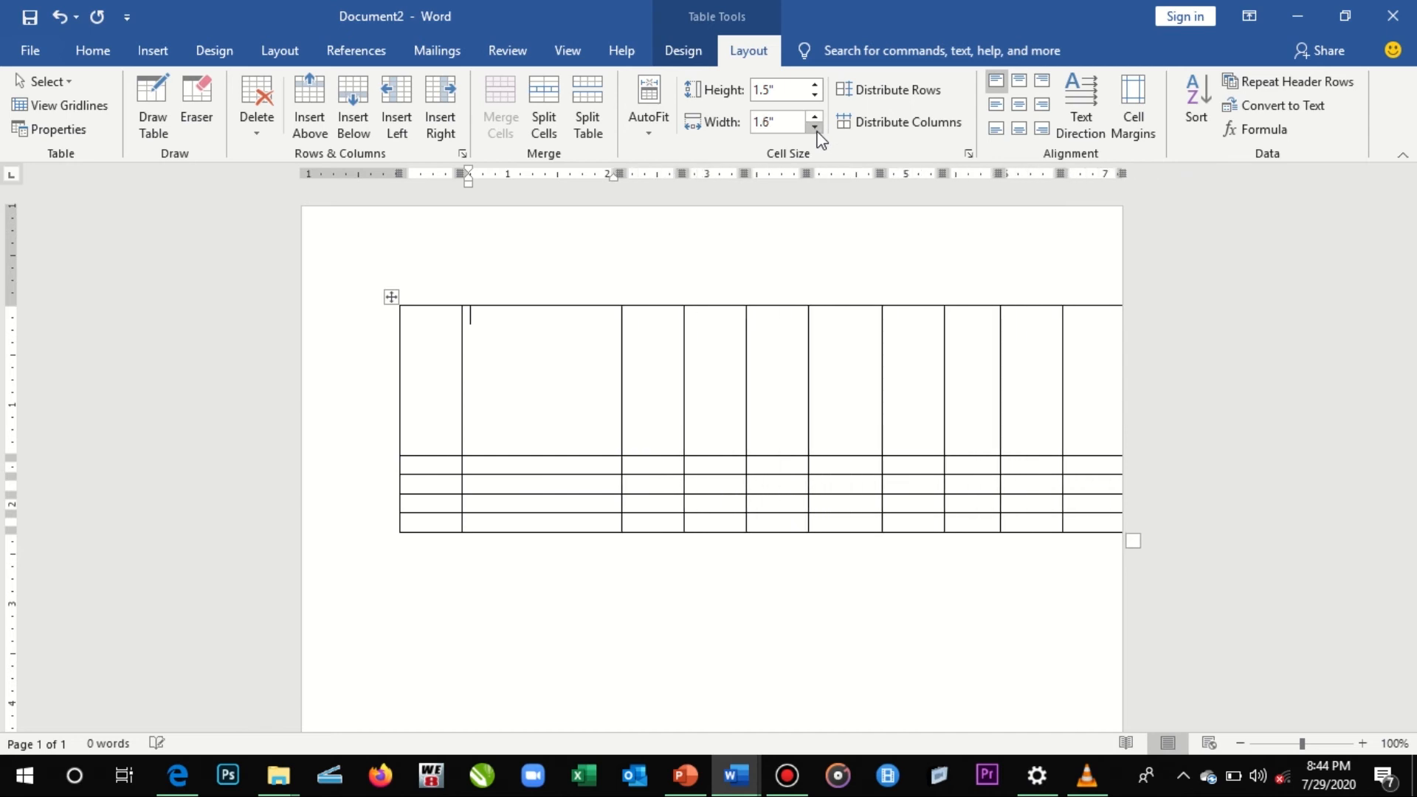
click(815, 127)
click(816, 127)
click(816, 127)
click(815, 128)
click(816, 128)
click(815, 94)
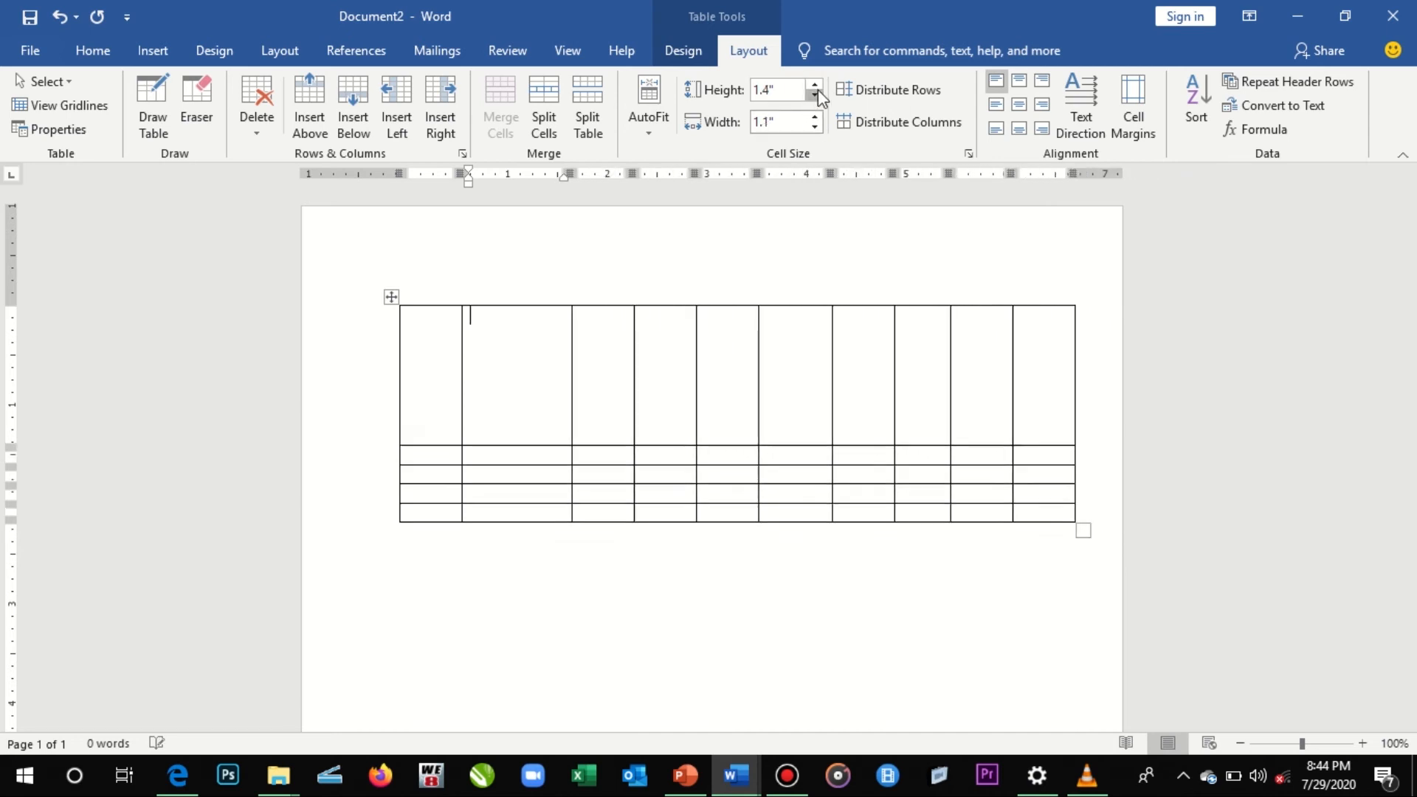
click(818, 90)
click(818, 90)
click(818, 90)
click(818, 90)
click(818, 90)
click(818, 90)
click(818, 90)
click(818, 90)
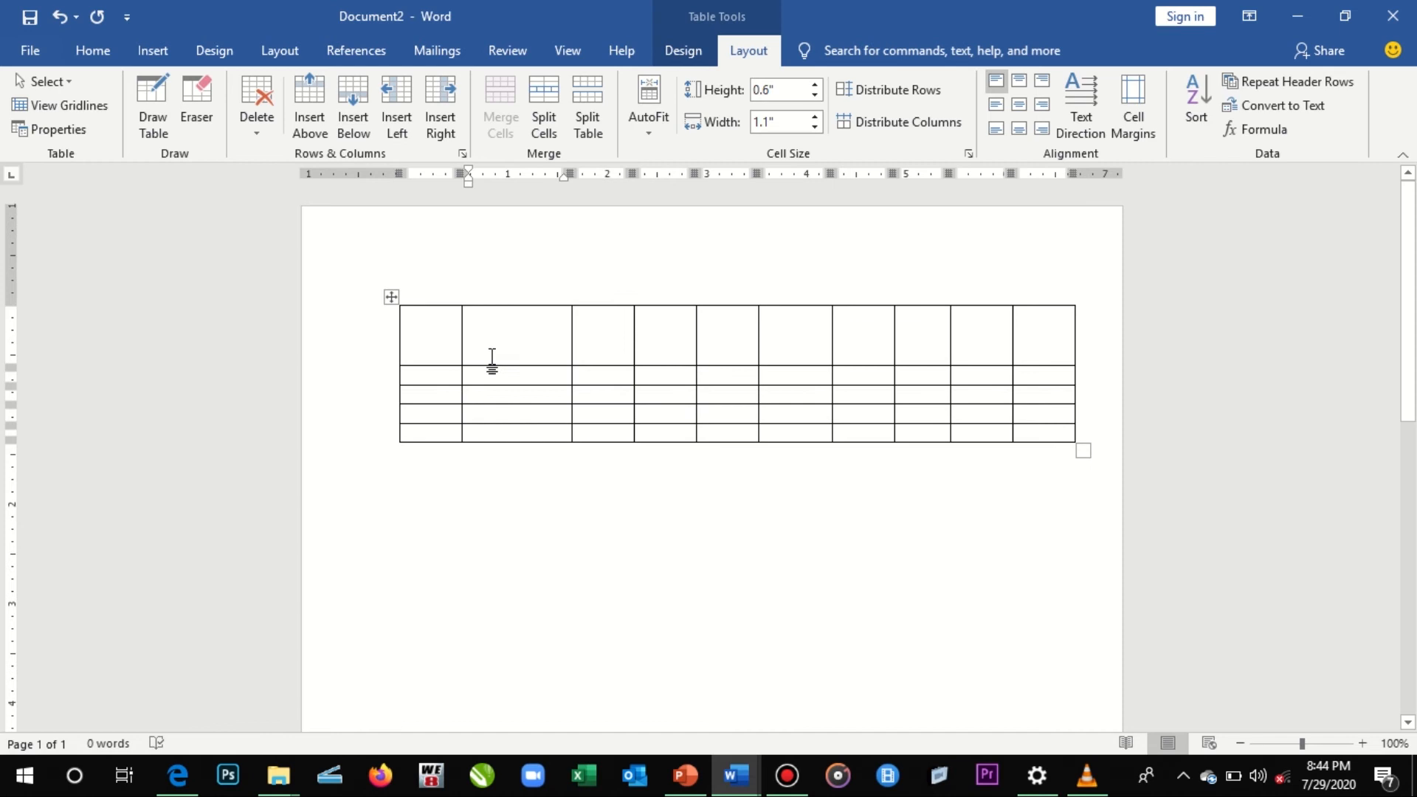
click(448, 326)
drag(446, 320, 633, 376)
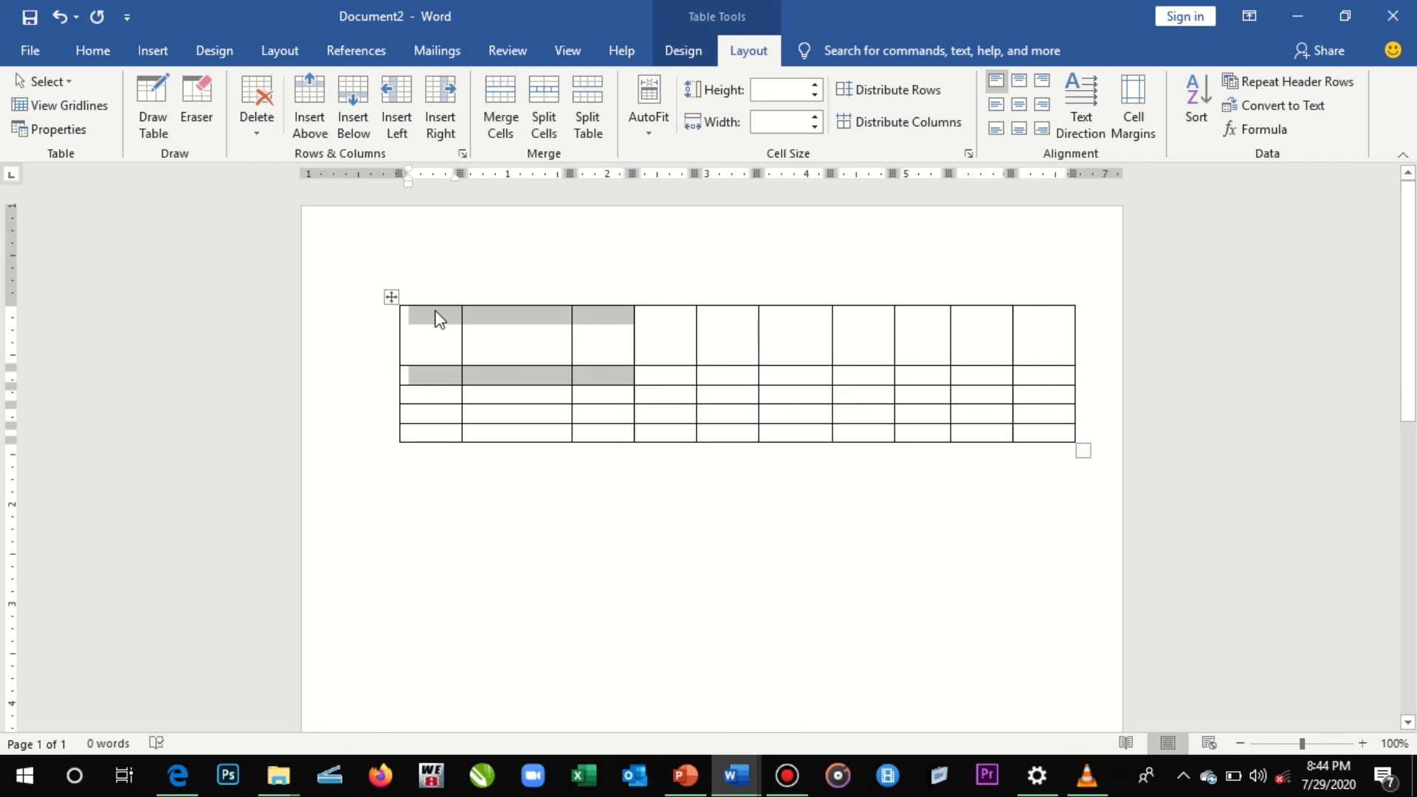
click(440, 319)
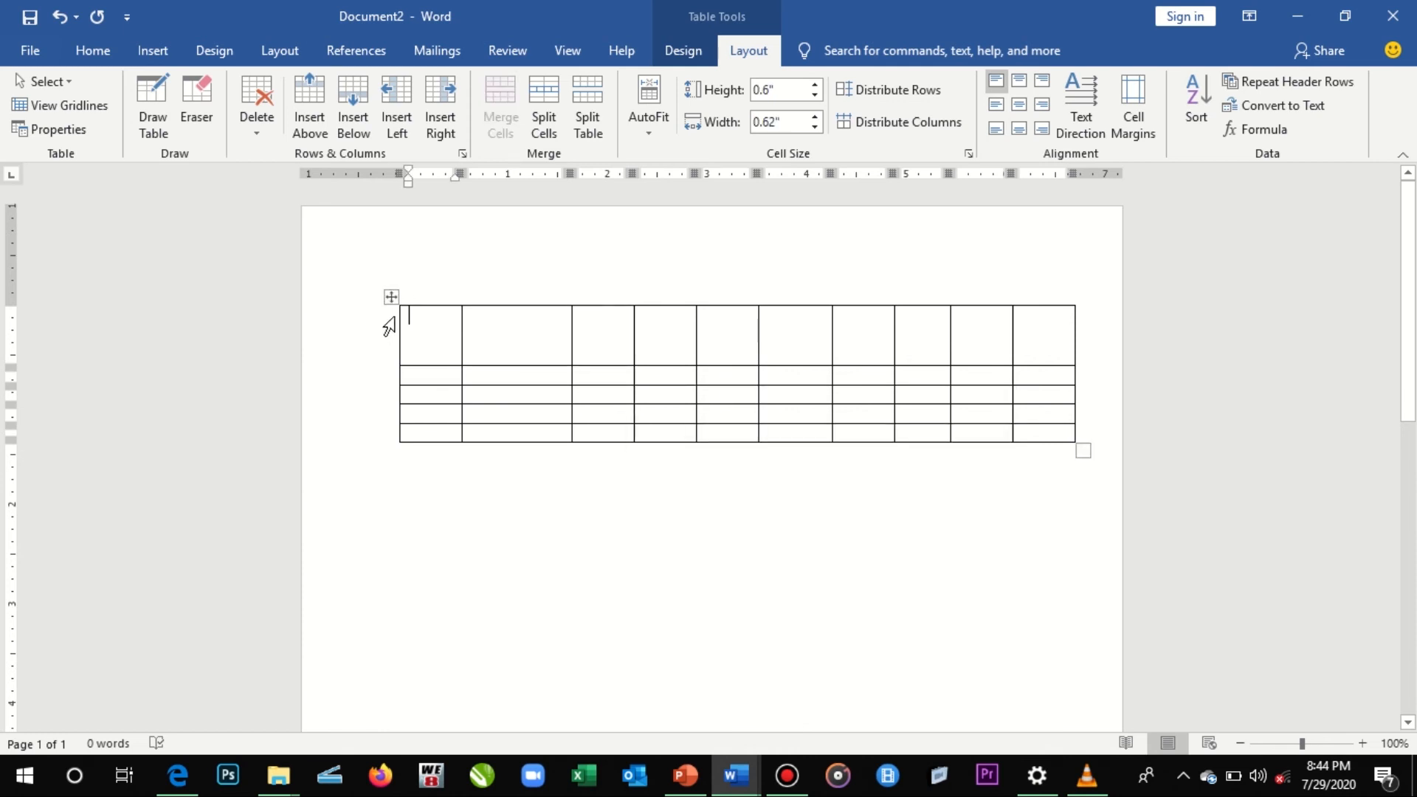
click(536, 347)
- Set the height of all table rows to 0.5" and the width of all columns to 0.6"
click(393, 298)
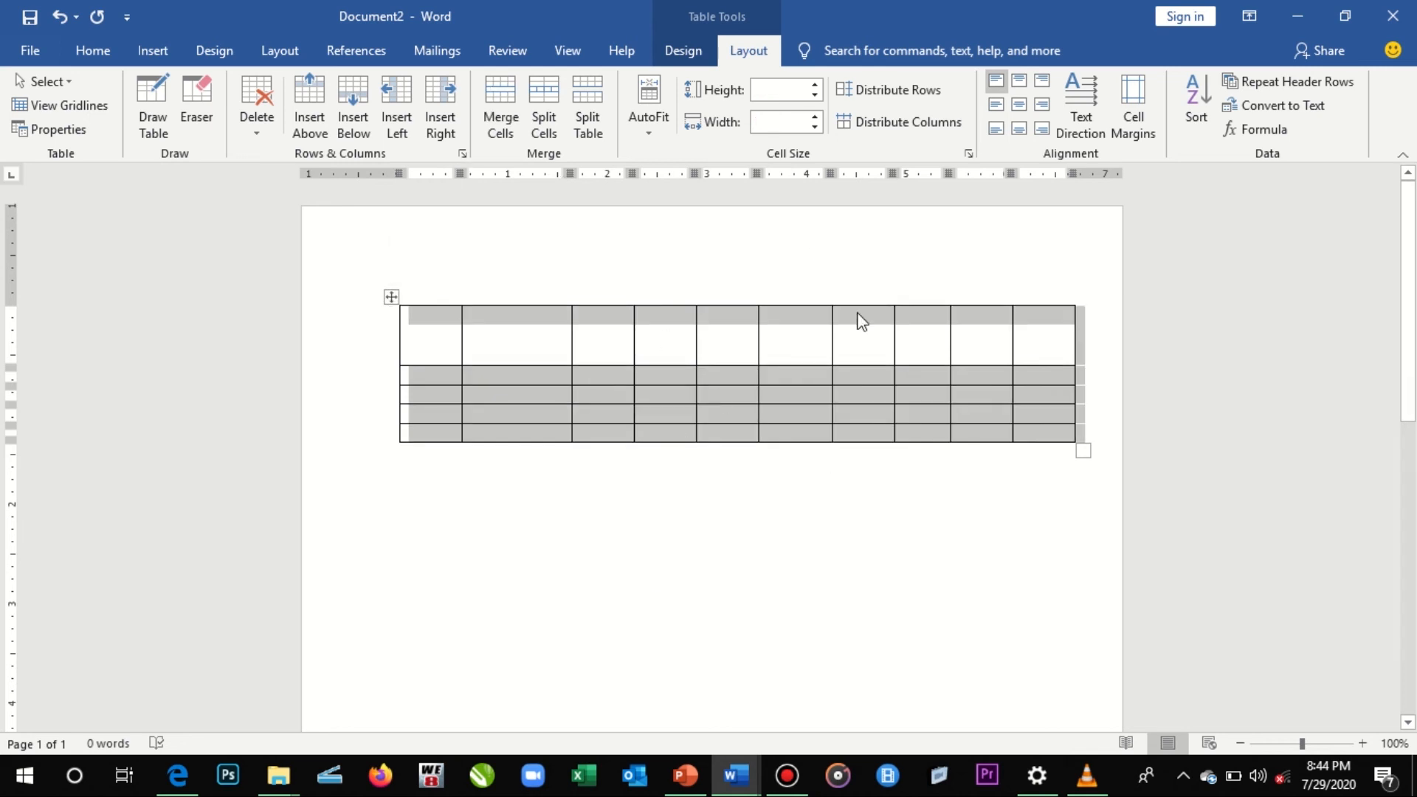
click(816, 87)
click(818, 84)
click(817, 84)
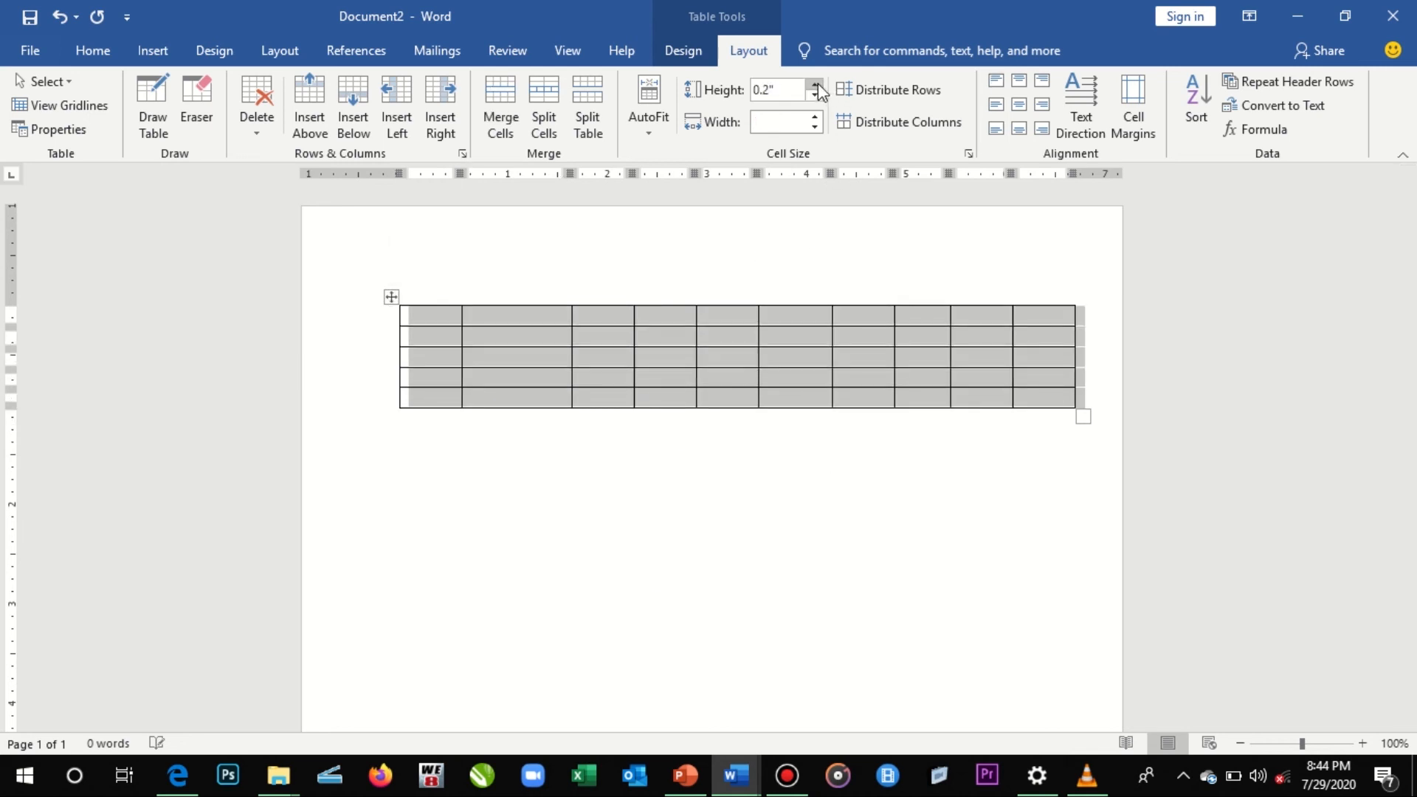
click(817, 84)
click(818, 84)
click(818, 84)
click(814, 116)
click(813, 116)
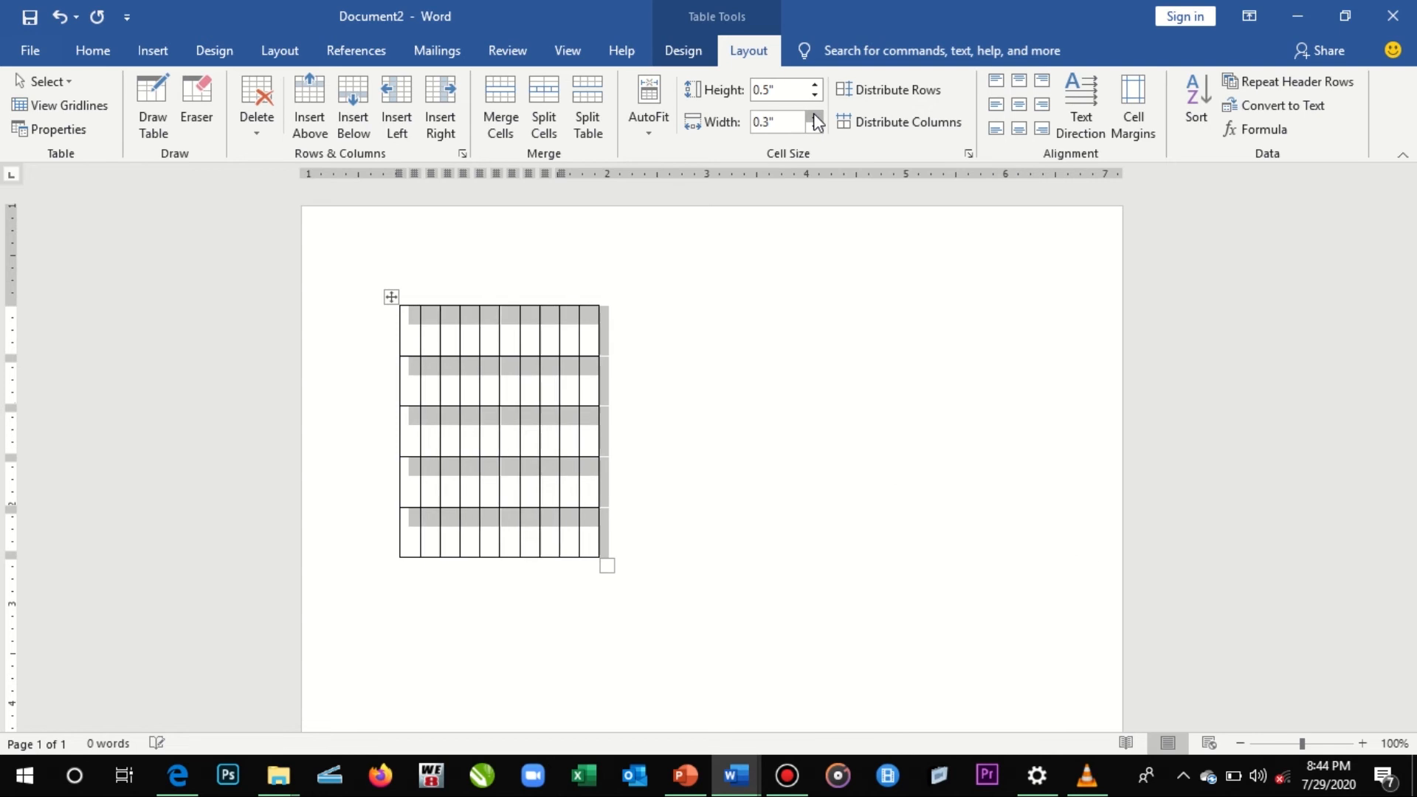
click(813, 115)
click(813, 116)
click(813, 116)
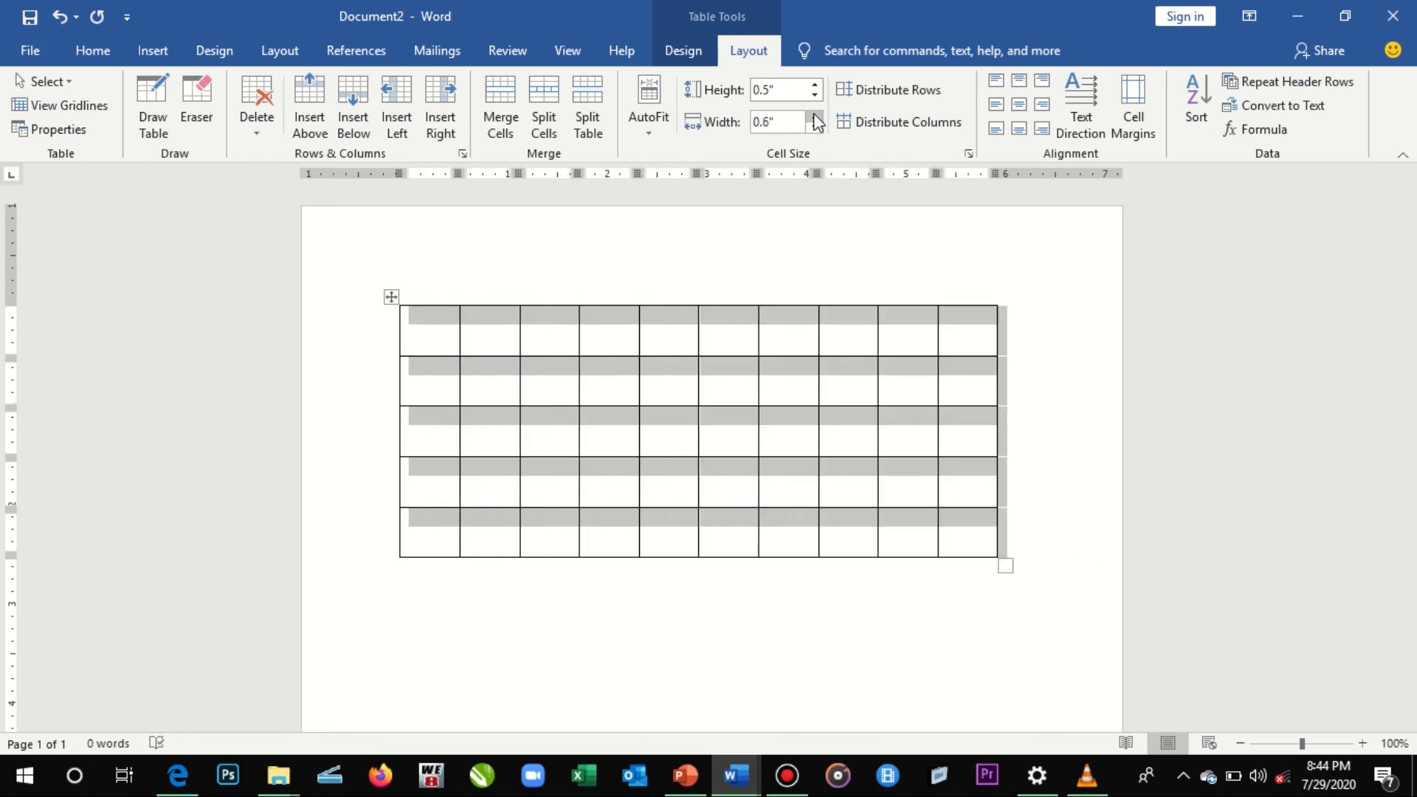
- Enter the text "THIS IS A HEADING" in the first cell of the table
click(438, 348)
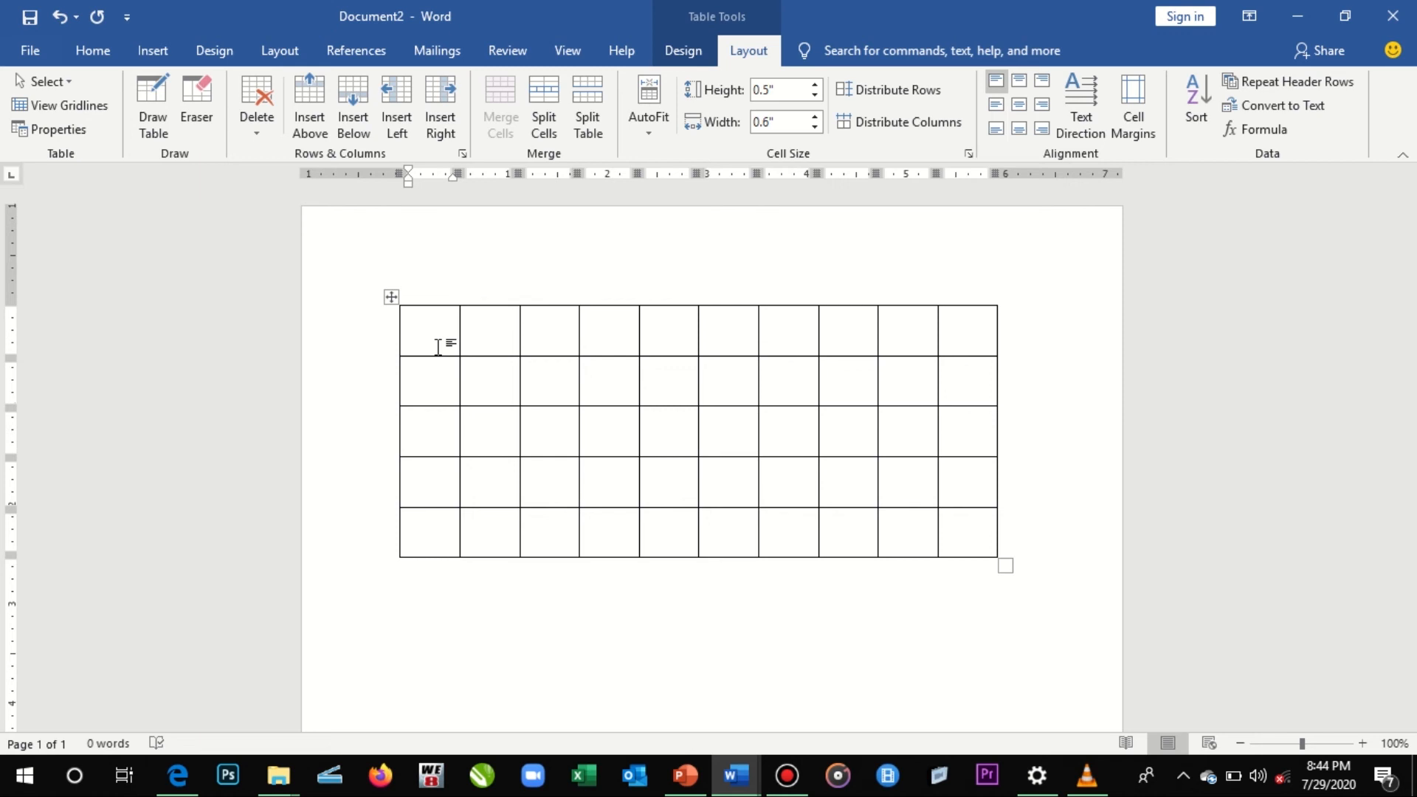
text(THIS IS A HEADING)
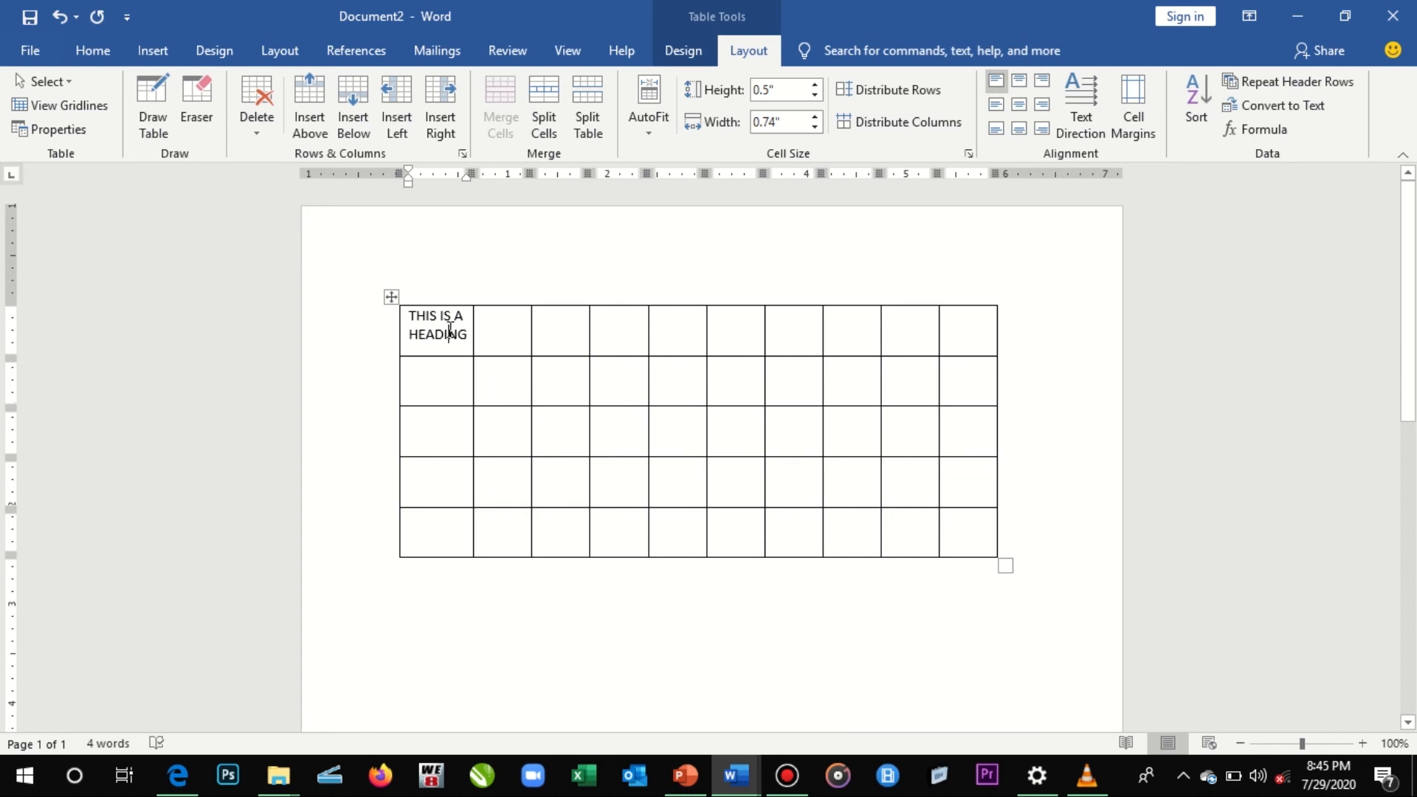
- Practise selecting the cells across the table's first row and the second column
drag(450, 330, 982, 330)
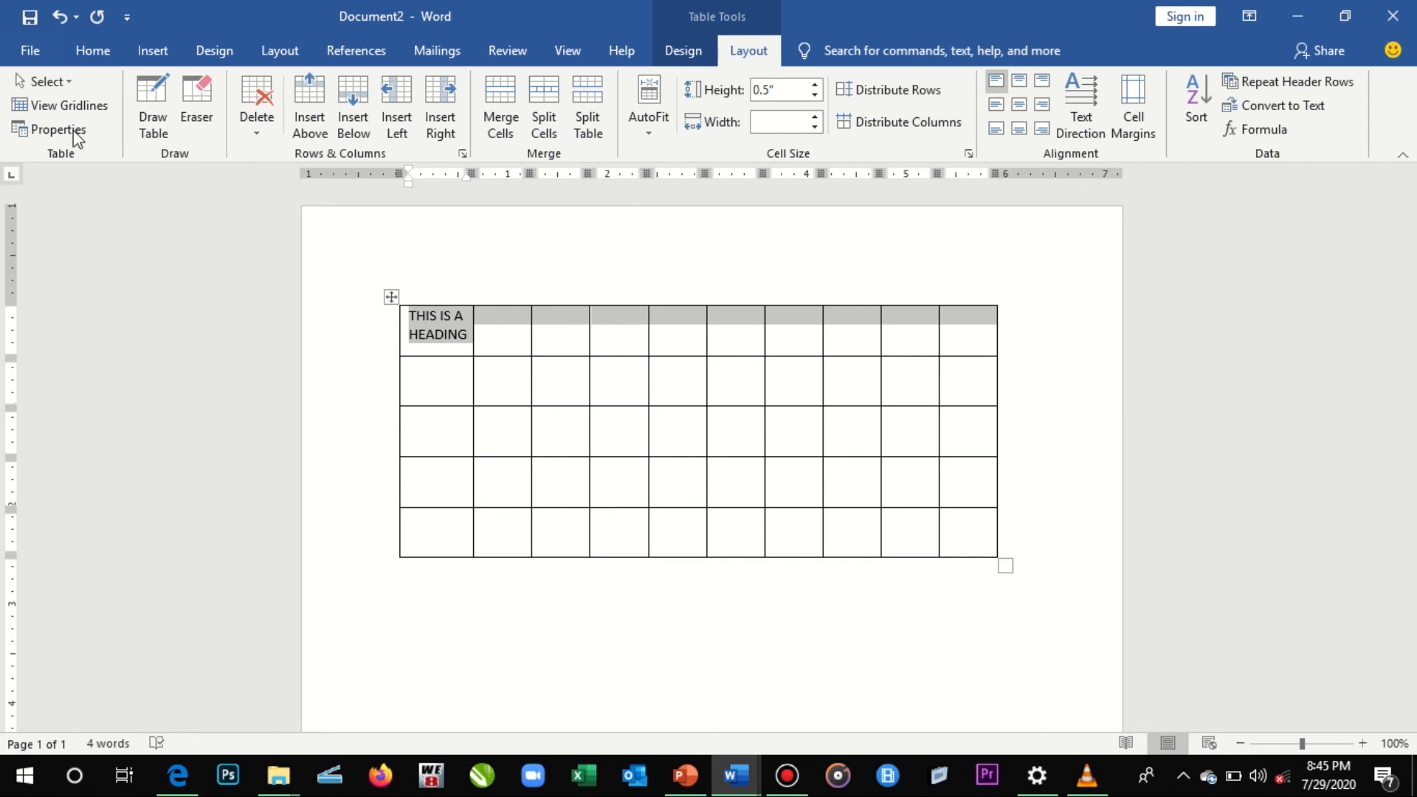
click(231, 297)
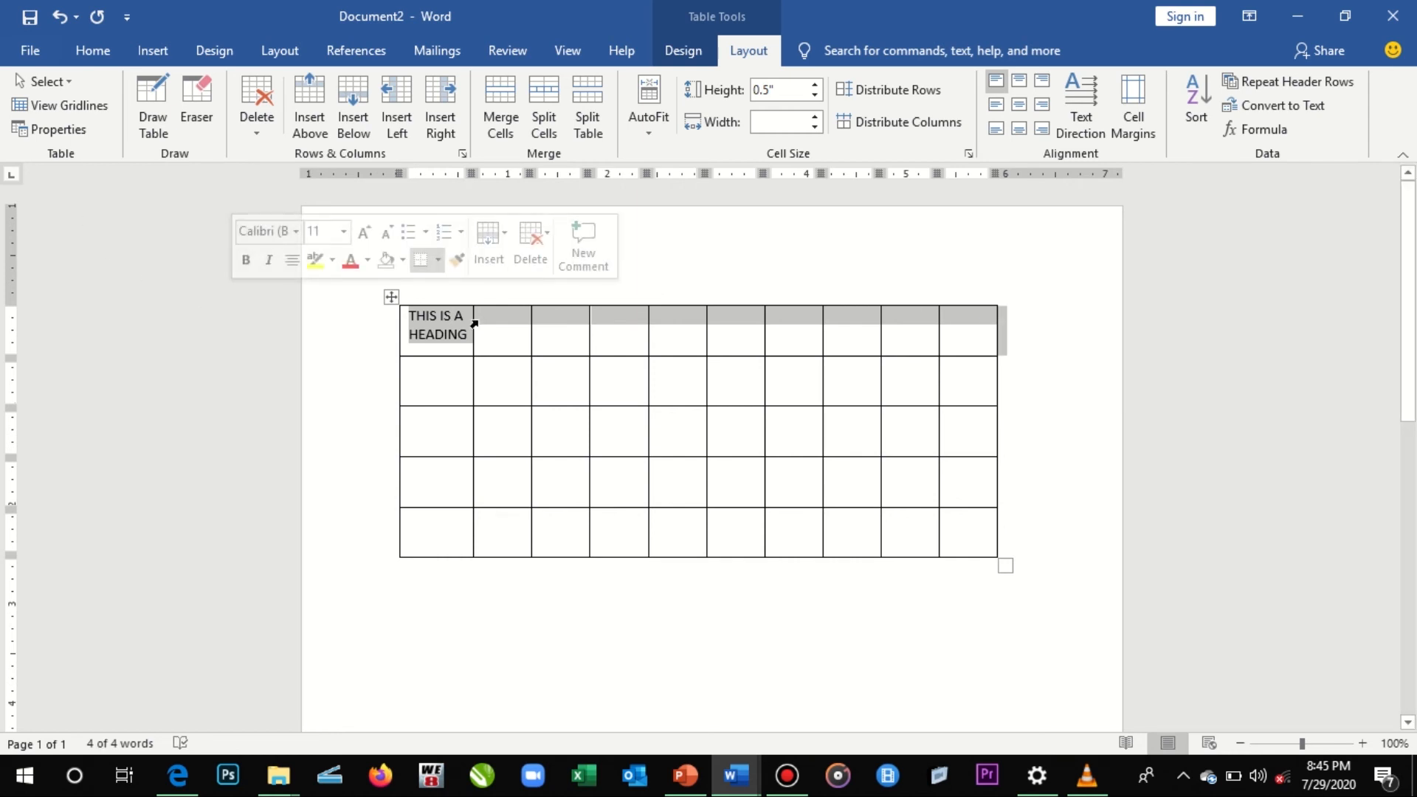
click(479, 323)
click(446, 334)
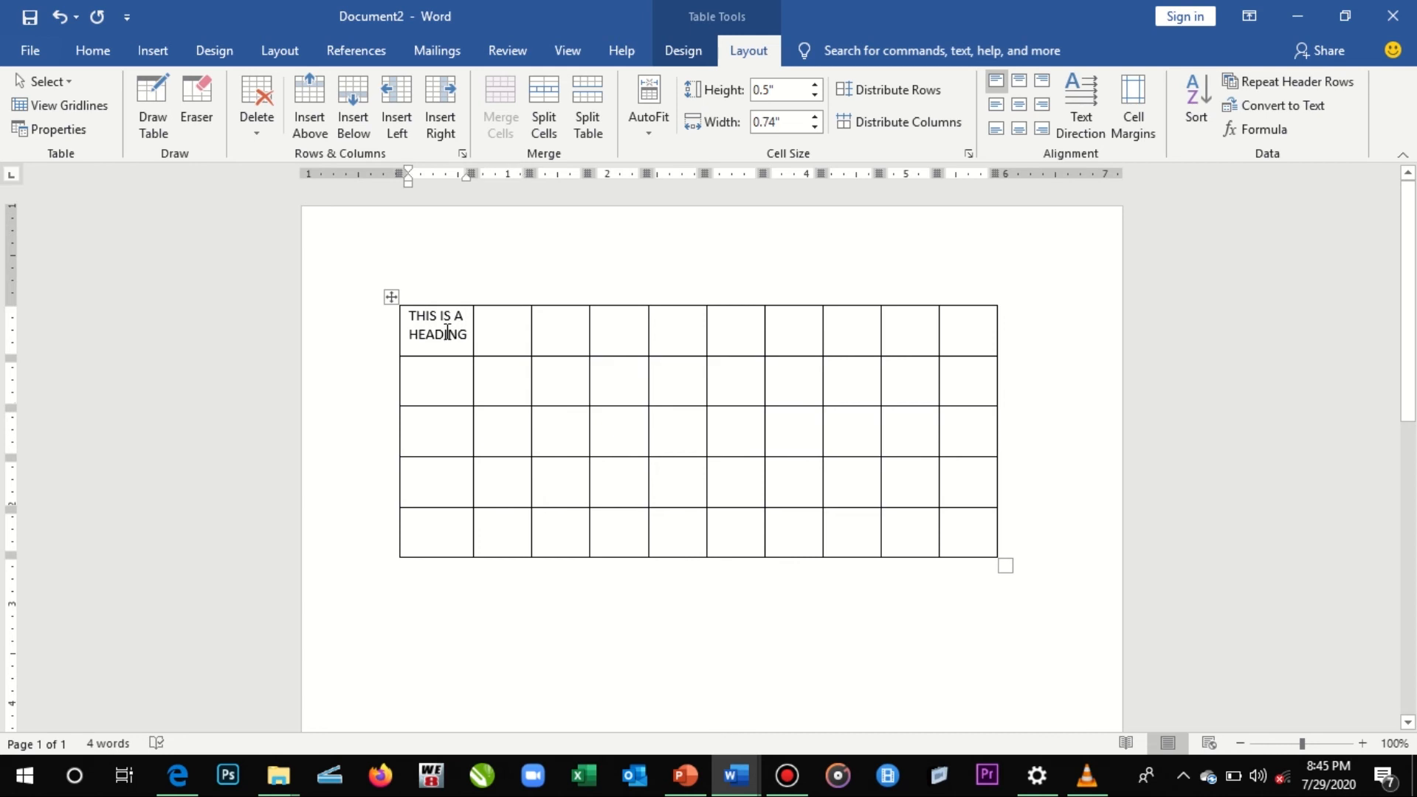
click(403, 319)
click(415, 319)
drag(412, 319, 684, 335)
click(524, 223)
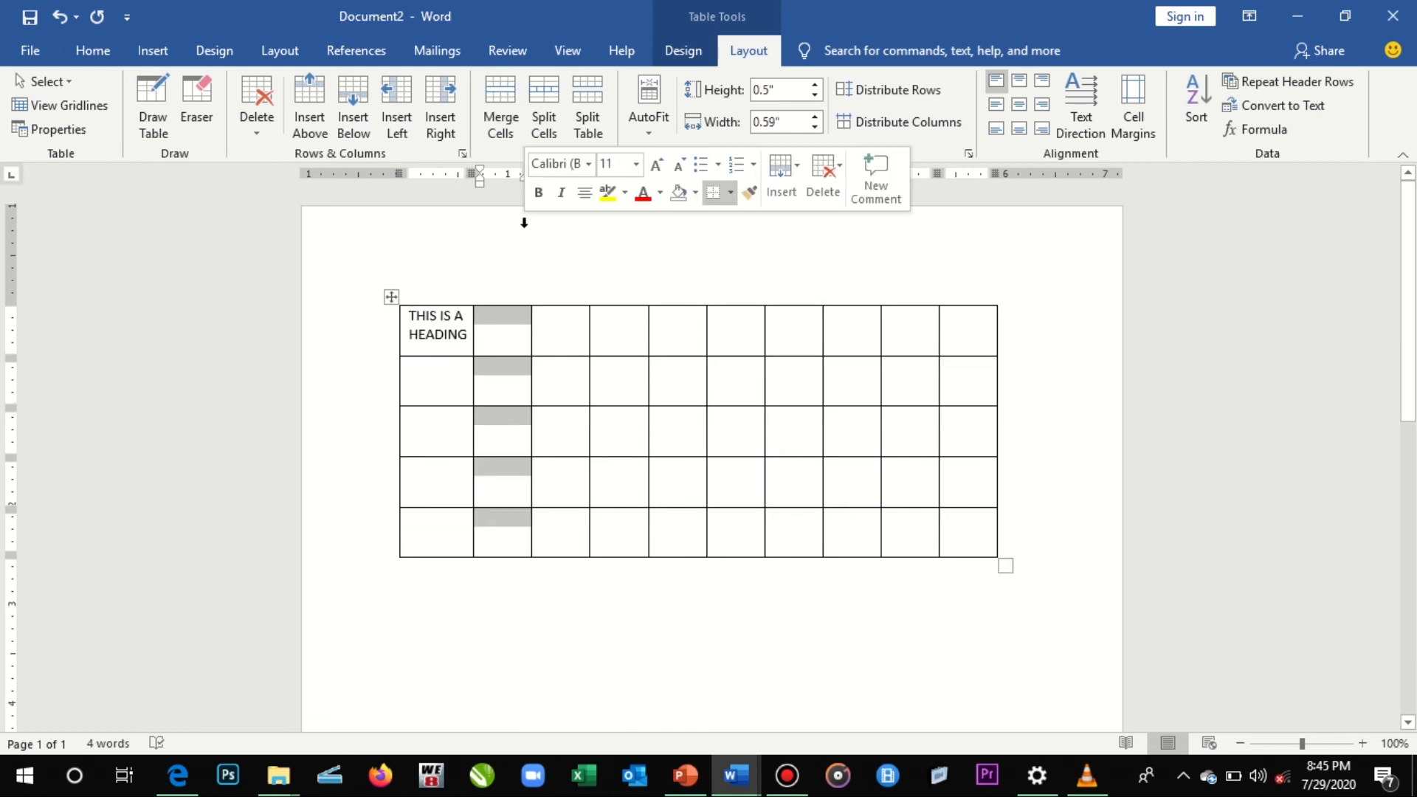
- Practise selecting whole table rows one at a time, from the first through the fourth row
click(383, 319)
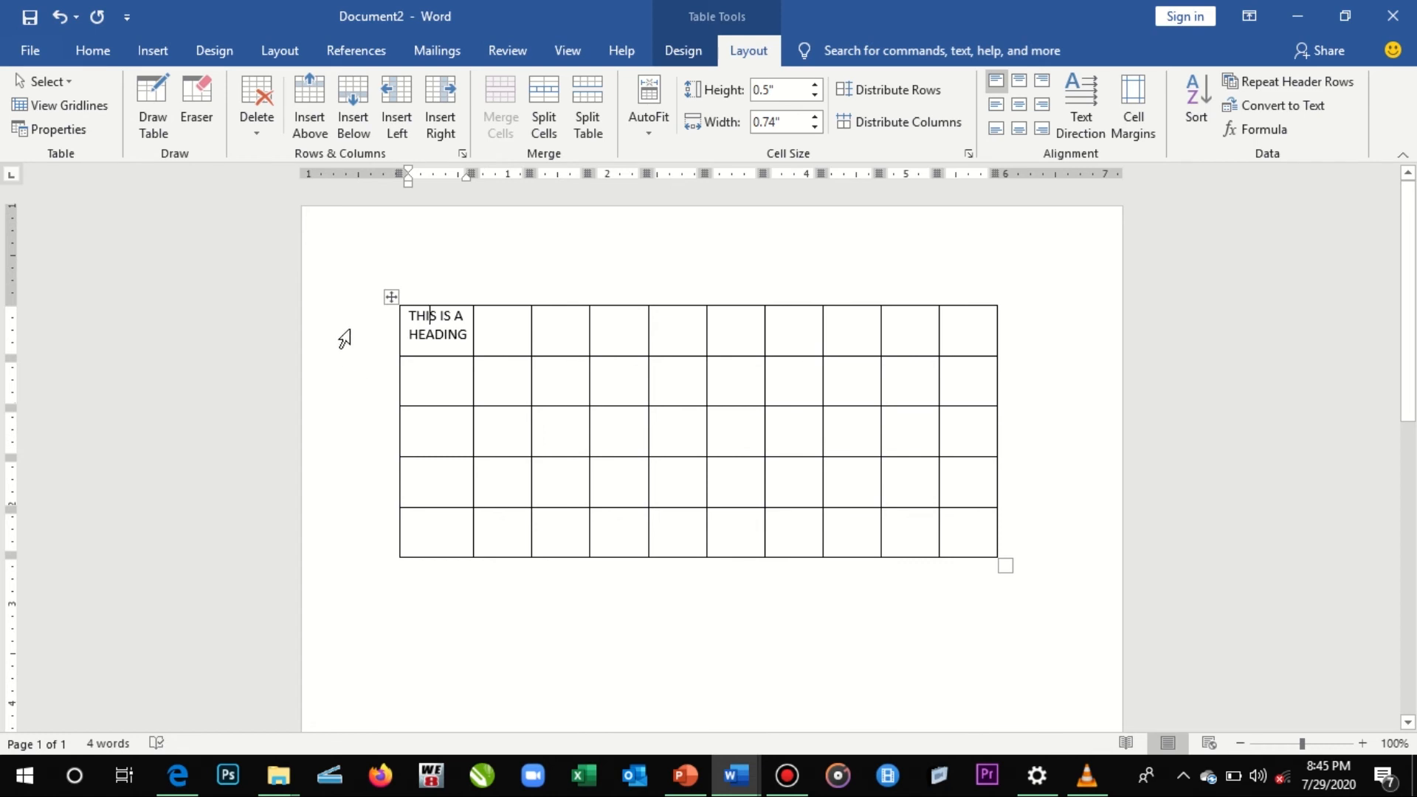
click(369, 384)
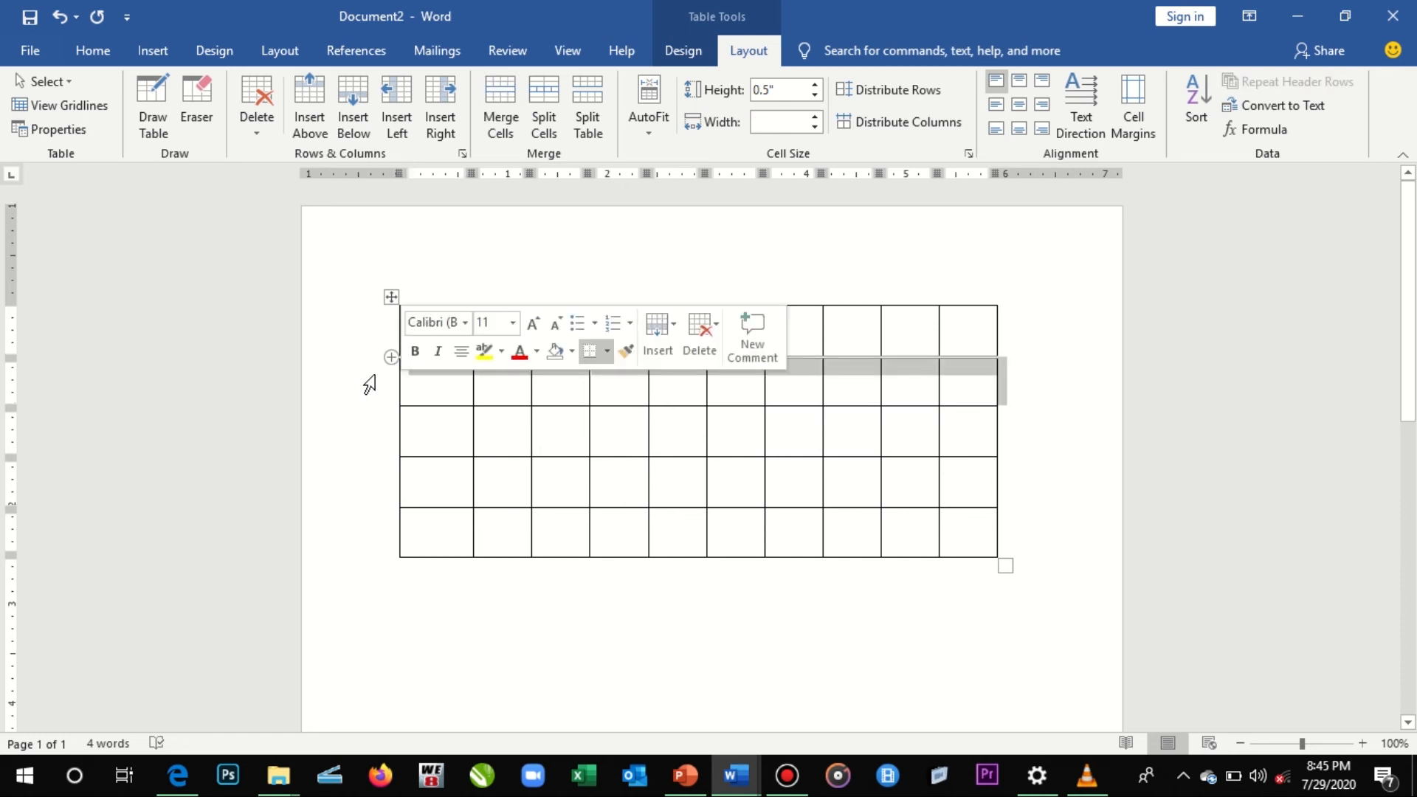
click(347, 332)
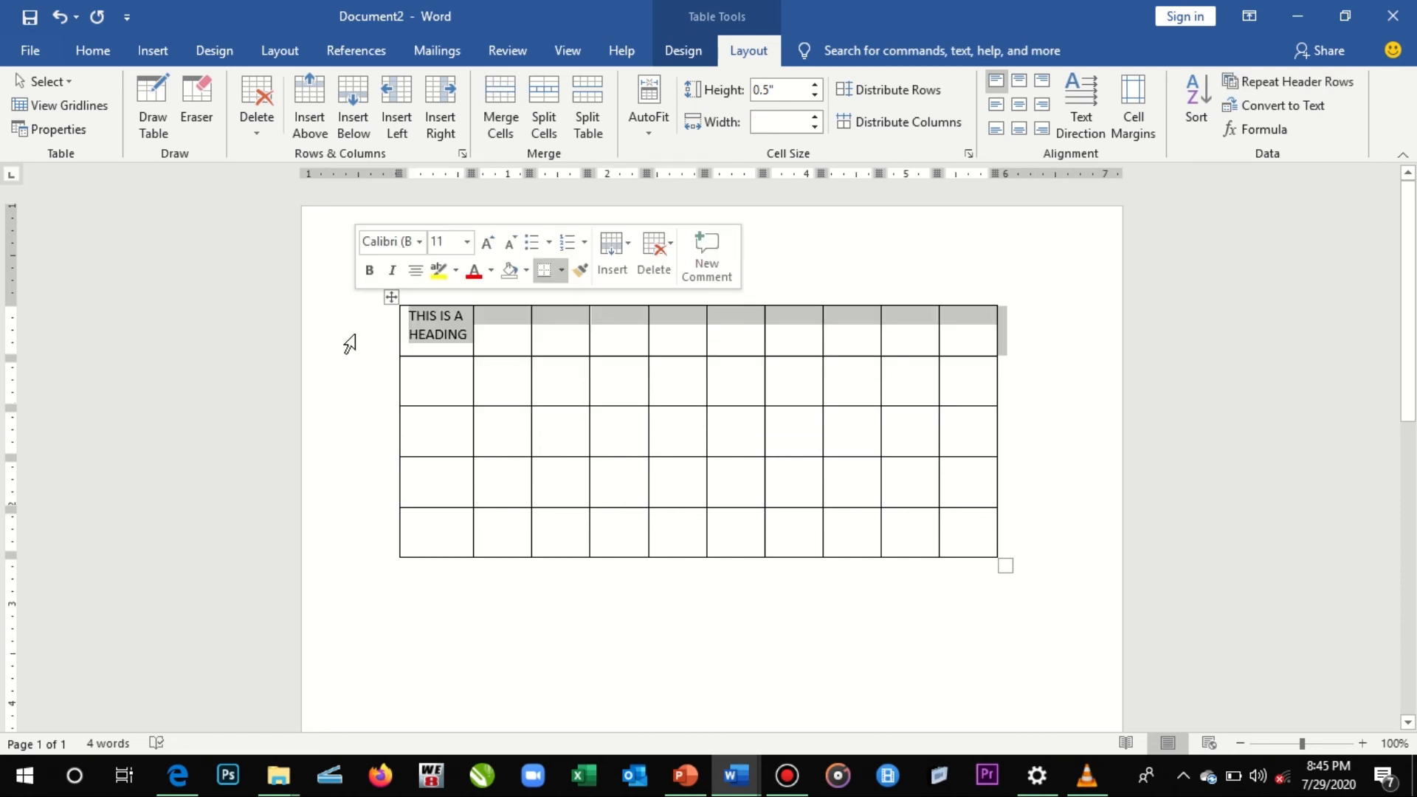
click(364, 385)
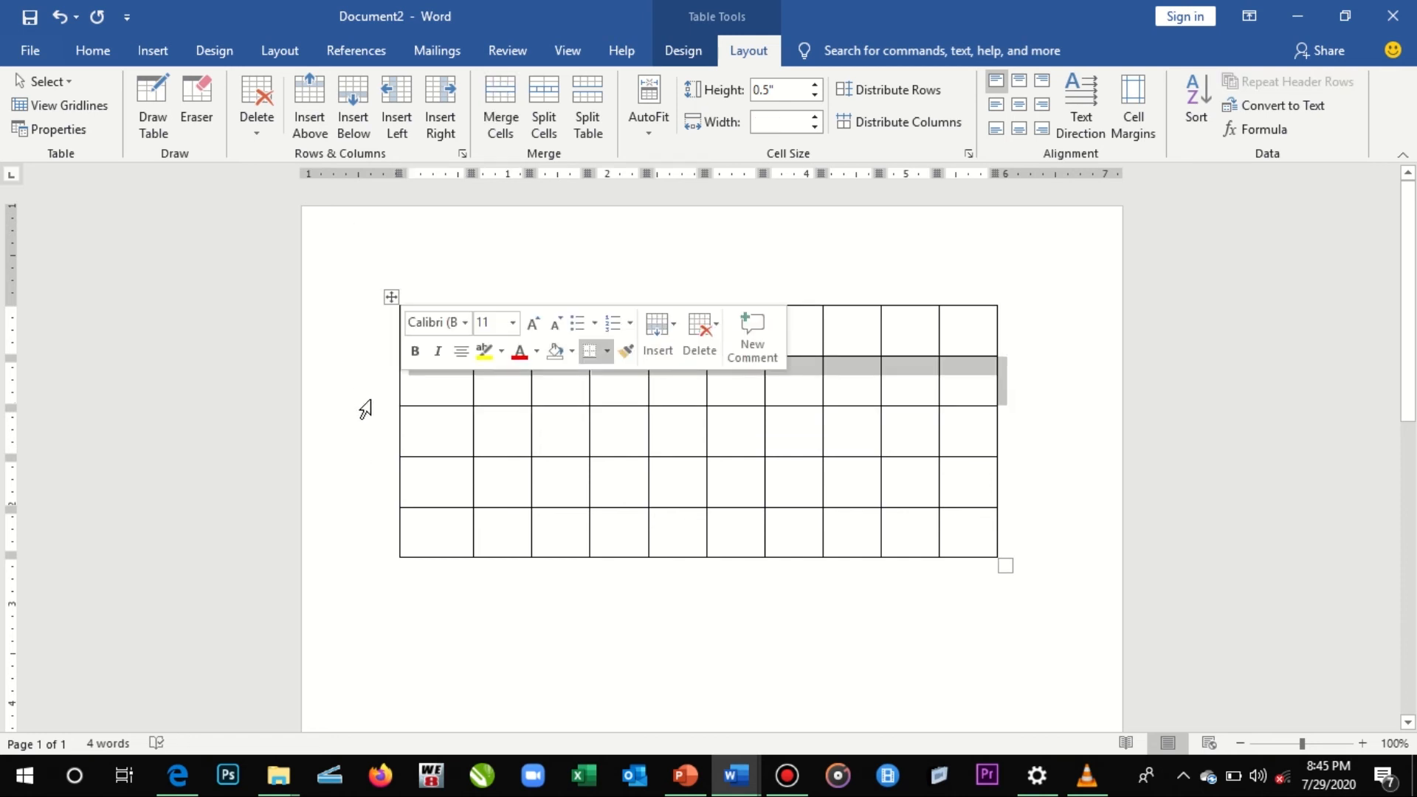
click(372, 422)
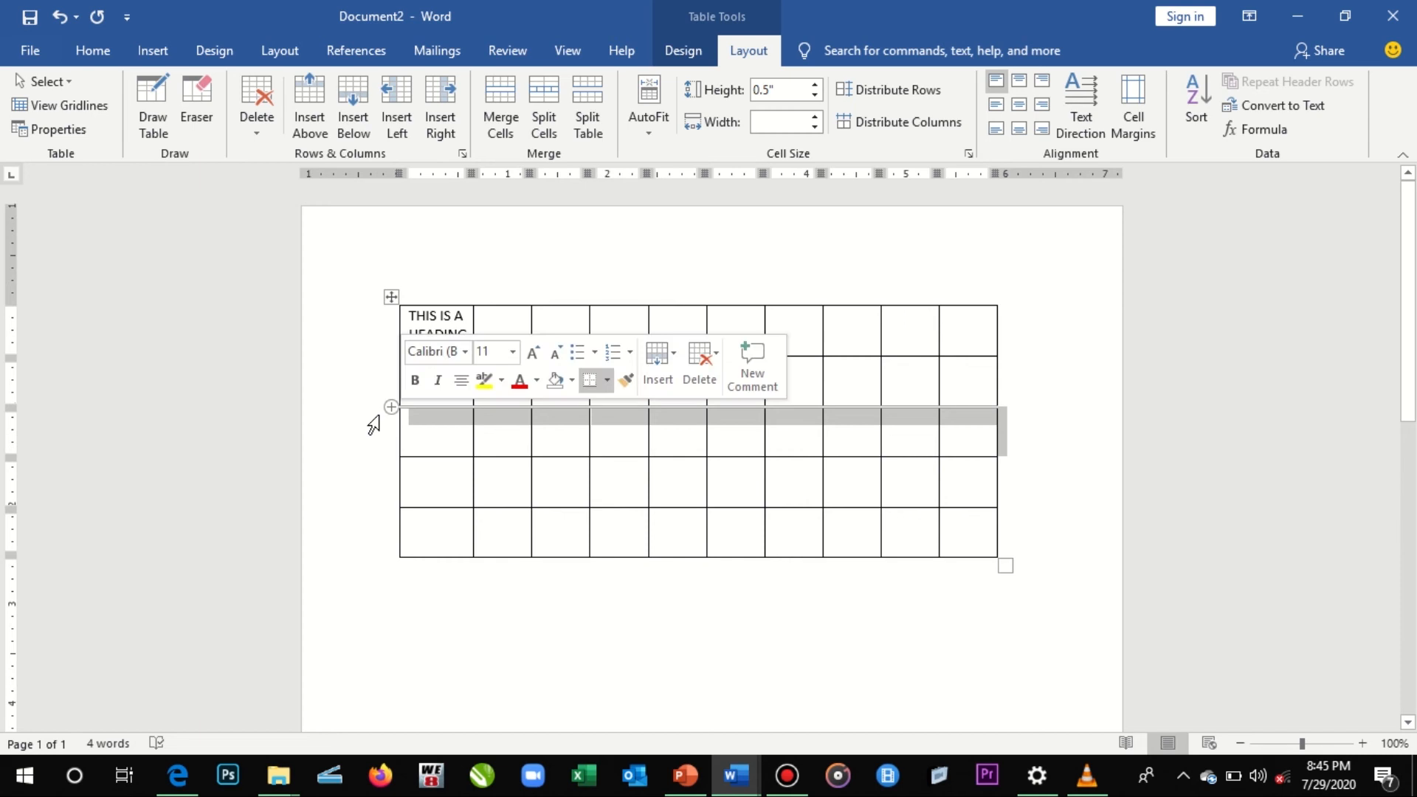
click(361, 487)
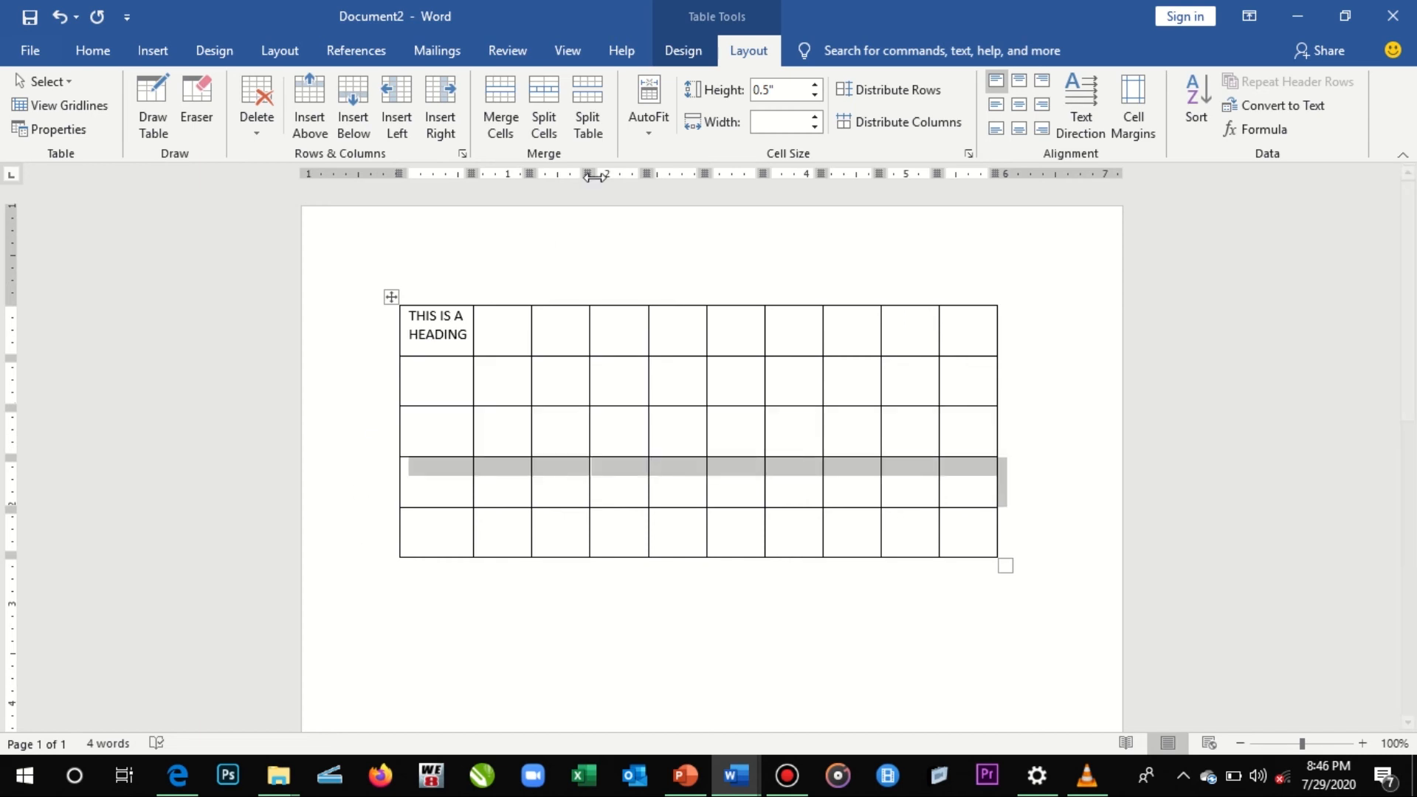
- Practise selecting whole table columns one at a time, from the second through the sixth column
click(486, 265)
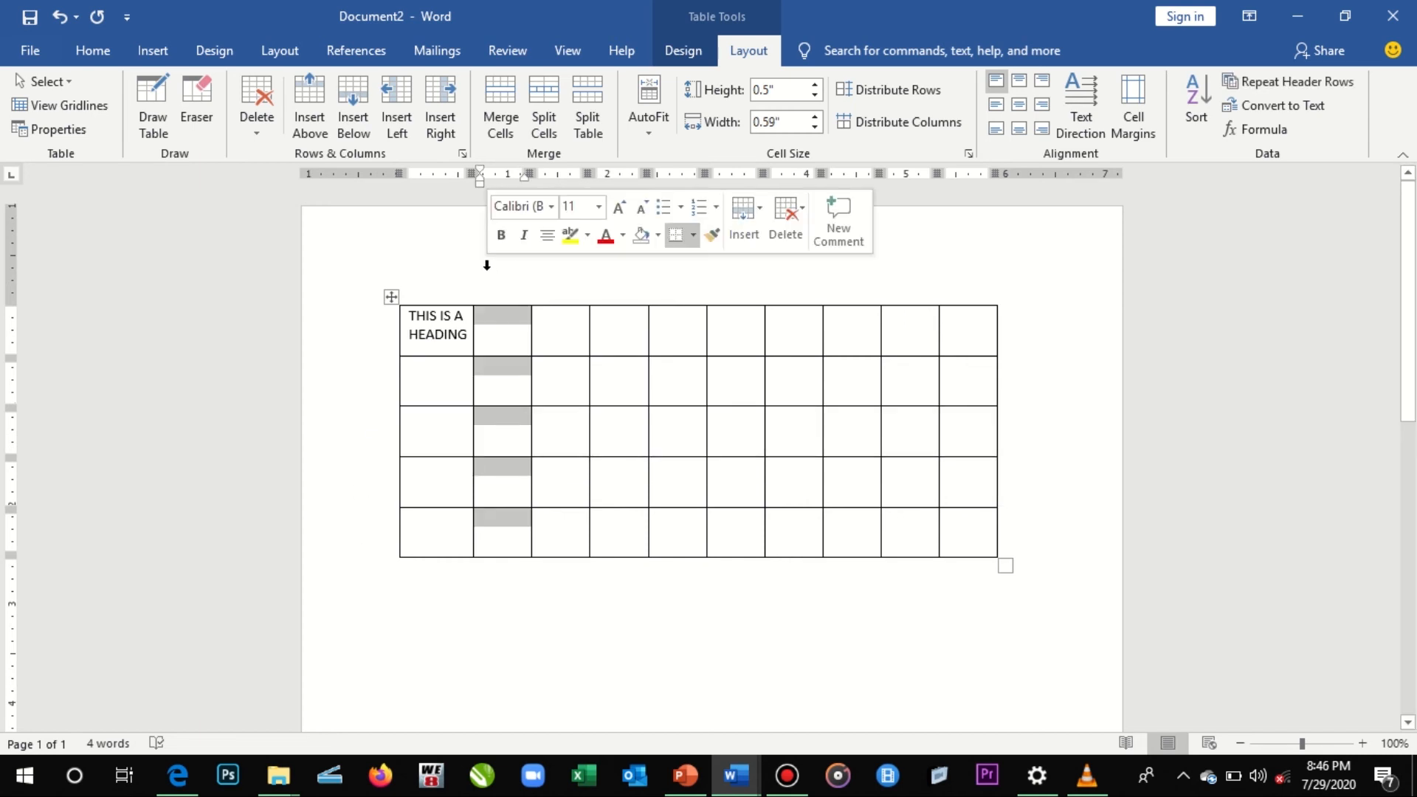
click(566, 276)
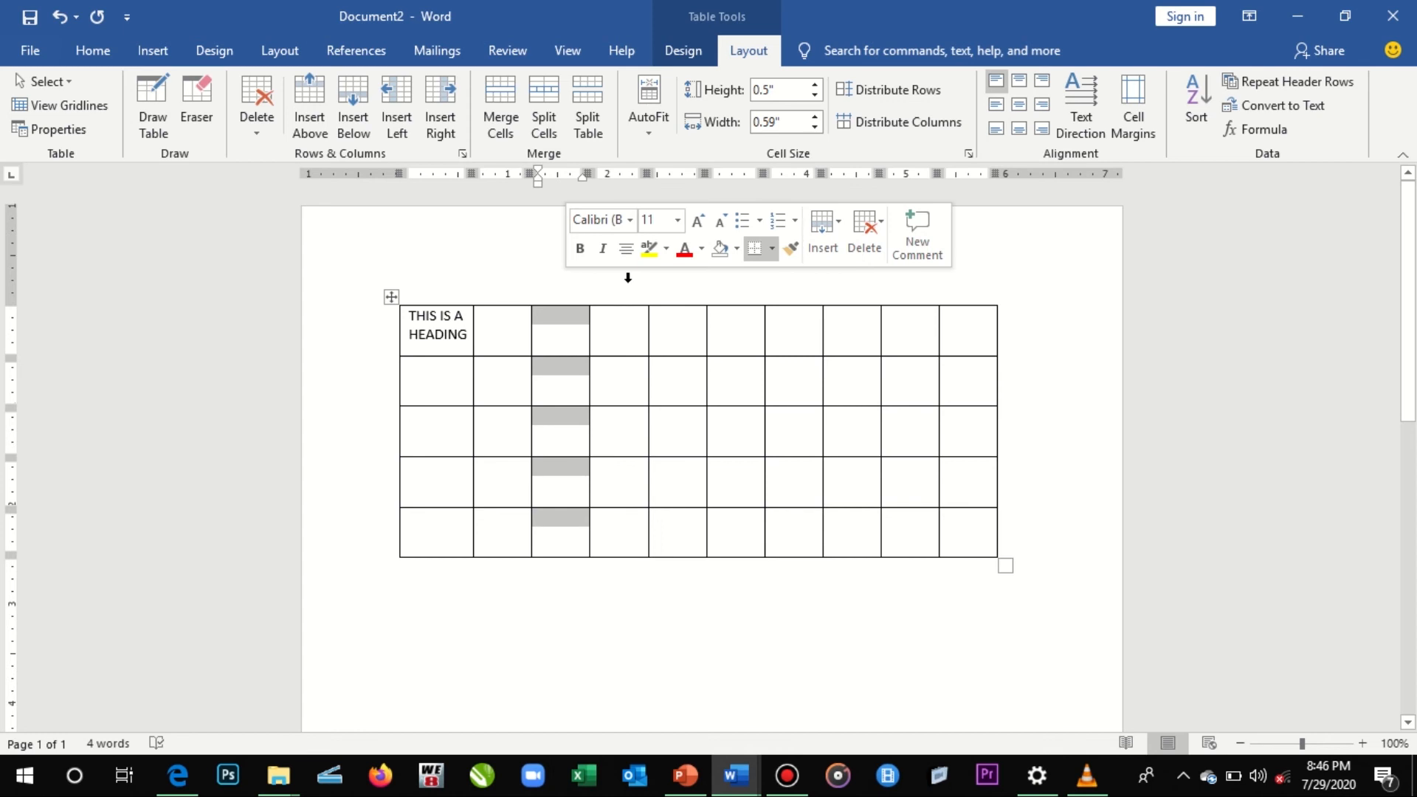
click(628, 277)
click(680, 277)
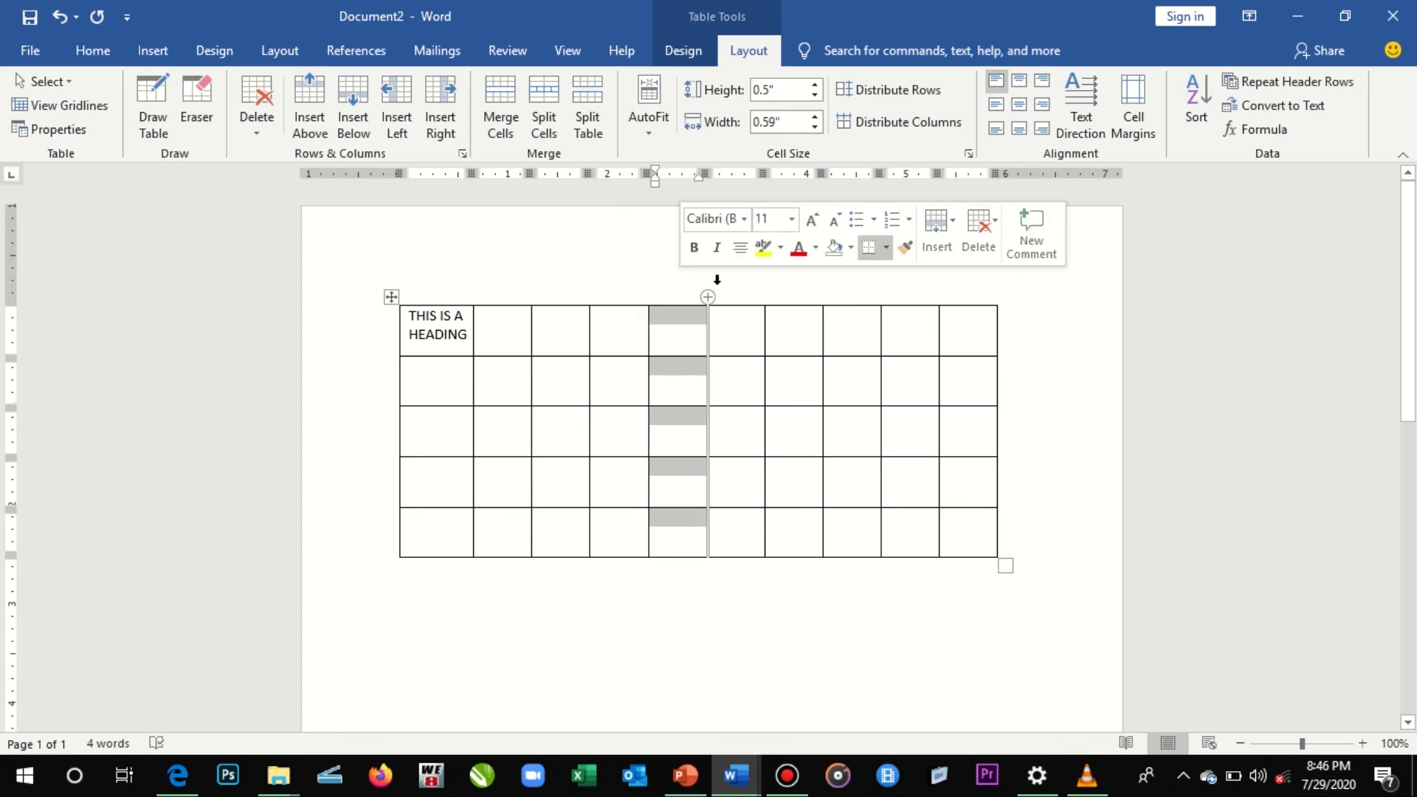
click(717, 280)
- Merge all the cells of the table's first row into a single heading cell
click(344, 332)
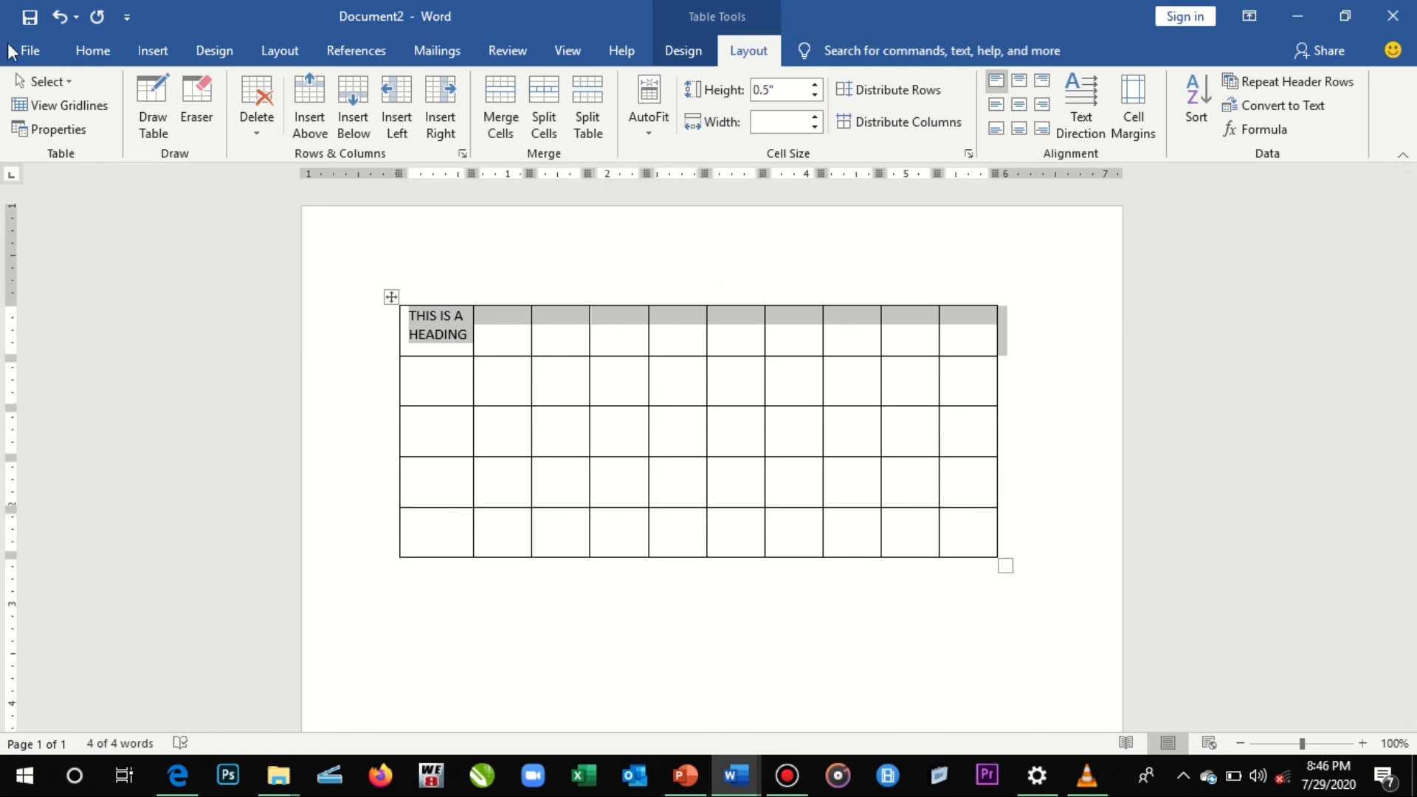
click(87, 50)
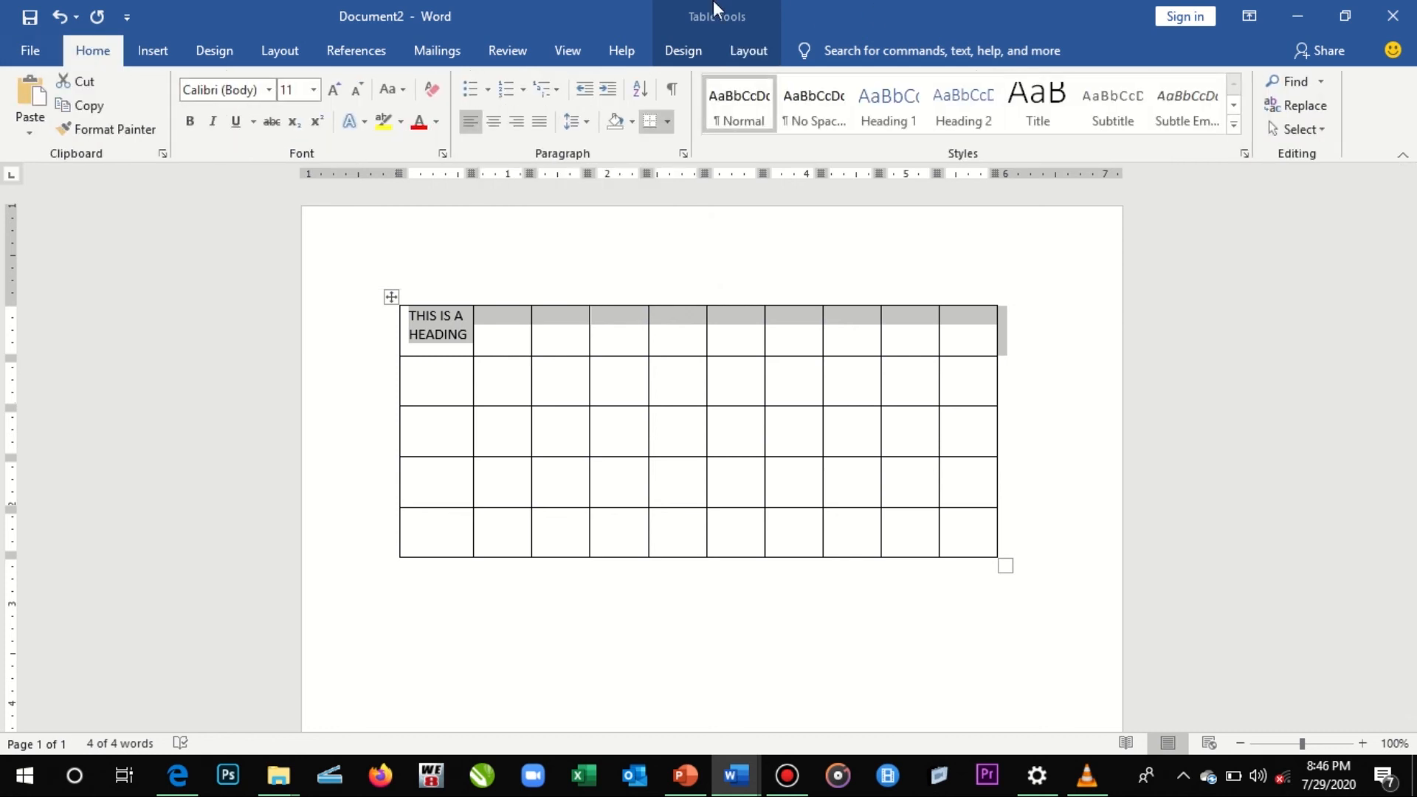
click(732, 58)
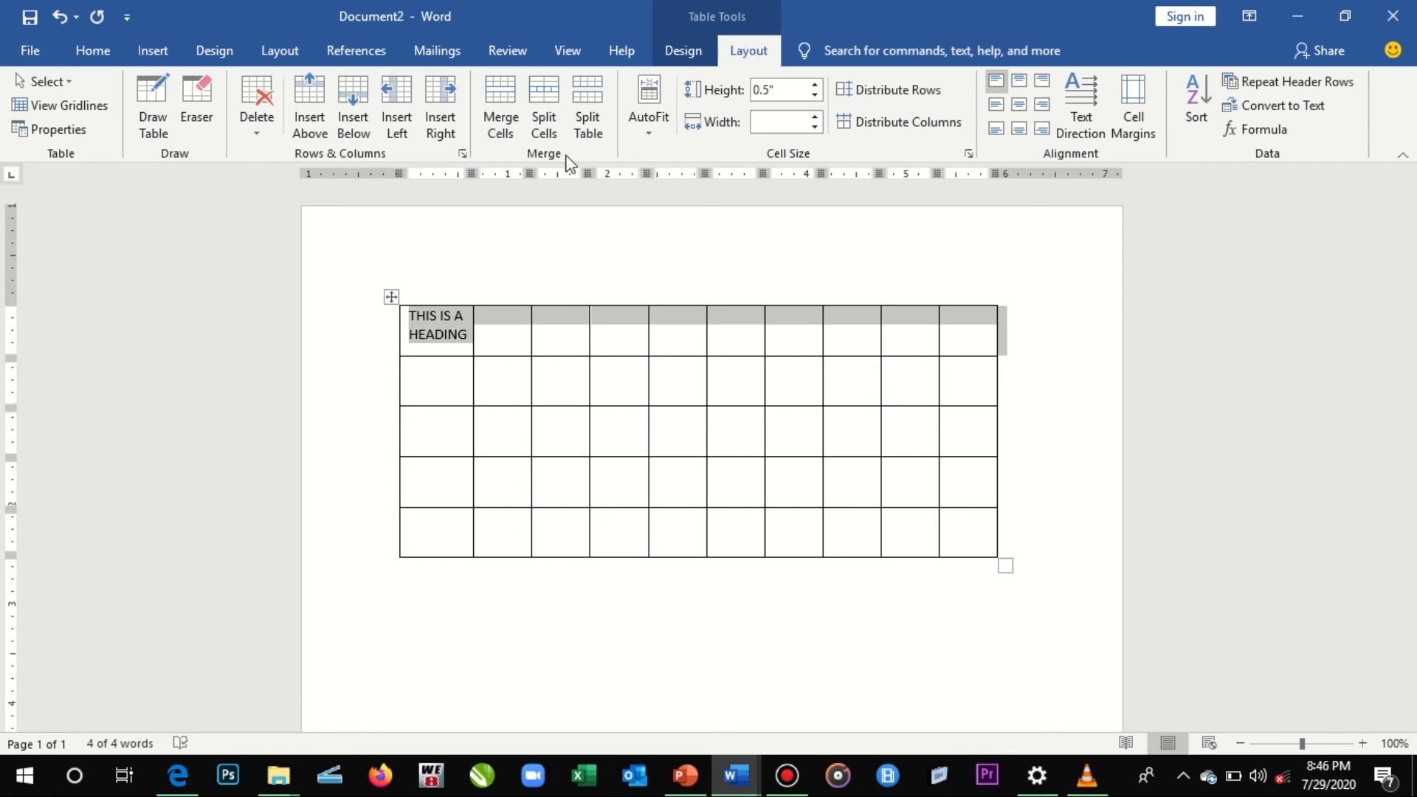
click(502, 126)
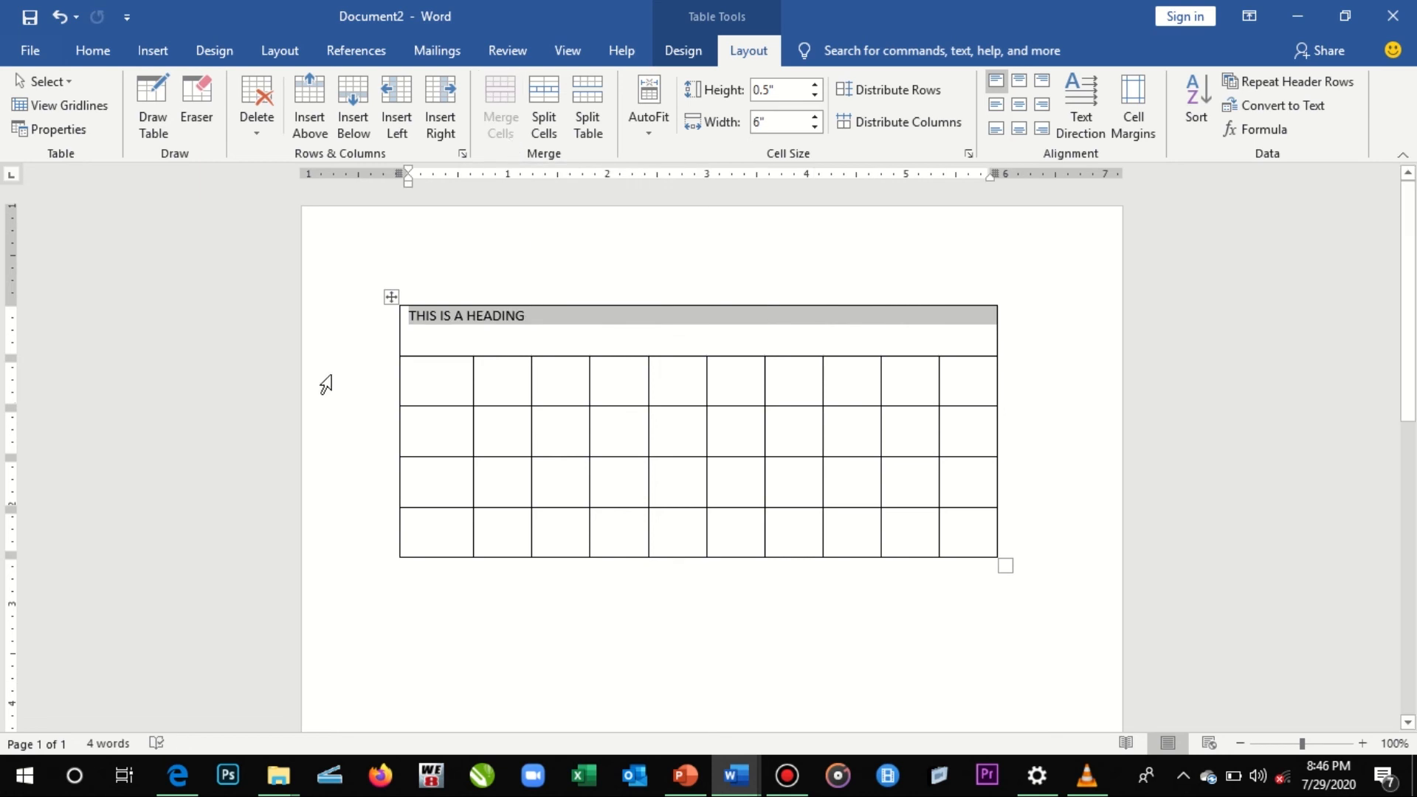
- Split the merged heading cell into 10 columns and 1 row
click(528, 317)
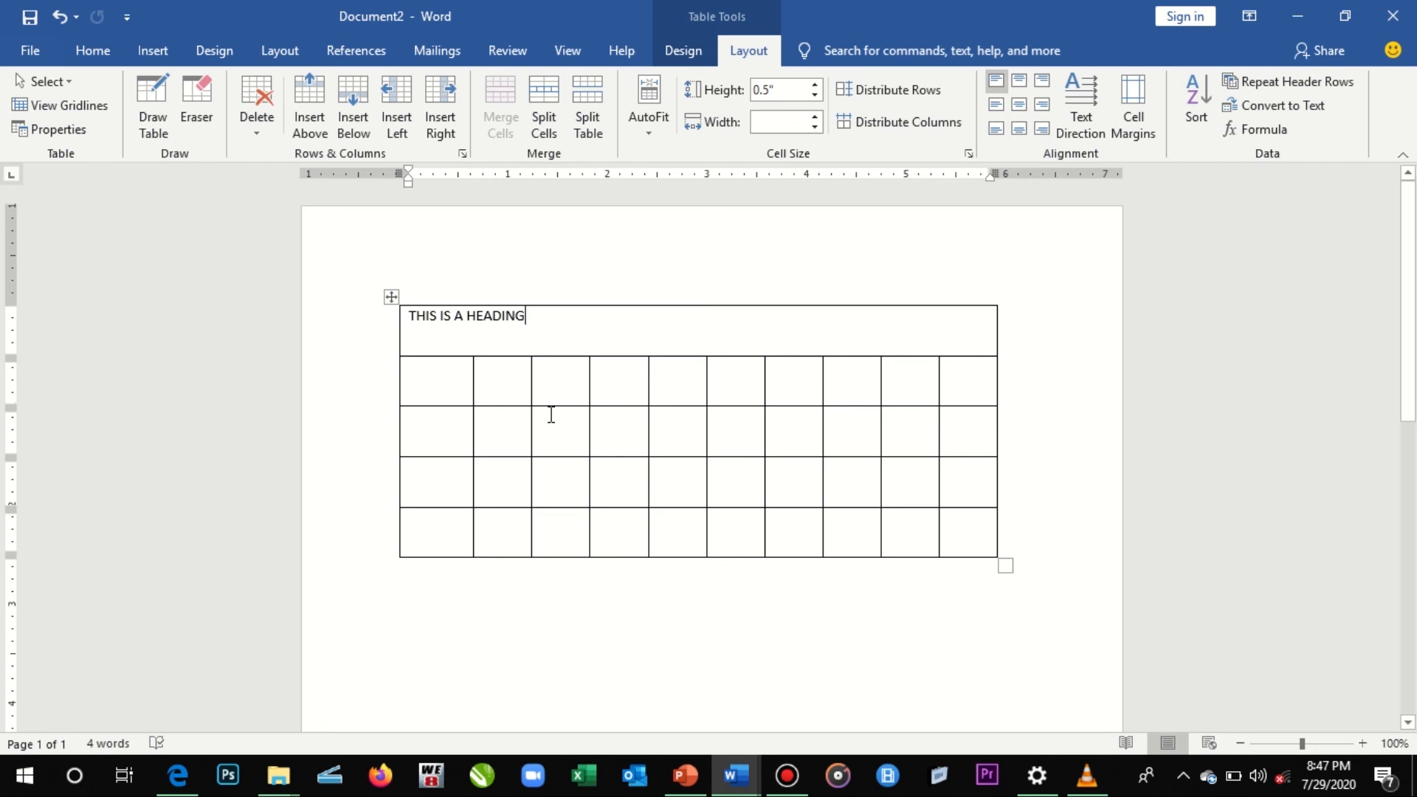
click(310, 334)
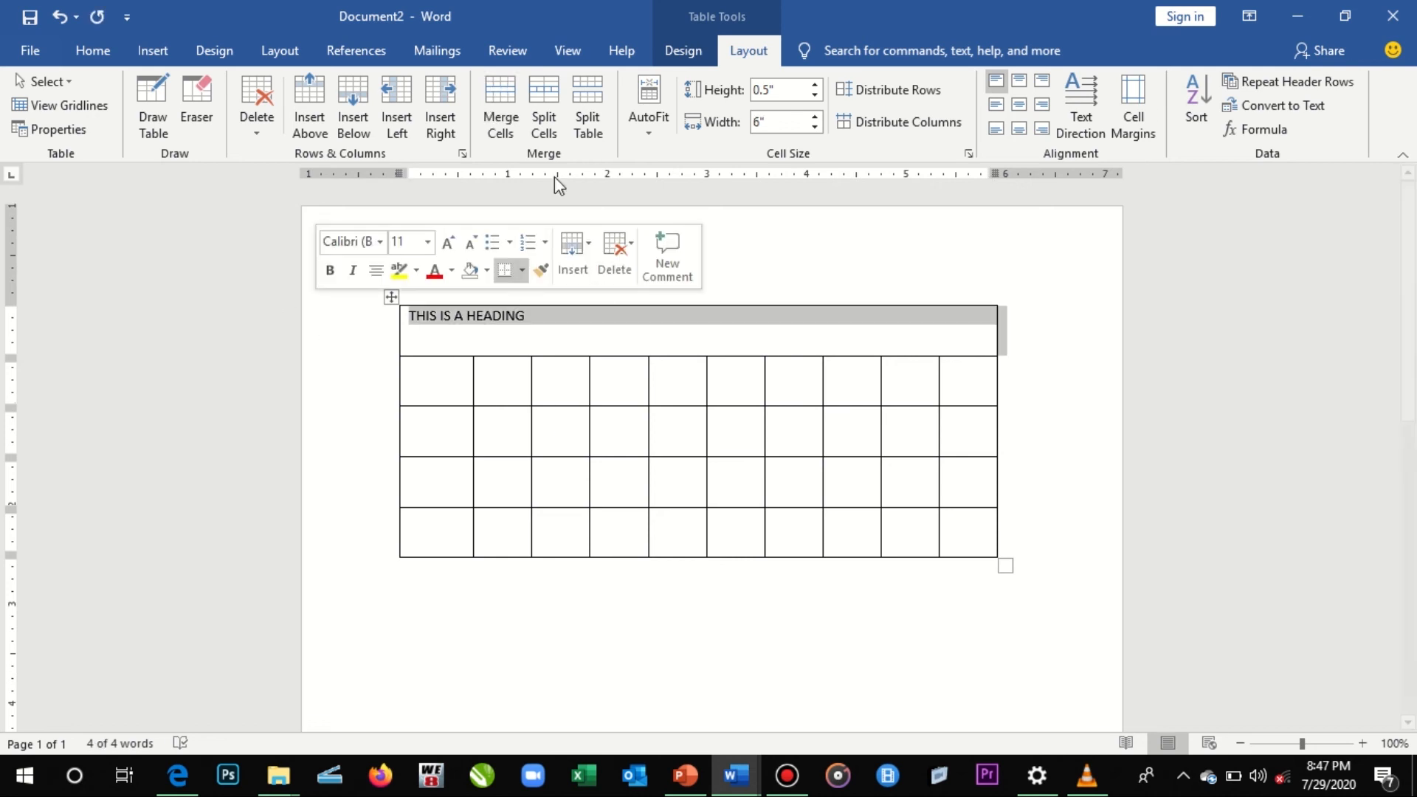
click(548, 132)
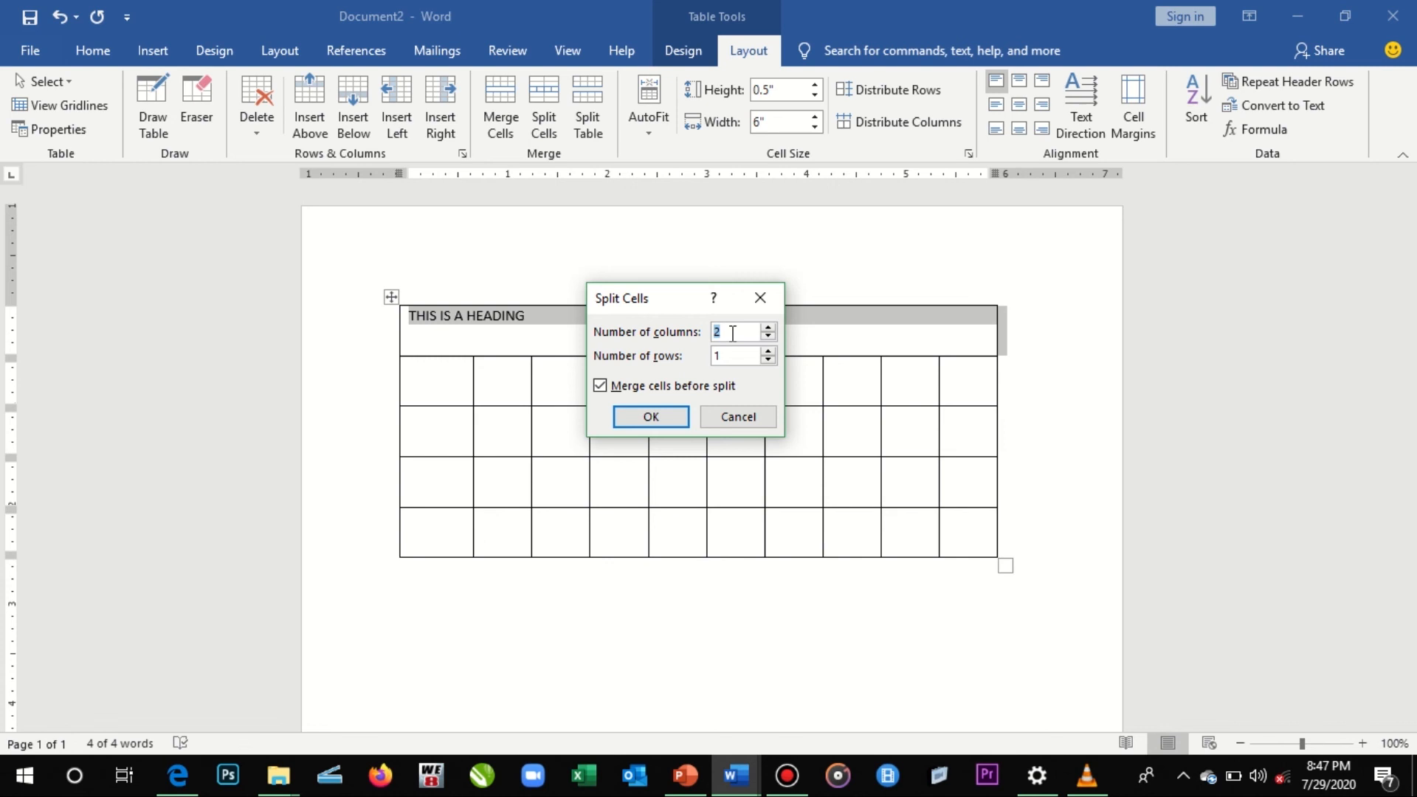
text(10)
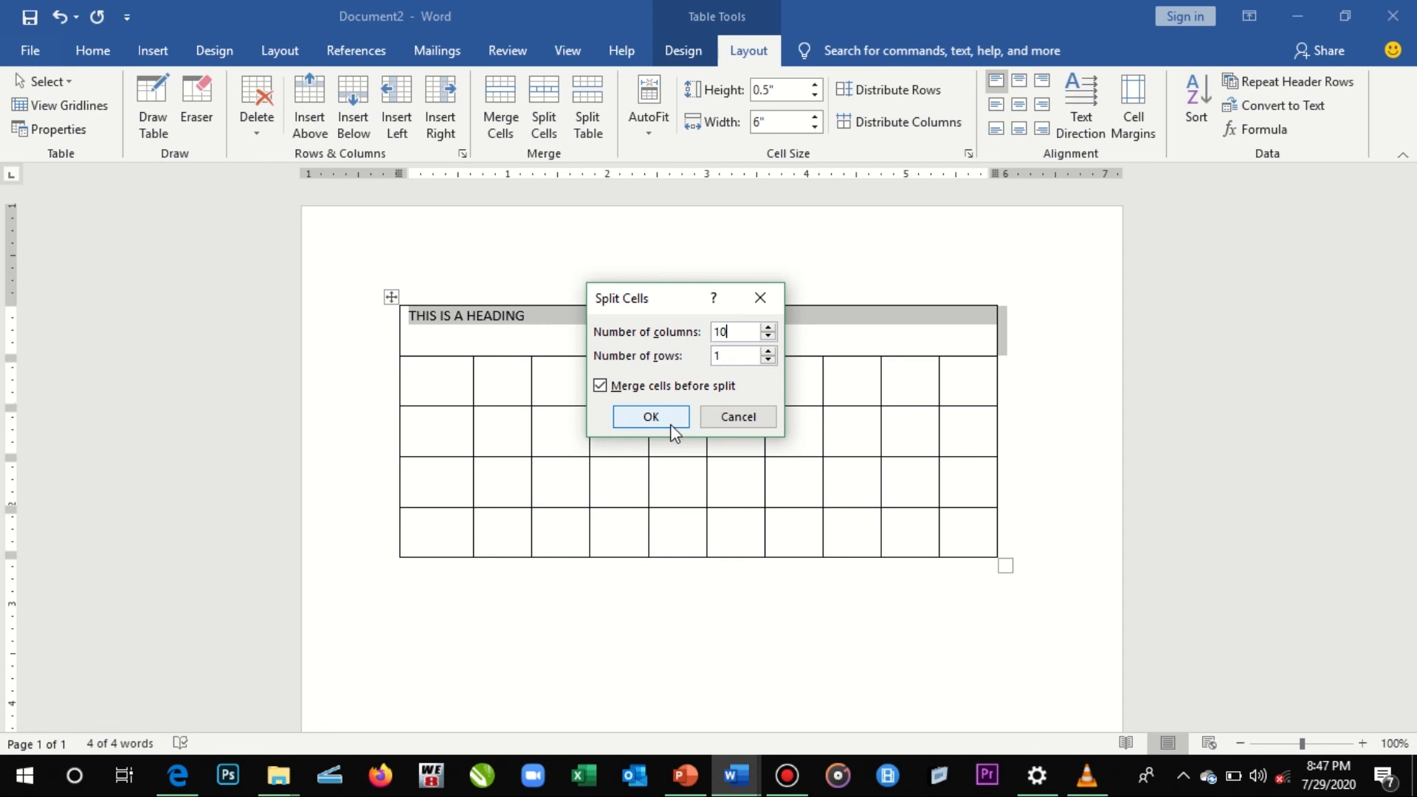
click(651, 417)
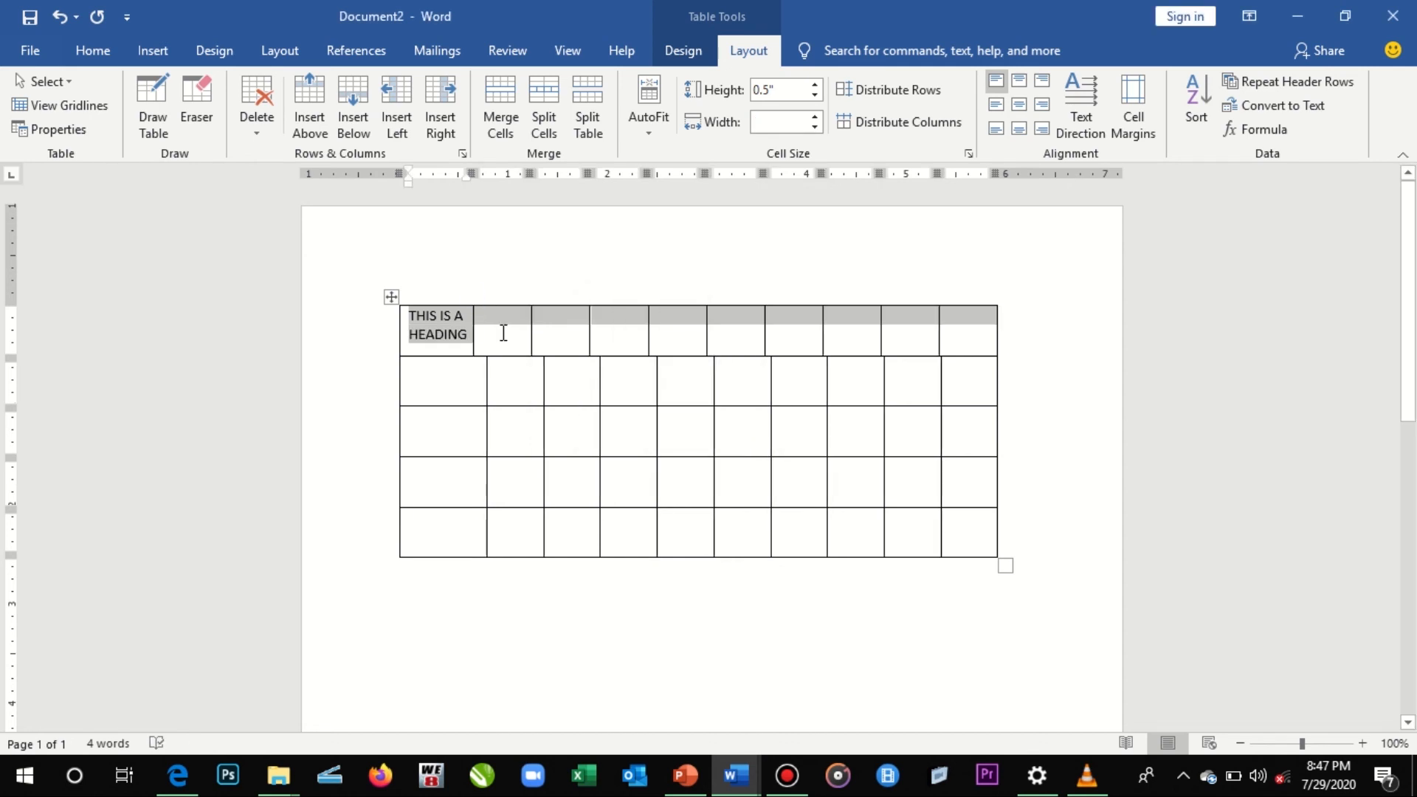
- Line up the first row's column borders with the column borders of the rows below
click(504, 333)
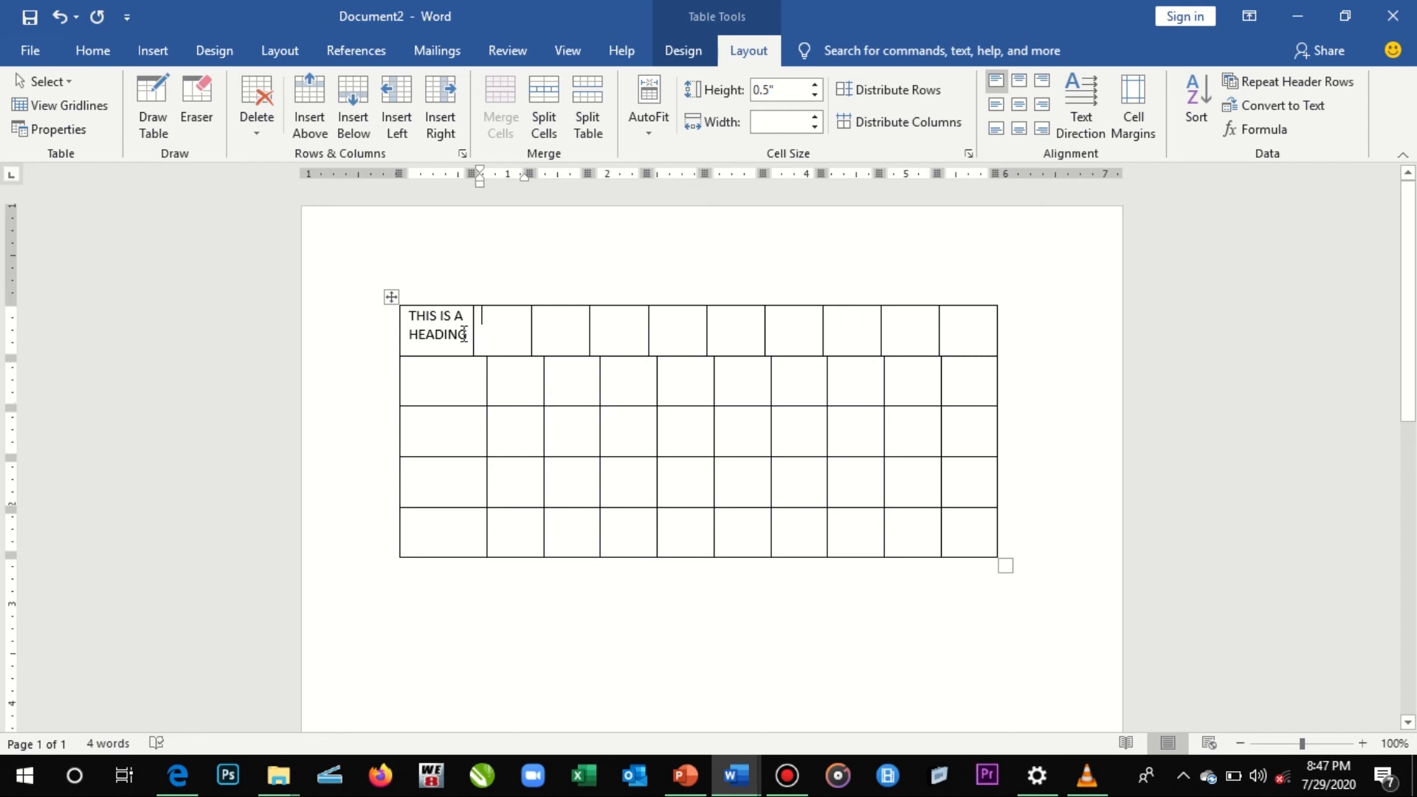
drag(472, 338, 544, 353)
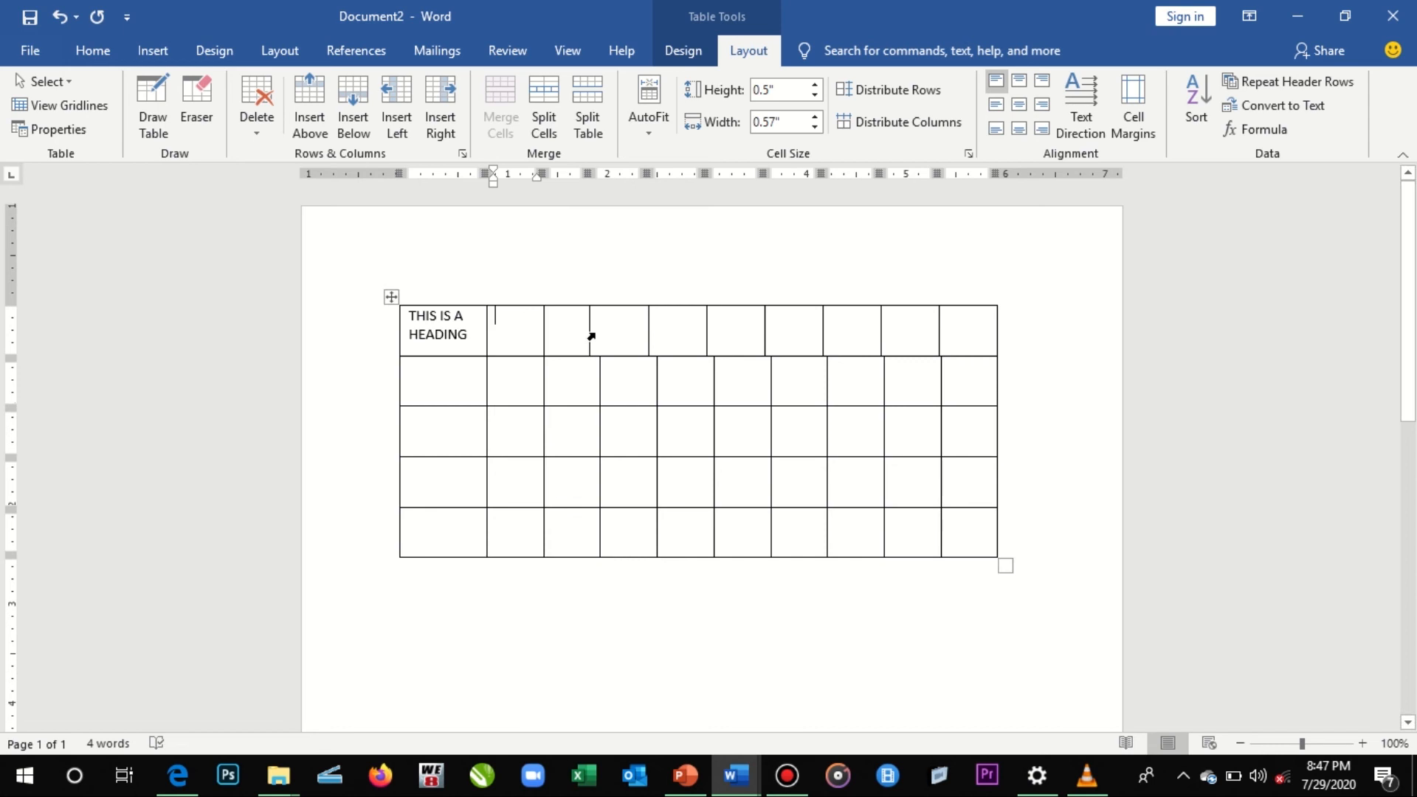
drag(589, 342, 939, 345)
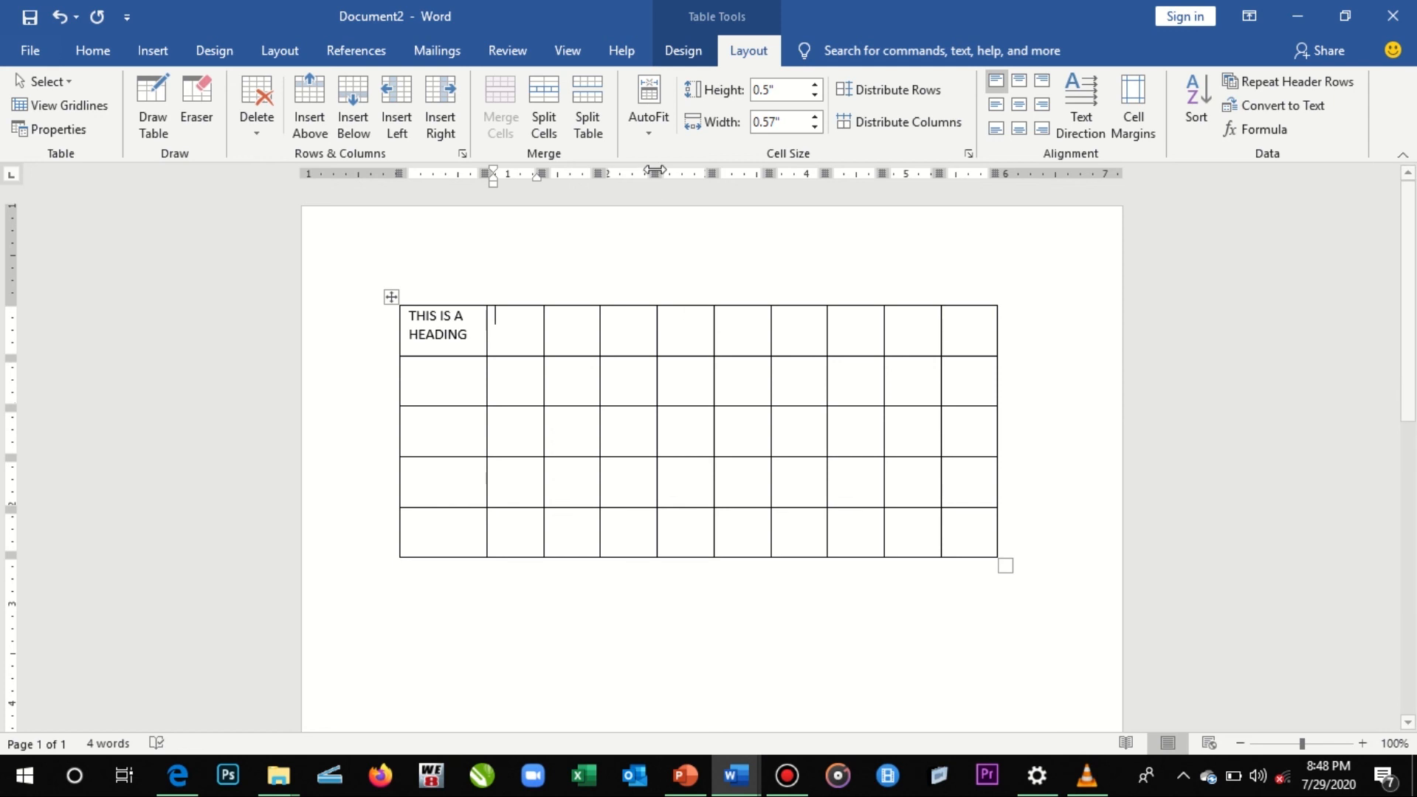
- Move the border between the fourth and fifth columns to make the fourth narrower and the fifth wider
mouse_move(655, 171)
mouse_down()
mouse_move(778, 173)
mouse_move(716, 175)
mouse_up()
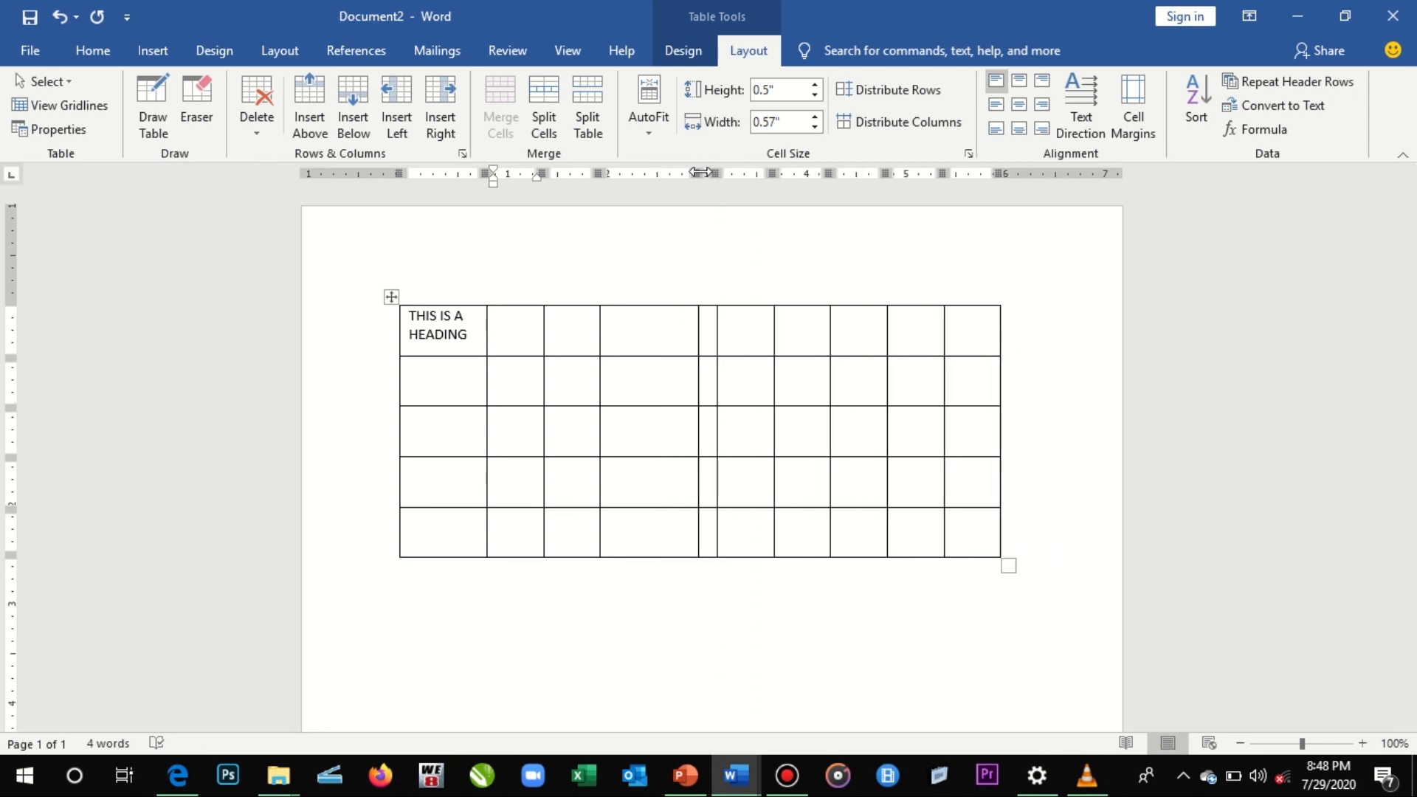
mouse_move(699, 172)
mouse_down()
mouse_move(642, 172)
mouse_move(715, 172)
mouse_up()
click(427, 315)
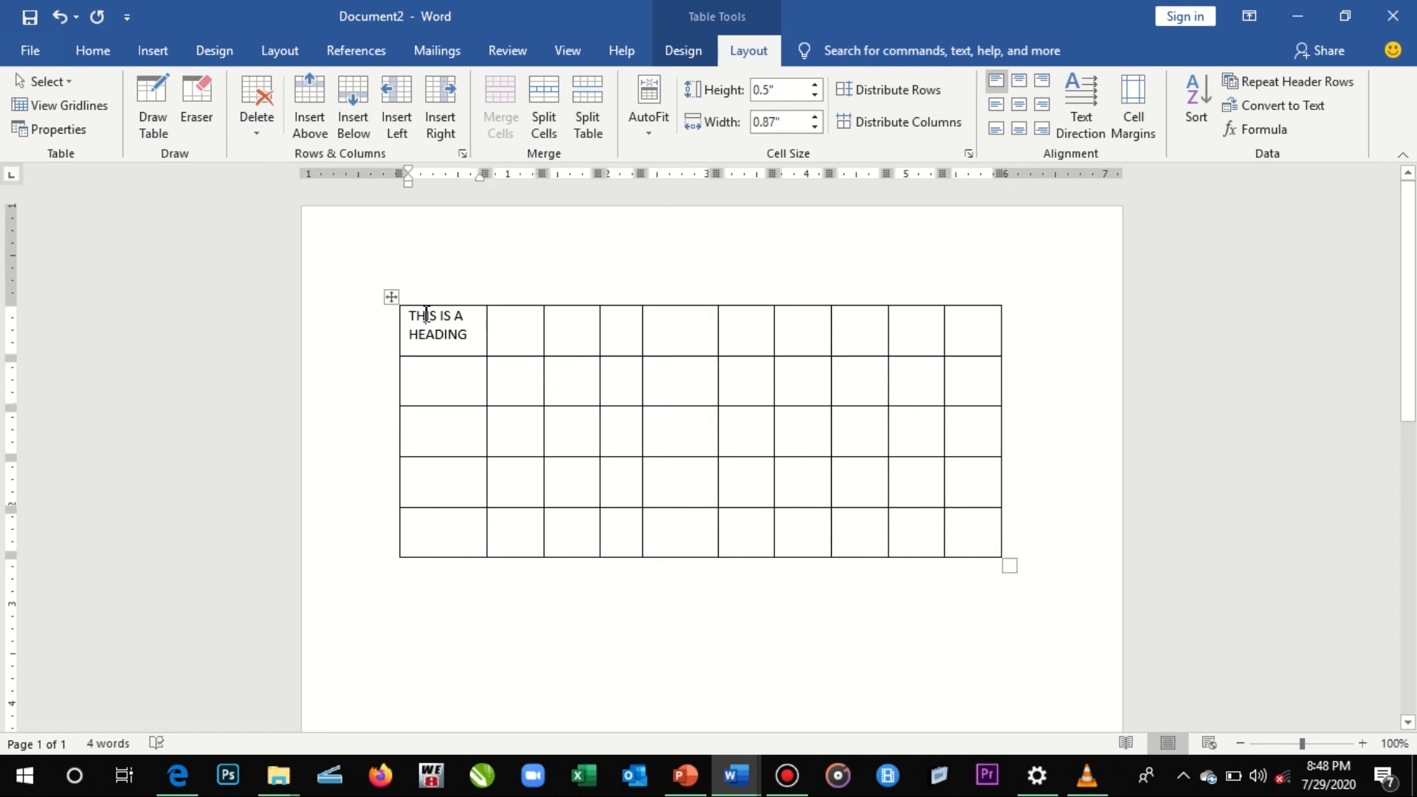
- Split the table in two so that the third row becomes the first row of the second table
click(981, 472)
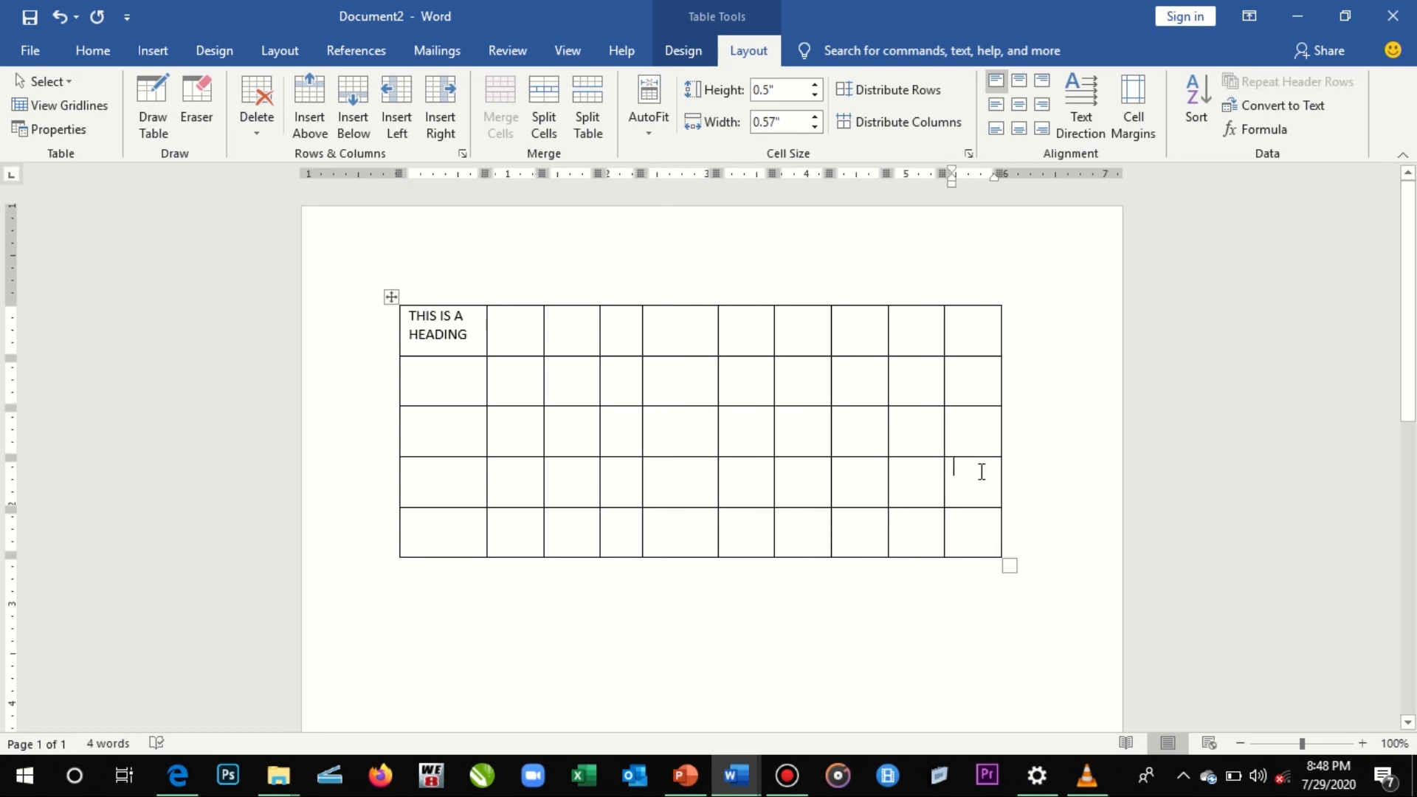
click(974, 425)
click(947, 415)
click(989, 441)
click(593, 136)
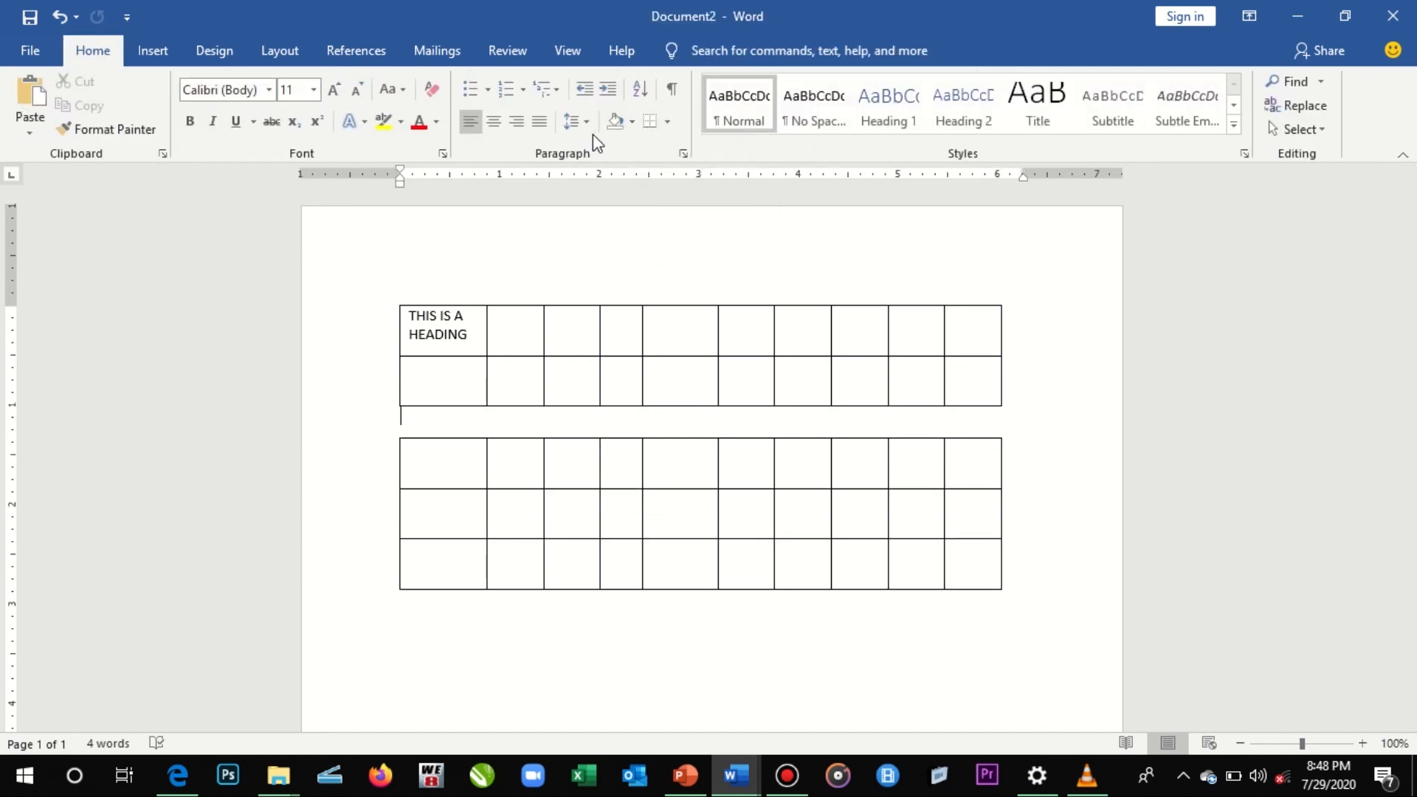
- Insert four blank lines between the two tables to move them further apart
key(Return)
key(Return)
key(Return)
key(Return)
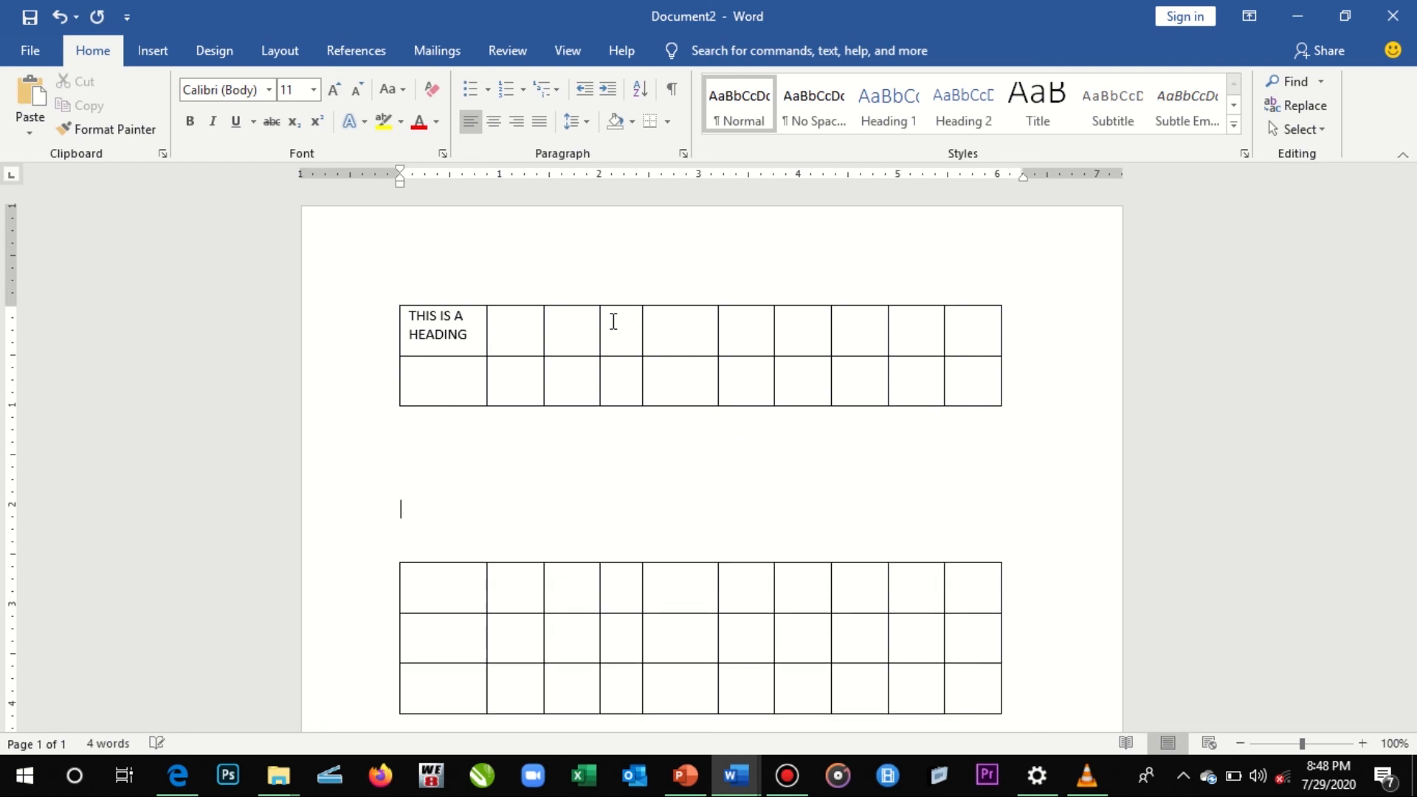
- Remove the four extra blank lines from the gap between the two tables
key(Up)
key(Up)
key(Delete)
key(Delete)
key(Delete)
key(Up)
key(Up)
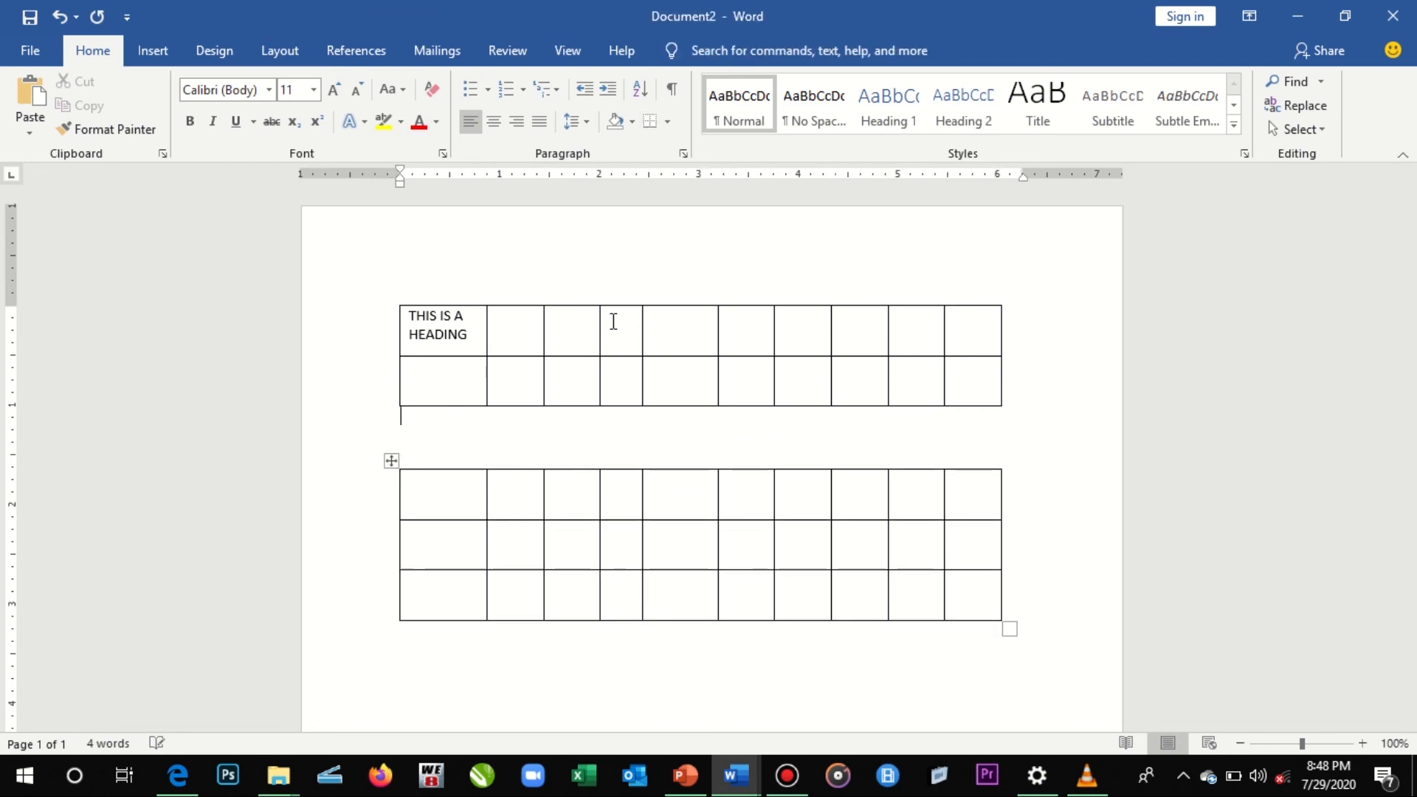
key(Delete)
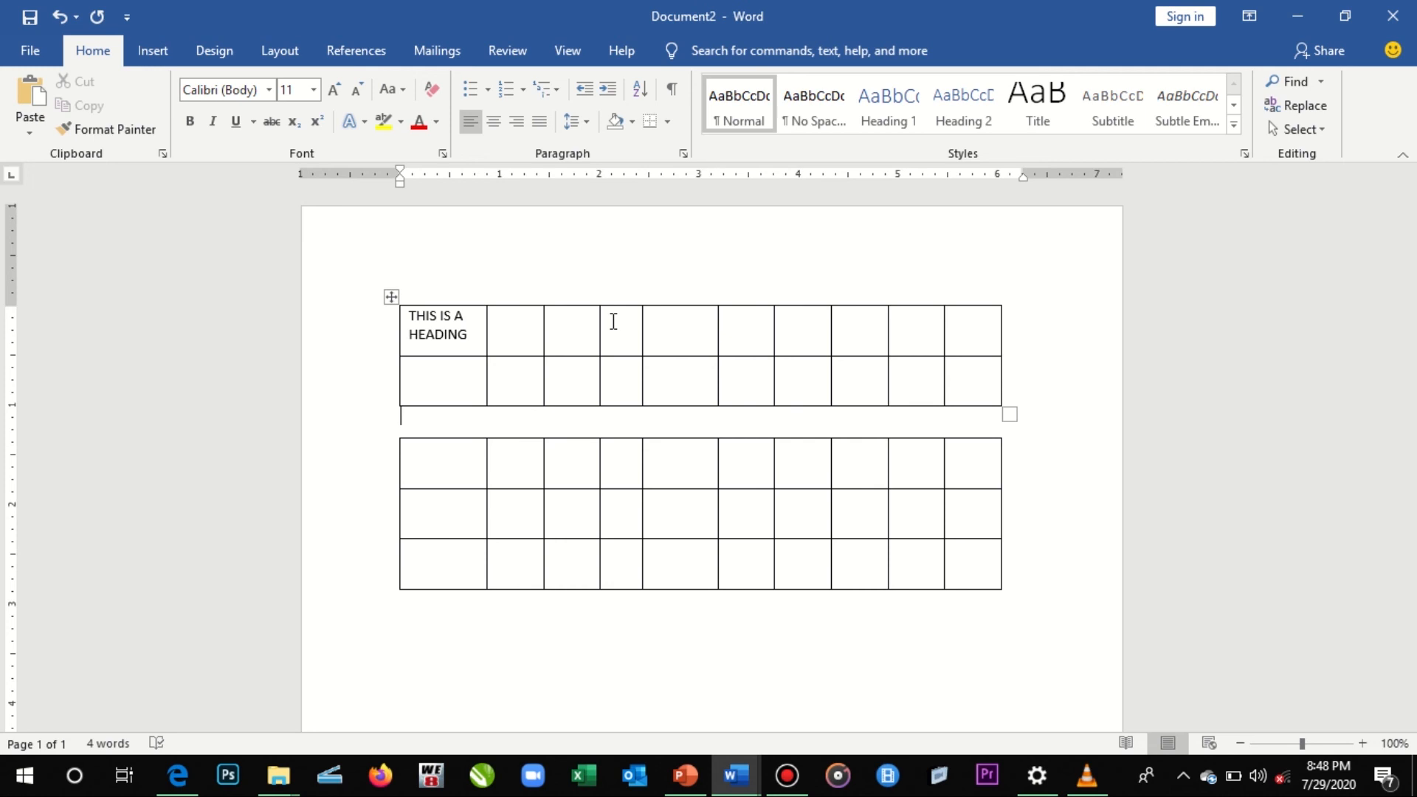
- Enter 1 in the second cell of the upper table's first row
click(440, 320)
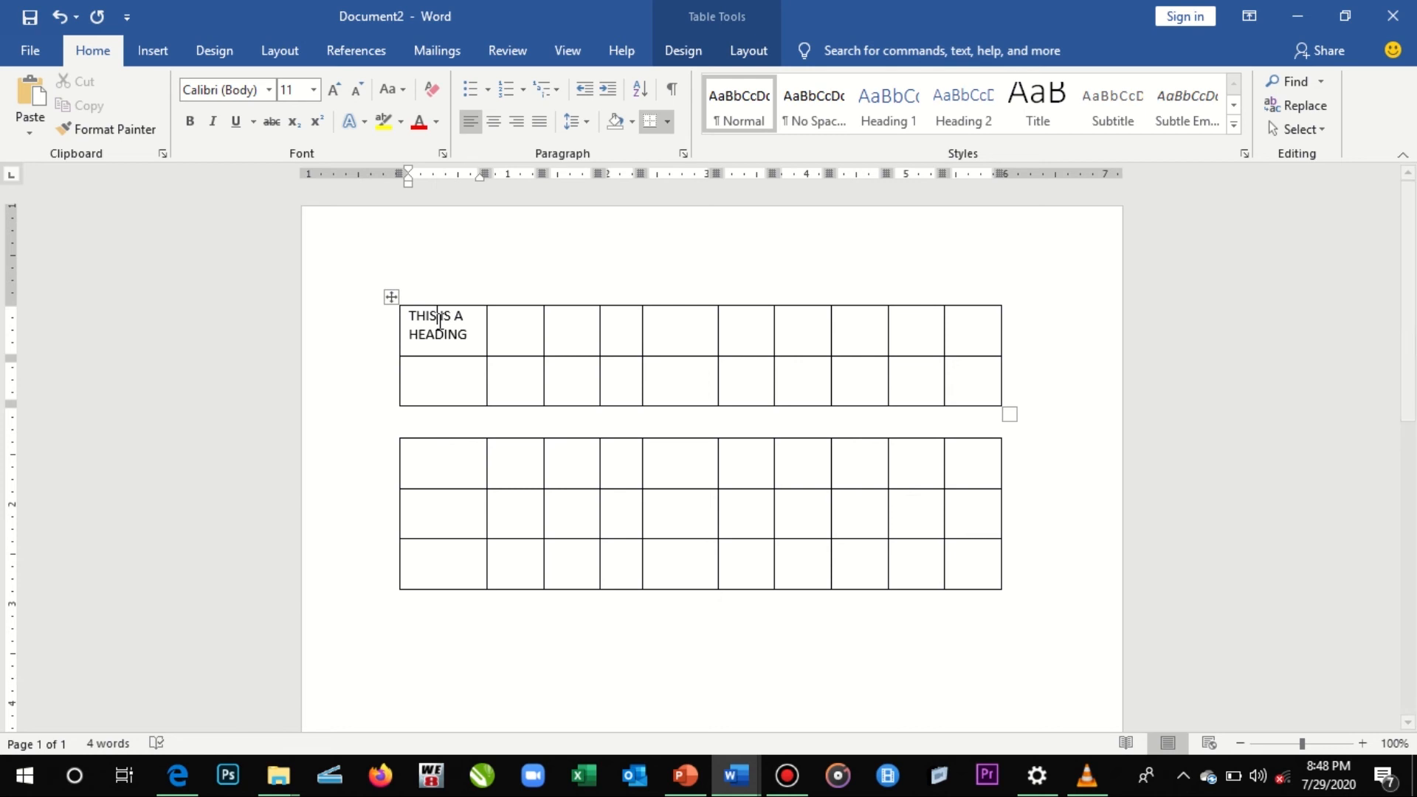
click(530, 326)
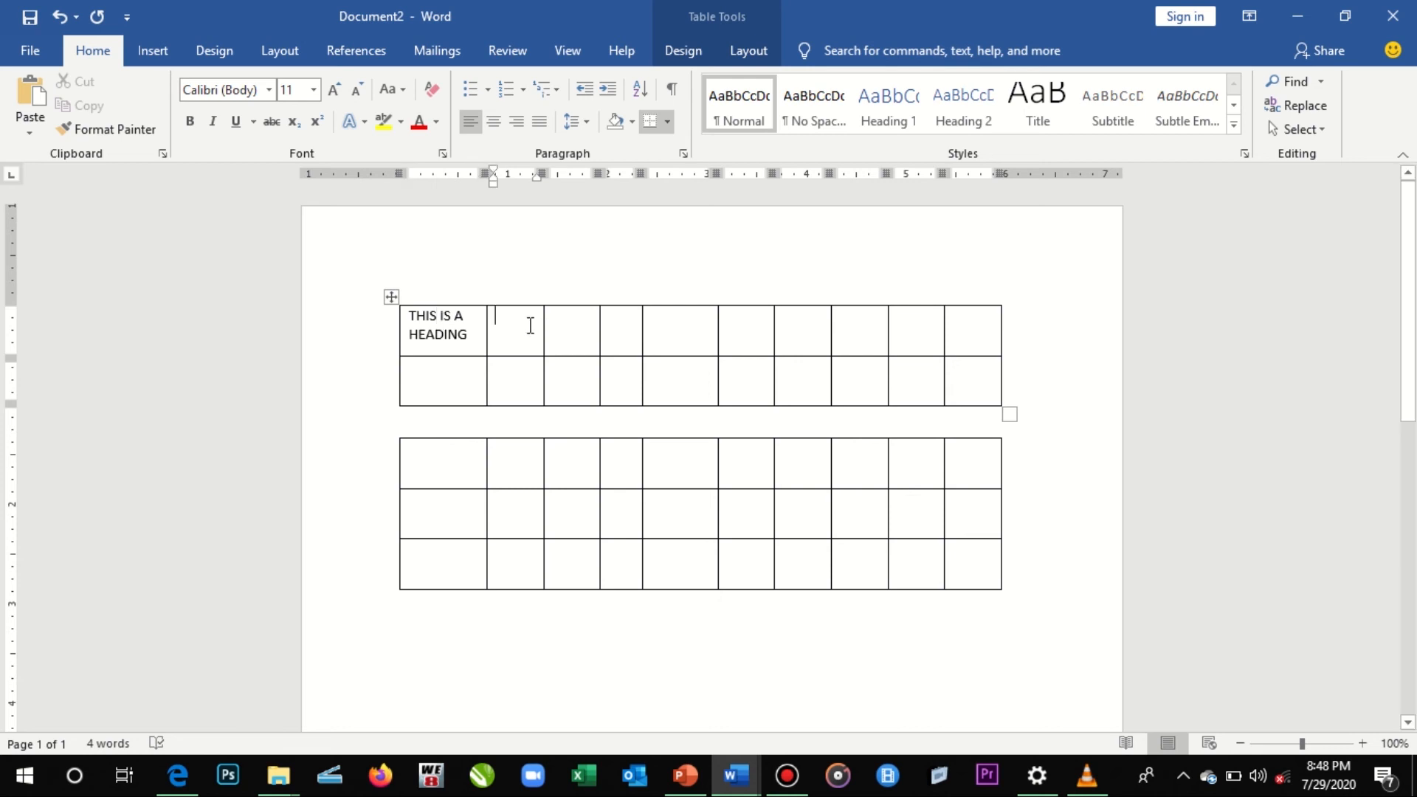
text(1)
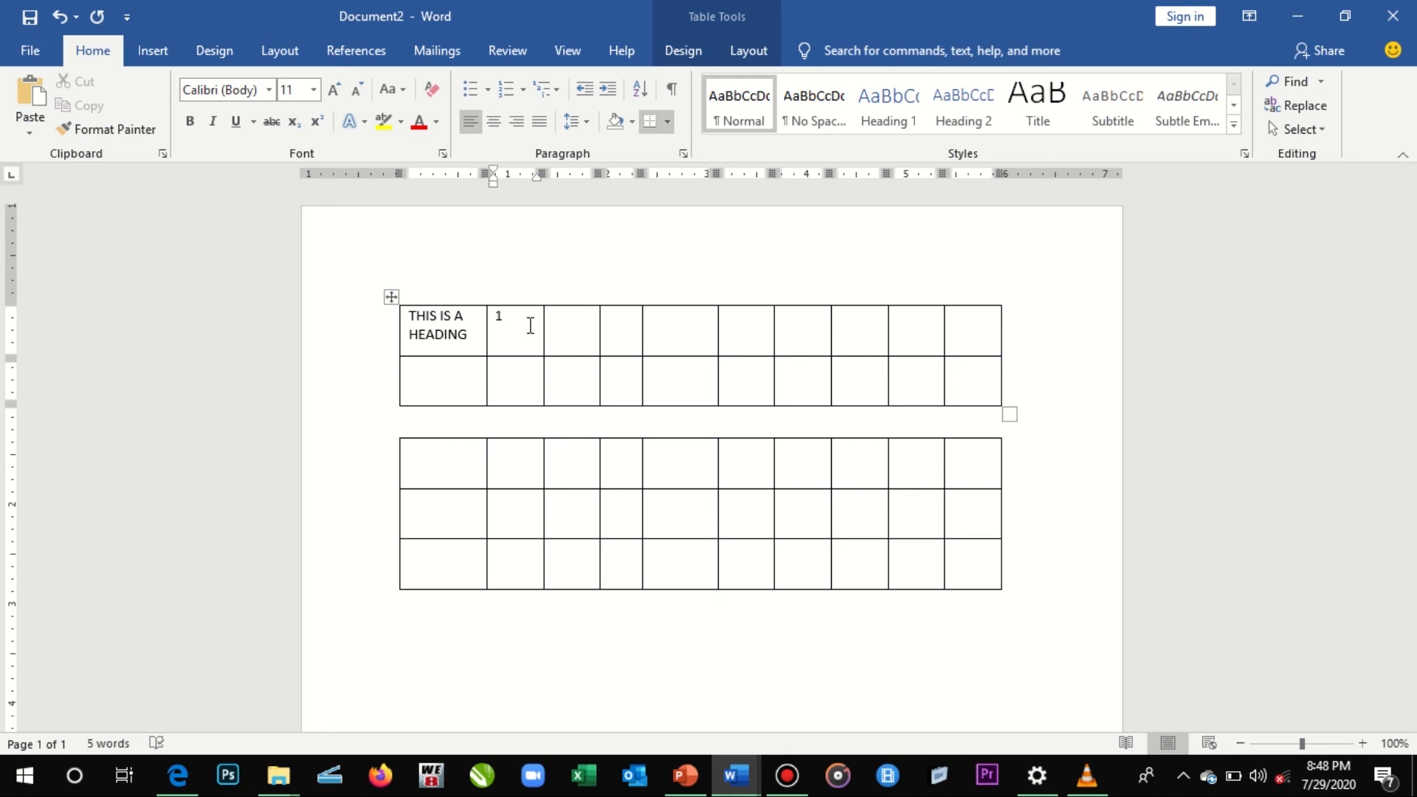
- Enter the numbers 2 to 9 in consecutive cells of the upper table's first row, following the cell containing 1
key(Tab)
text(2)
key(Tab)
text(3)
key(Tab)
text(4)
key(Tab)
text(5)
key(Tab)
text(6)
key(Tab)
text(7)
key(Tab)
text(8)
key(Tab)
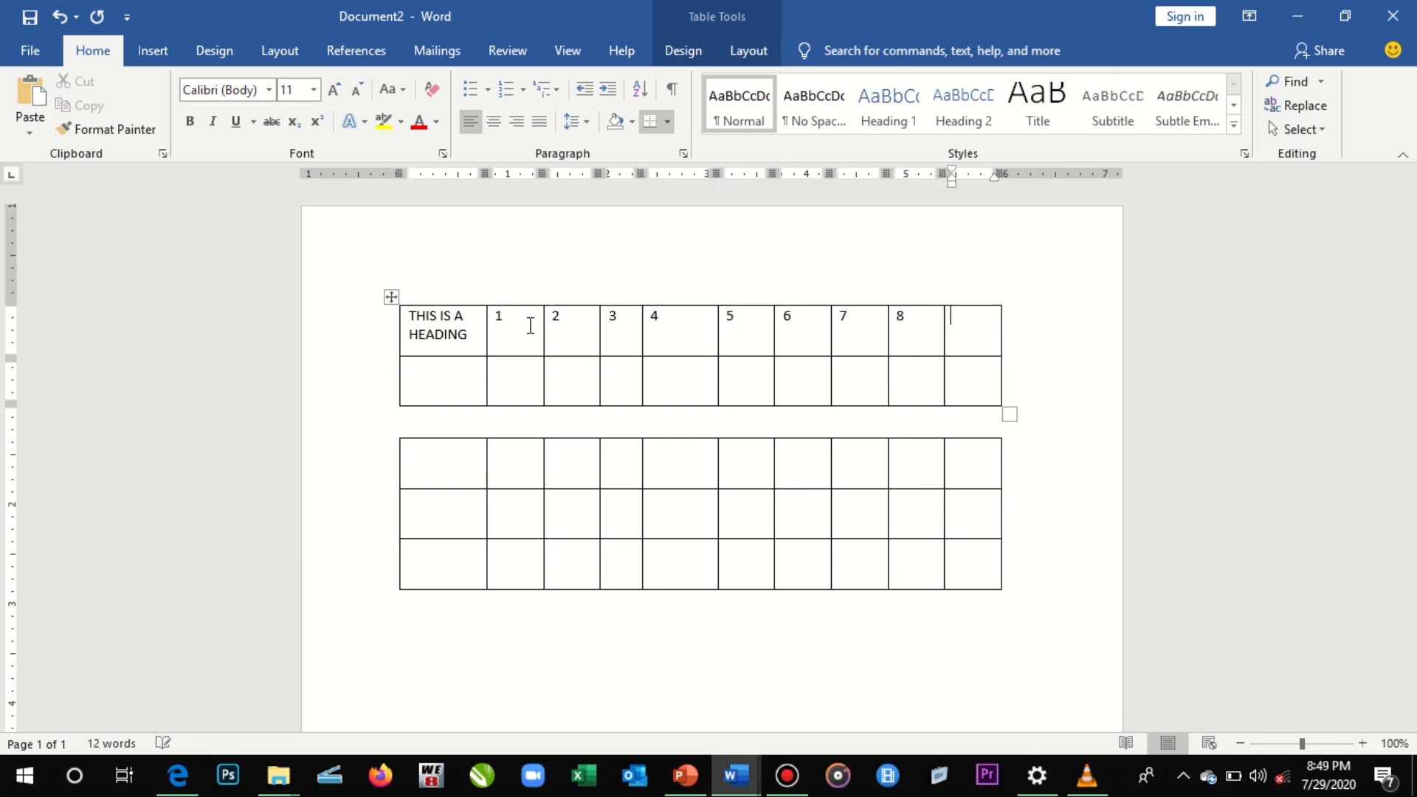
text(9)
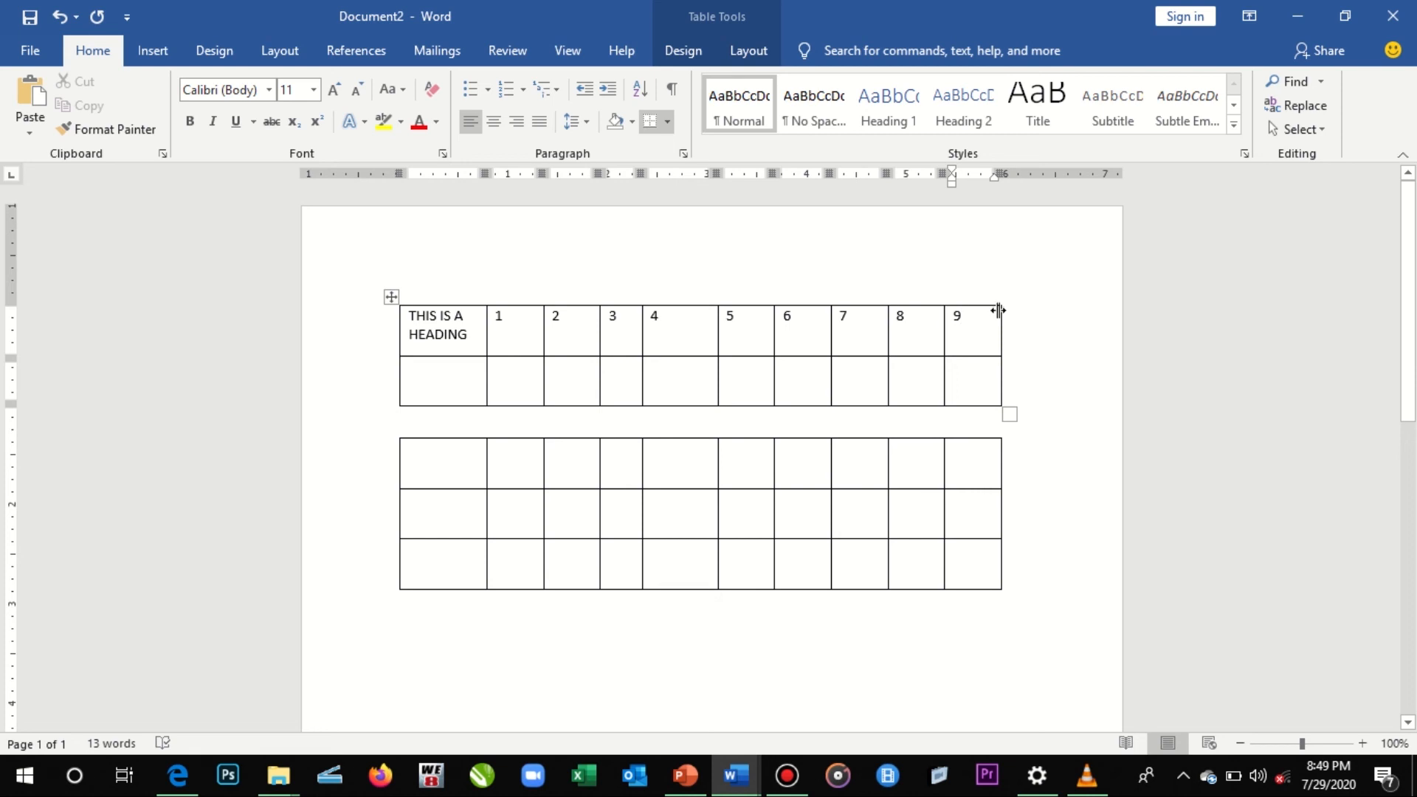
- Insert a blank column at the right end of the upper table, after the column headed 9
mouse_move(1002, 299)
click(1001, 297)
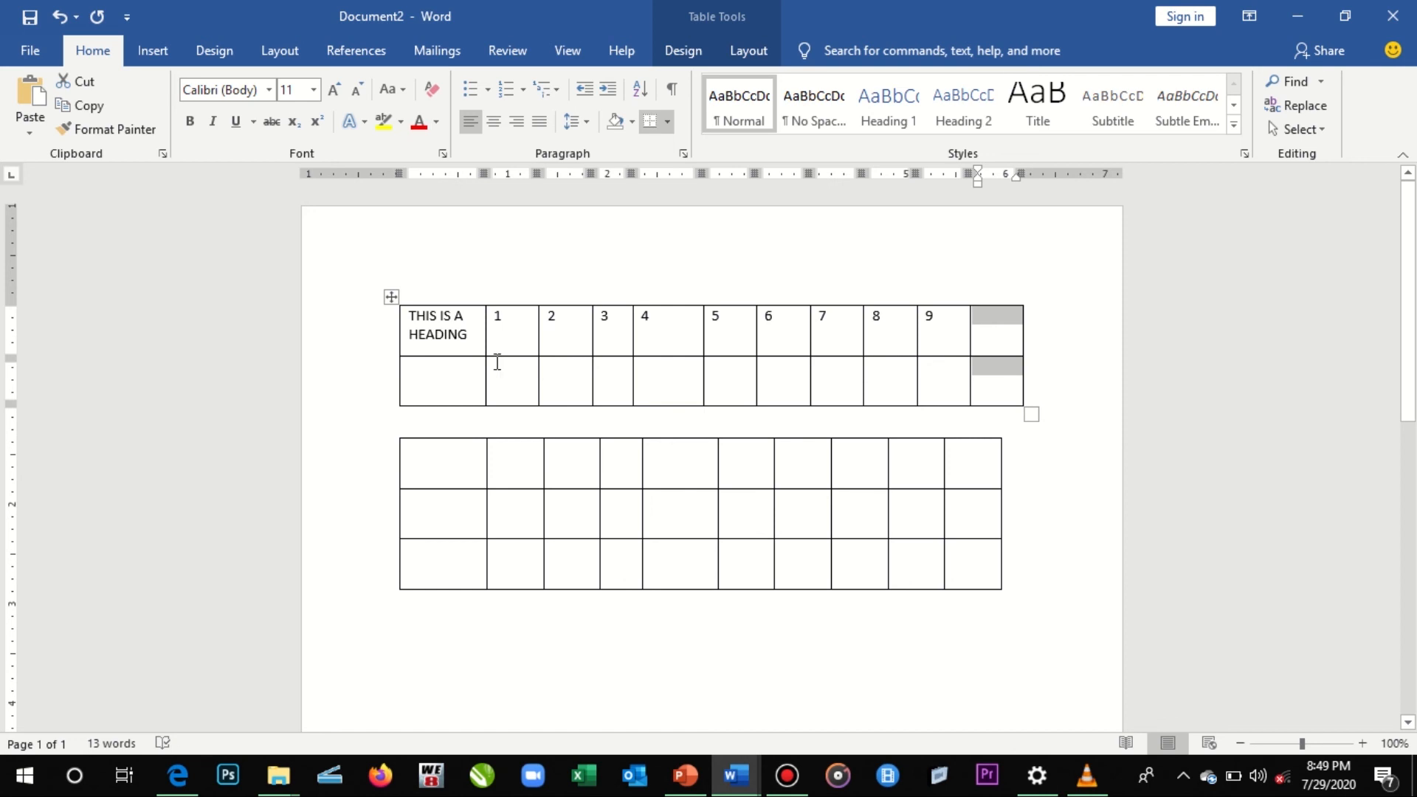
click(435, 334)
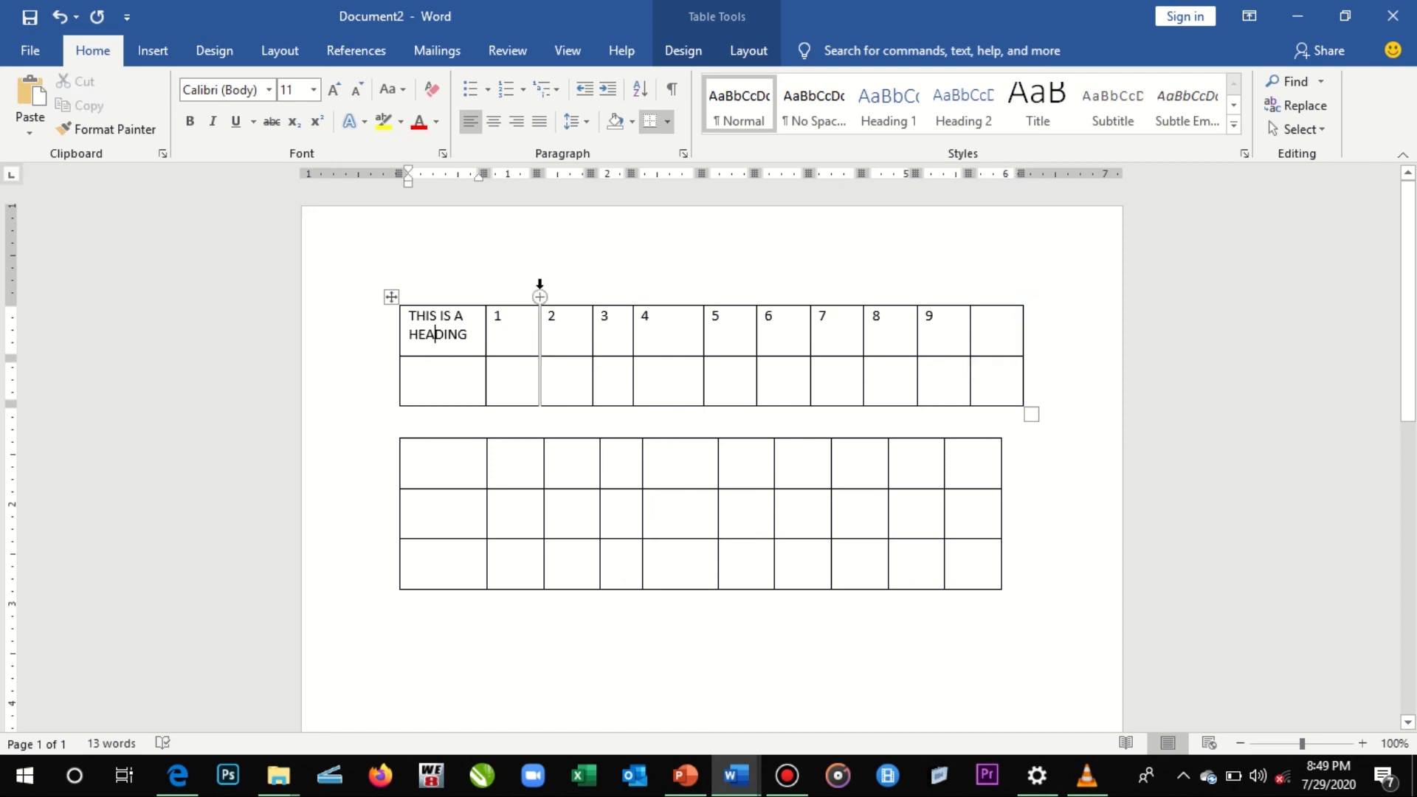
mouse_move(390, 358)
click(1021, 354)
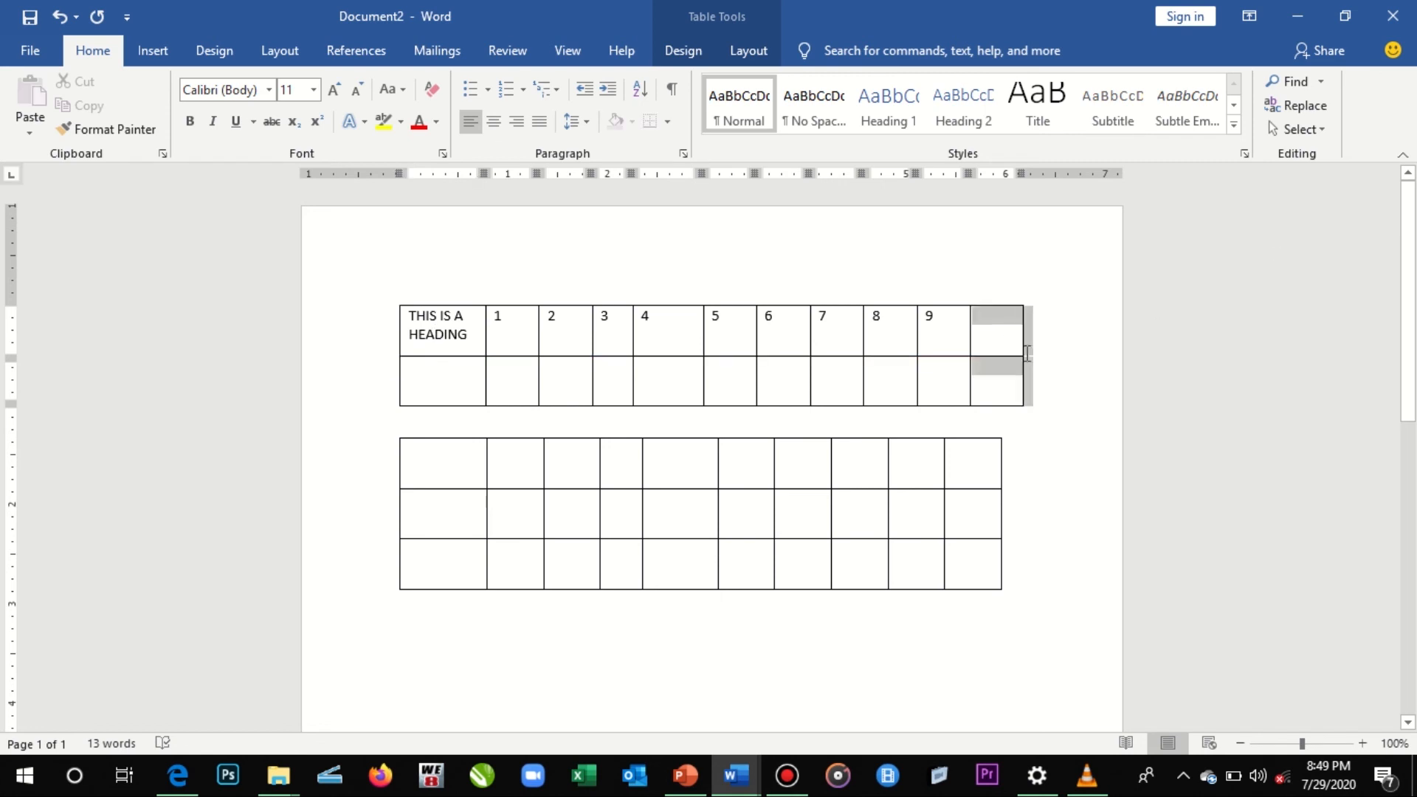
click(1028, 361)
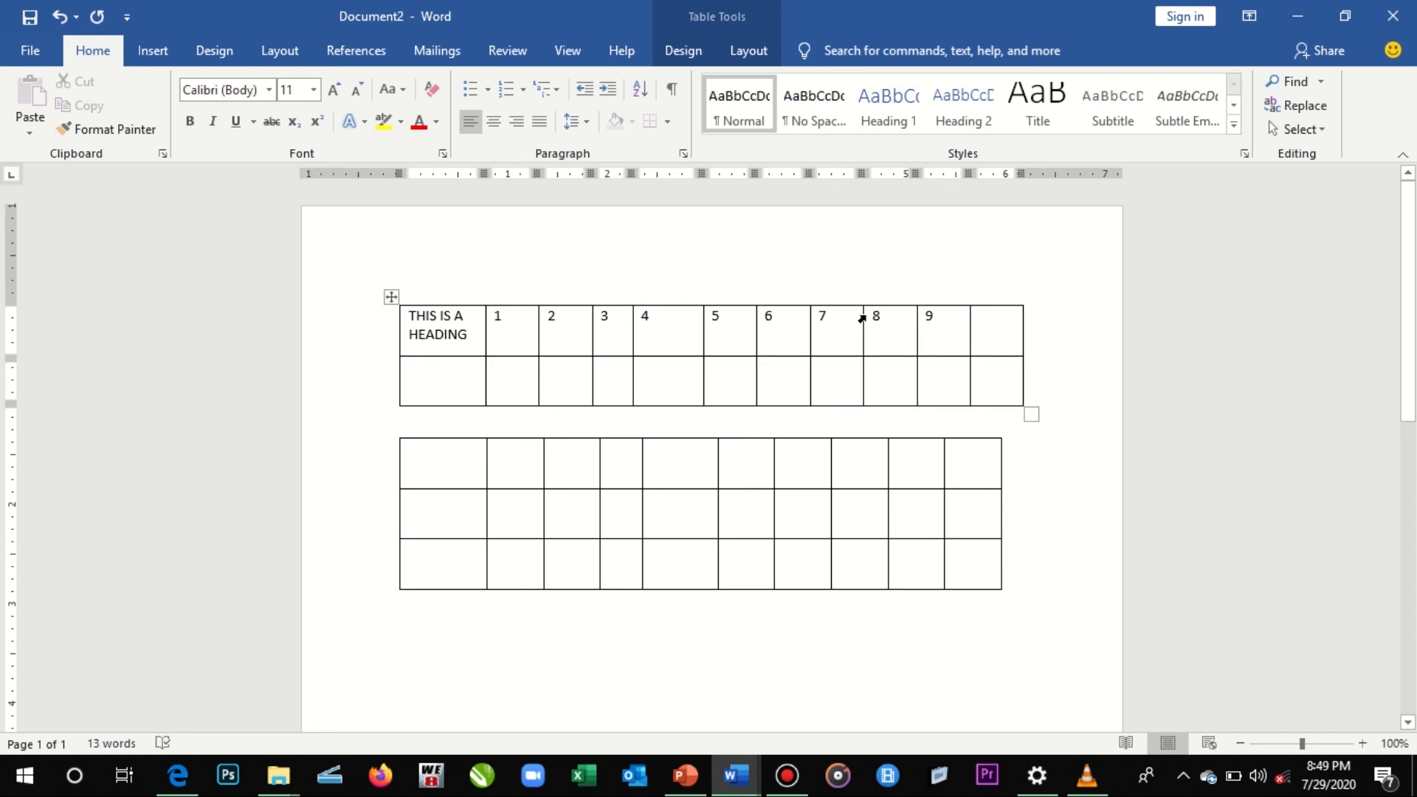
click(862, 313)
click(840, 323)
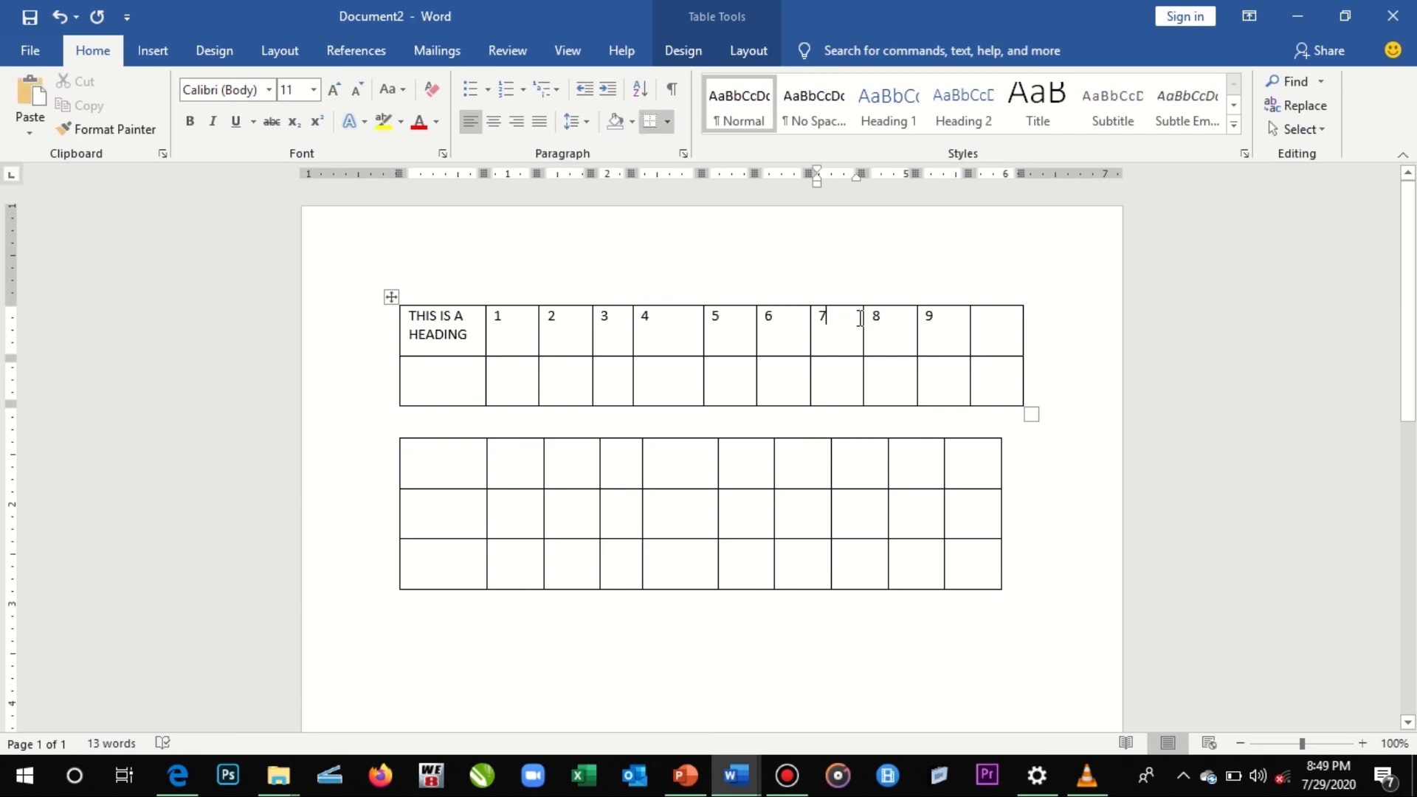
- Insert two blank rows directly beneath the heading row of the upper table
mouse_move(865, 299)
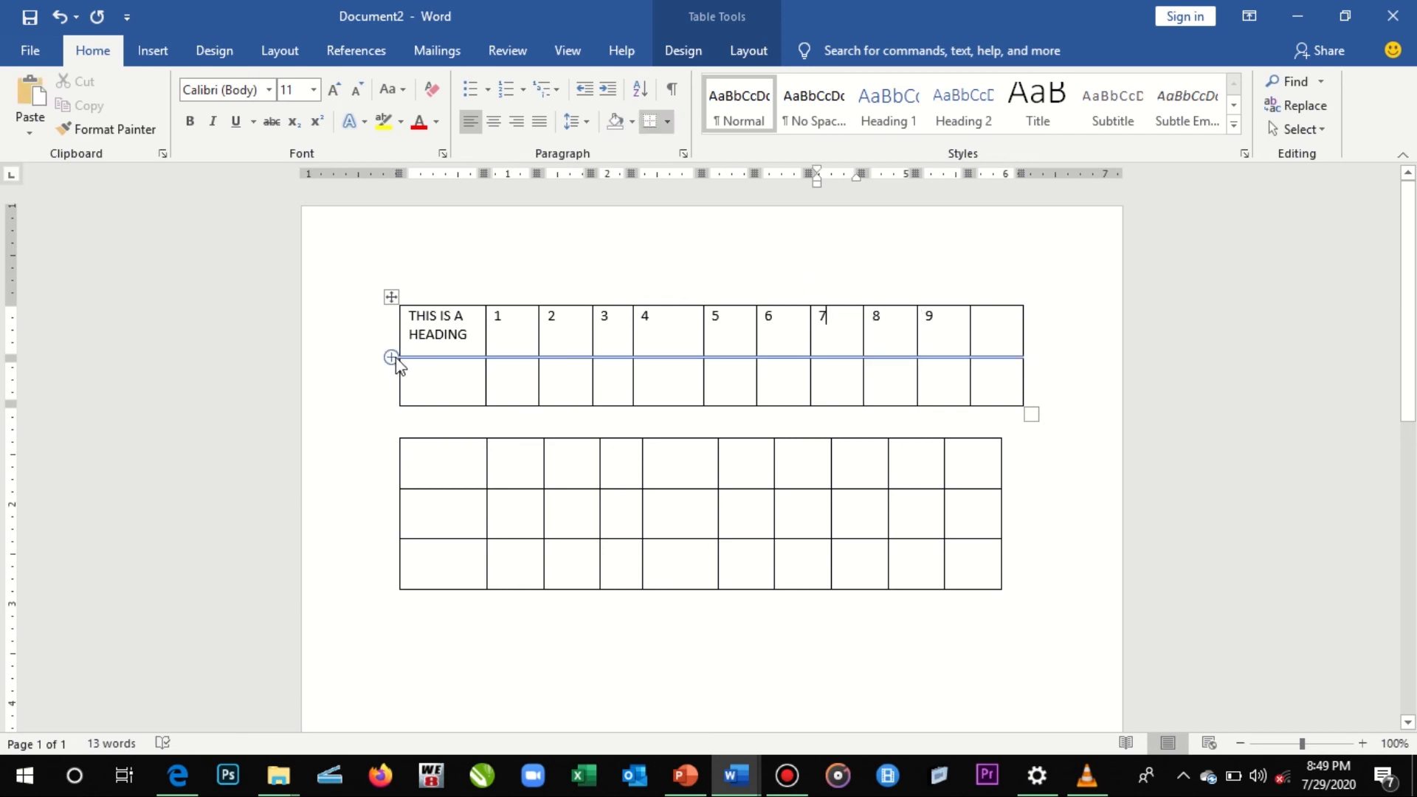
click(392, 358)
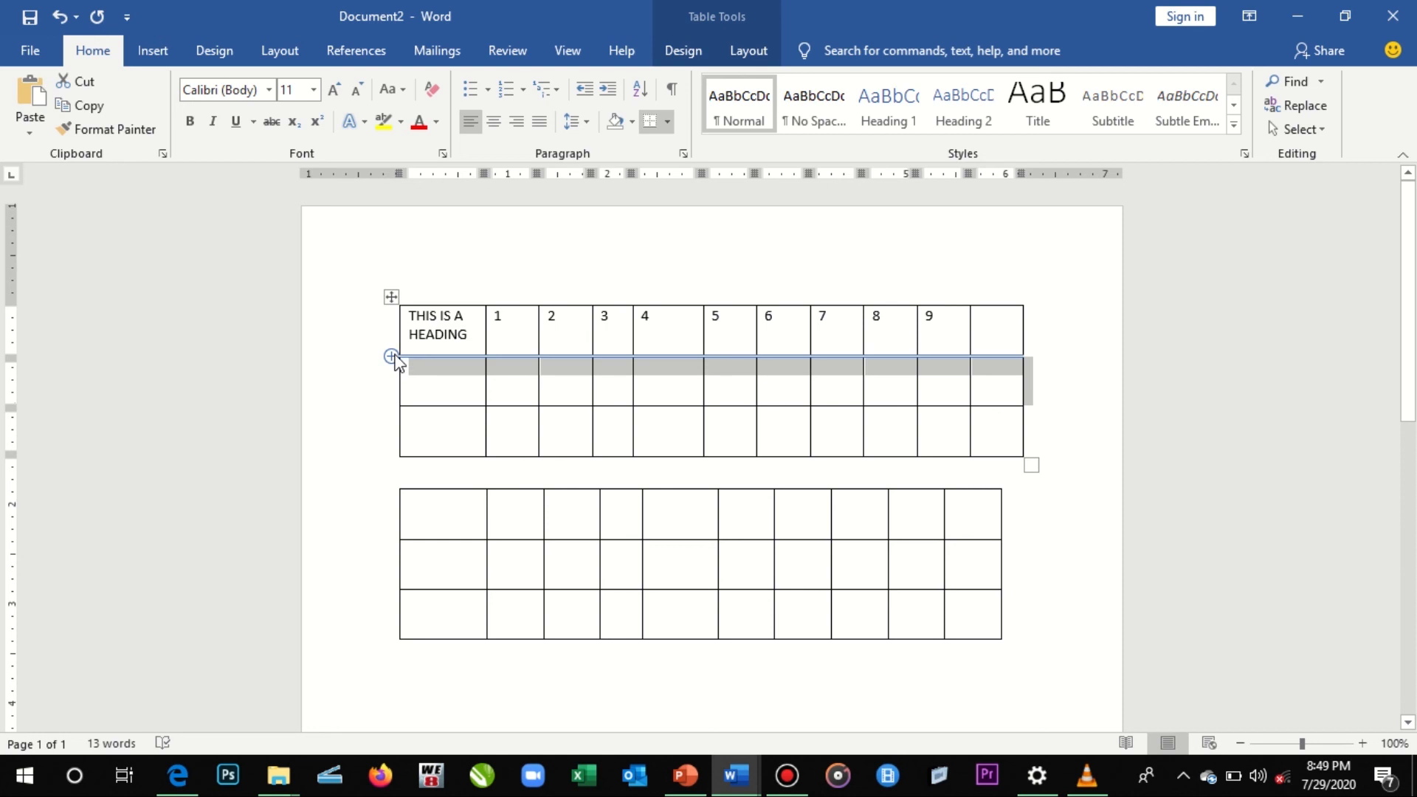
click(455, 401)
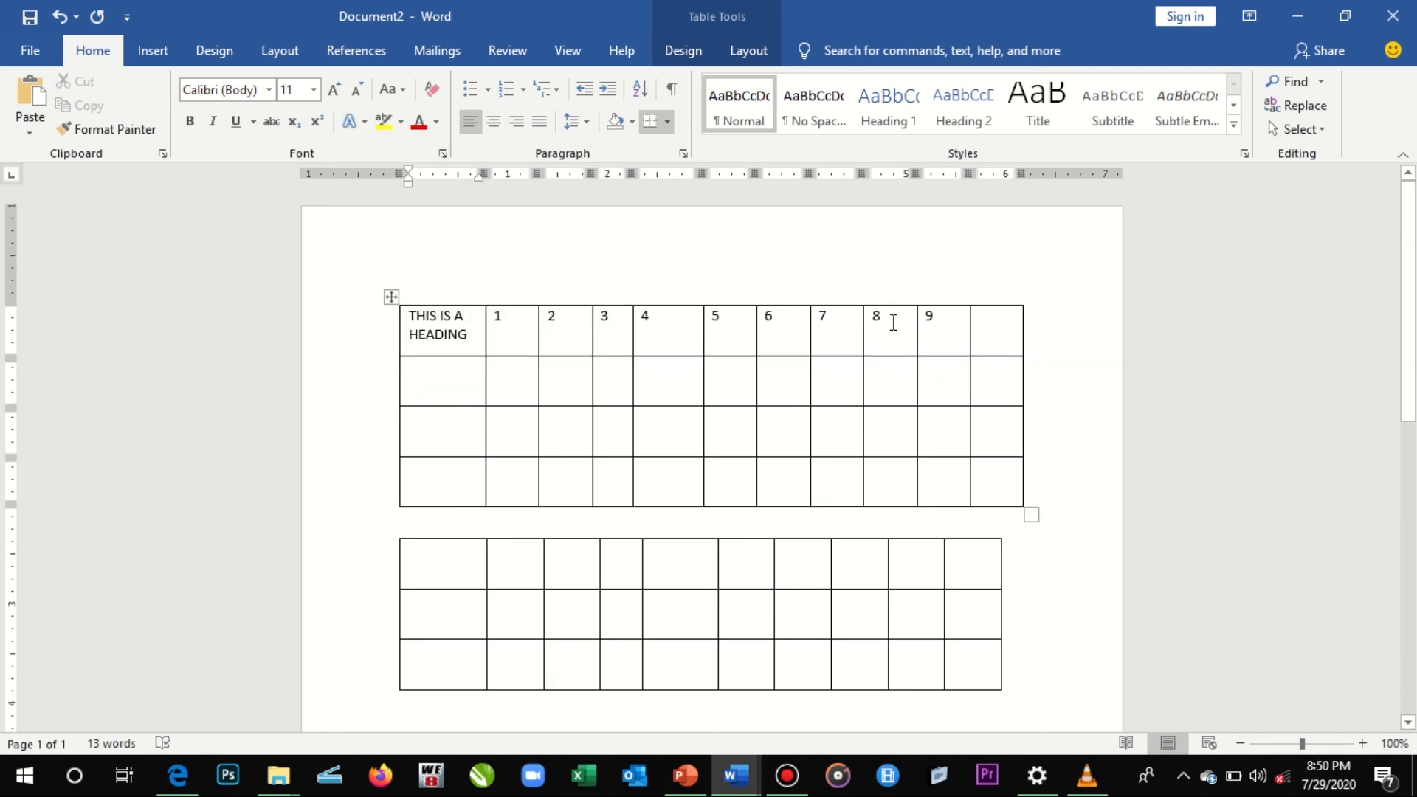
- Insert a blank row above the upper table's heading row and another directly below that new row
click(987, 339)
click(842, 312)
click(749, 52)
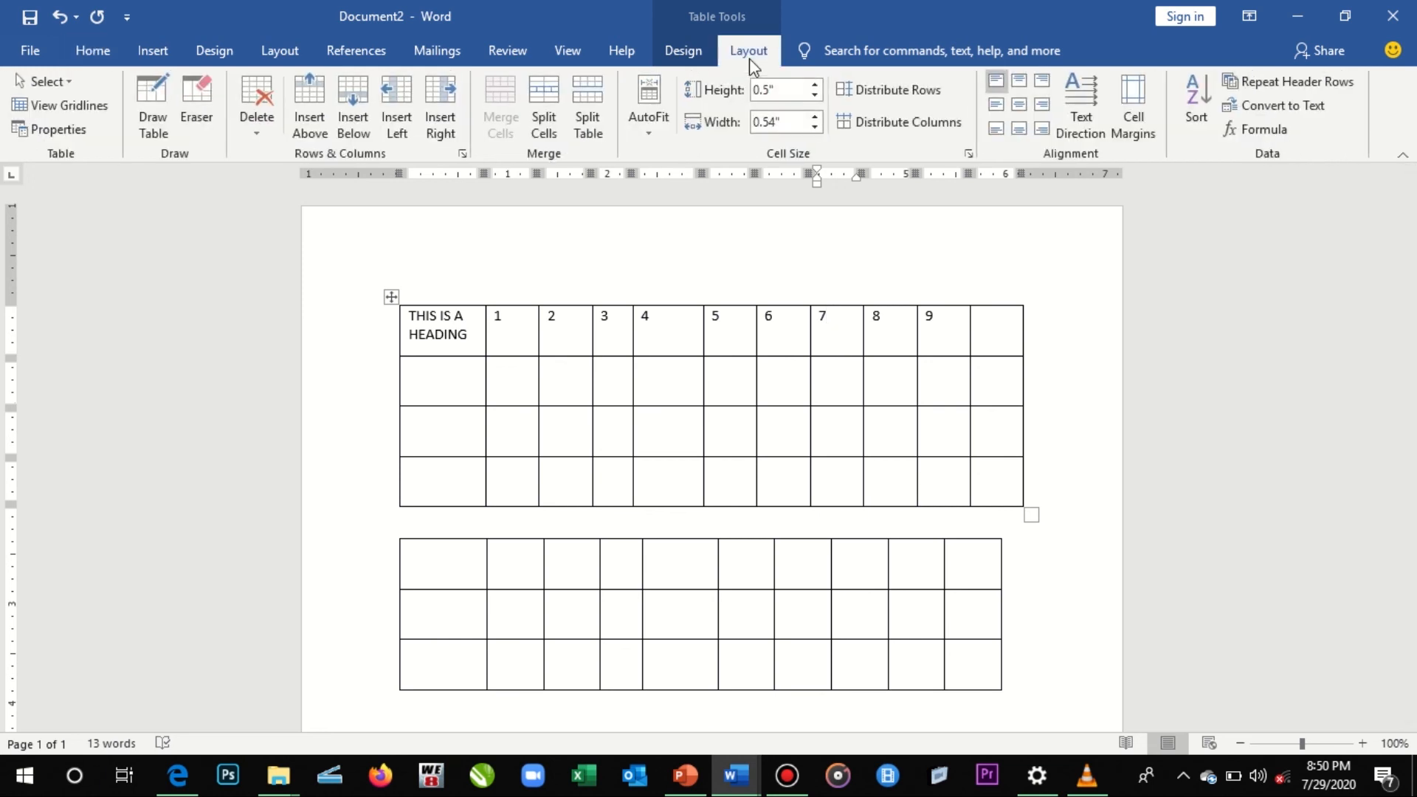
click(306, 135)
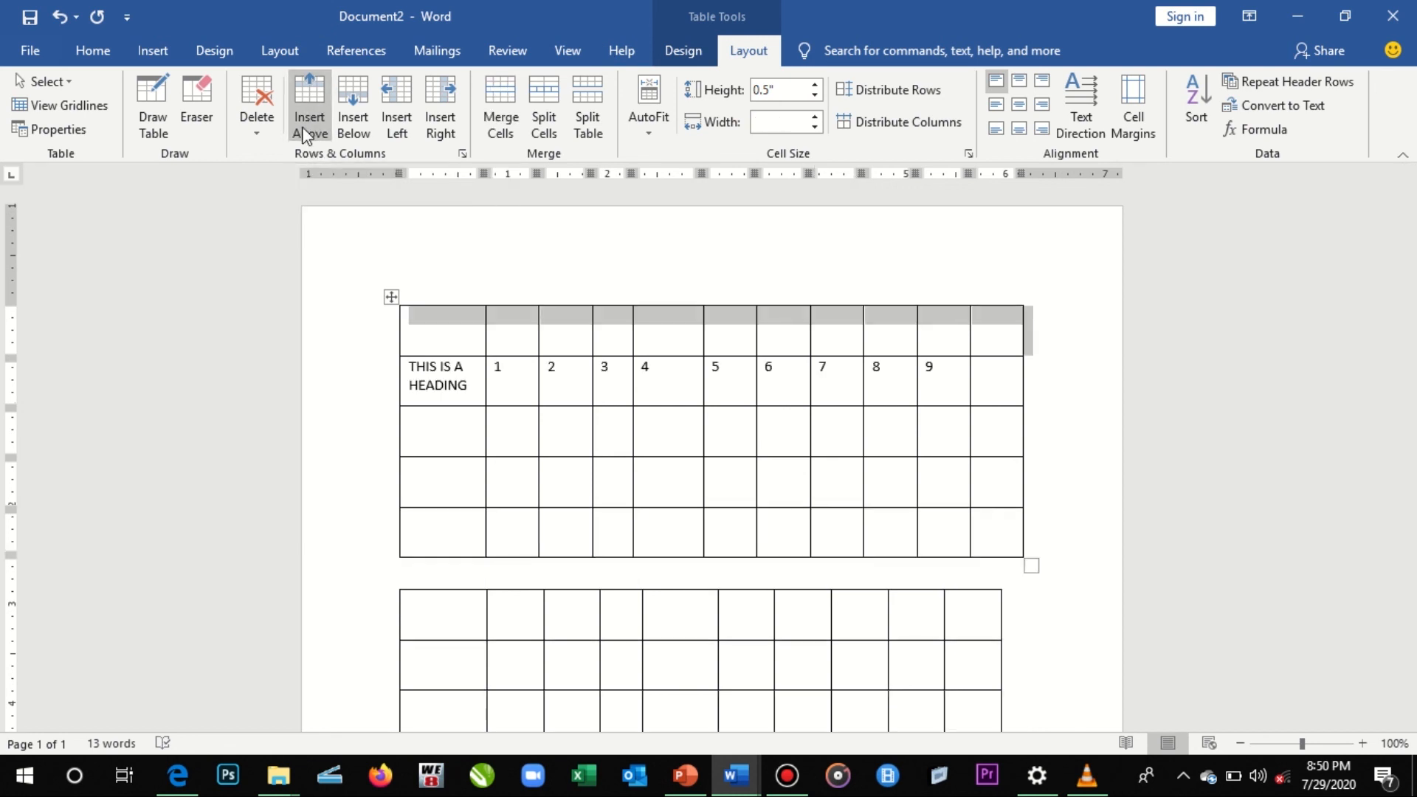
click(369, 142)
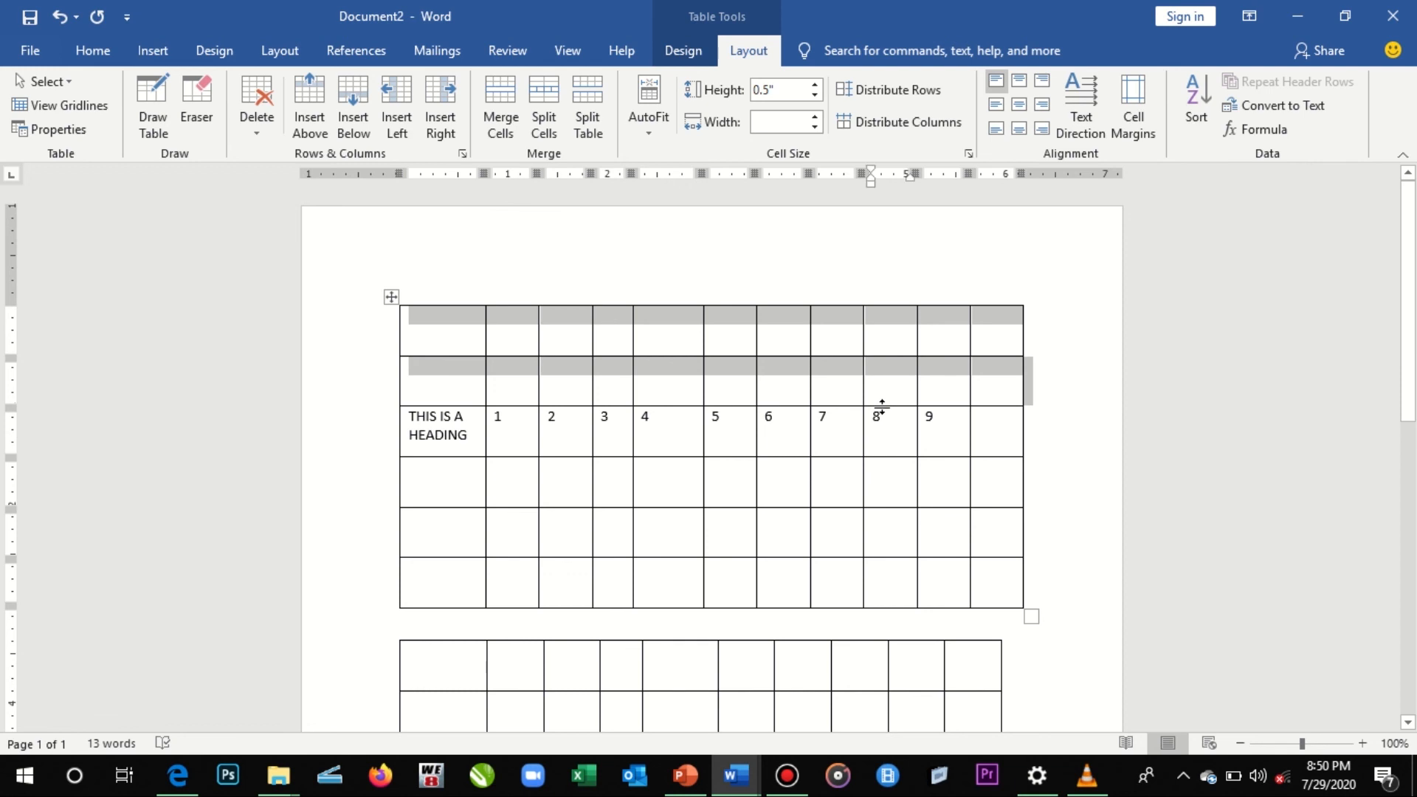
- Insert a blank column to the left of the column headed 8 and another to the right of that new column
click(891, 437)
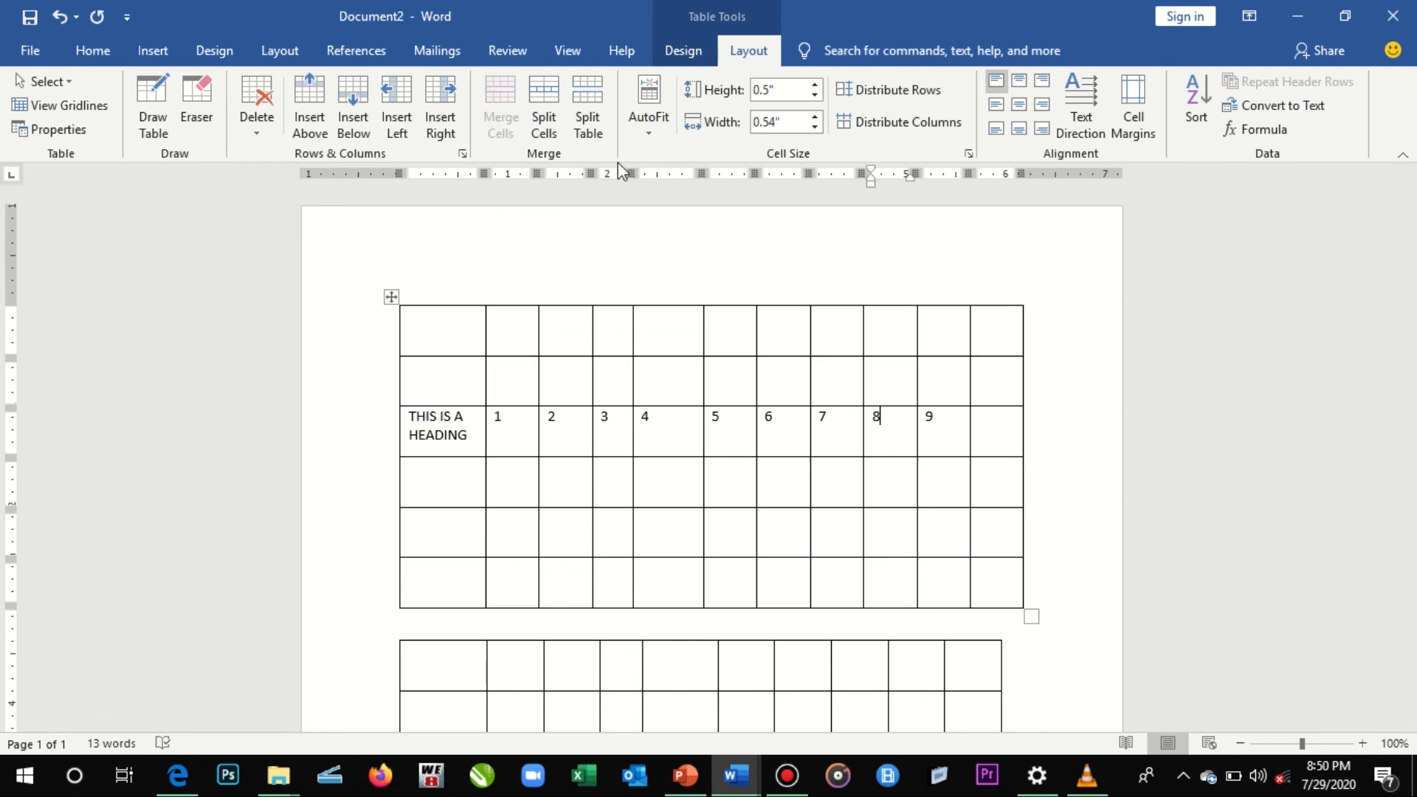
click(411, 97)
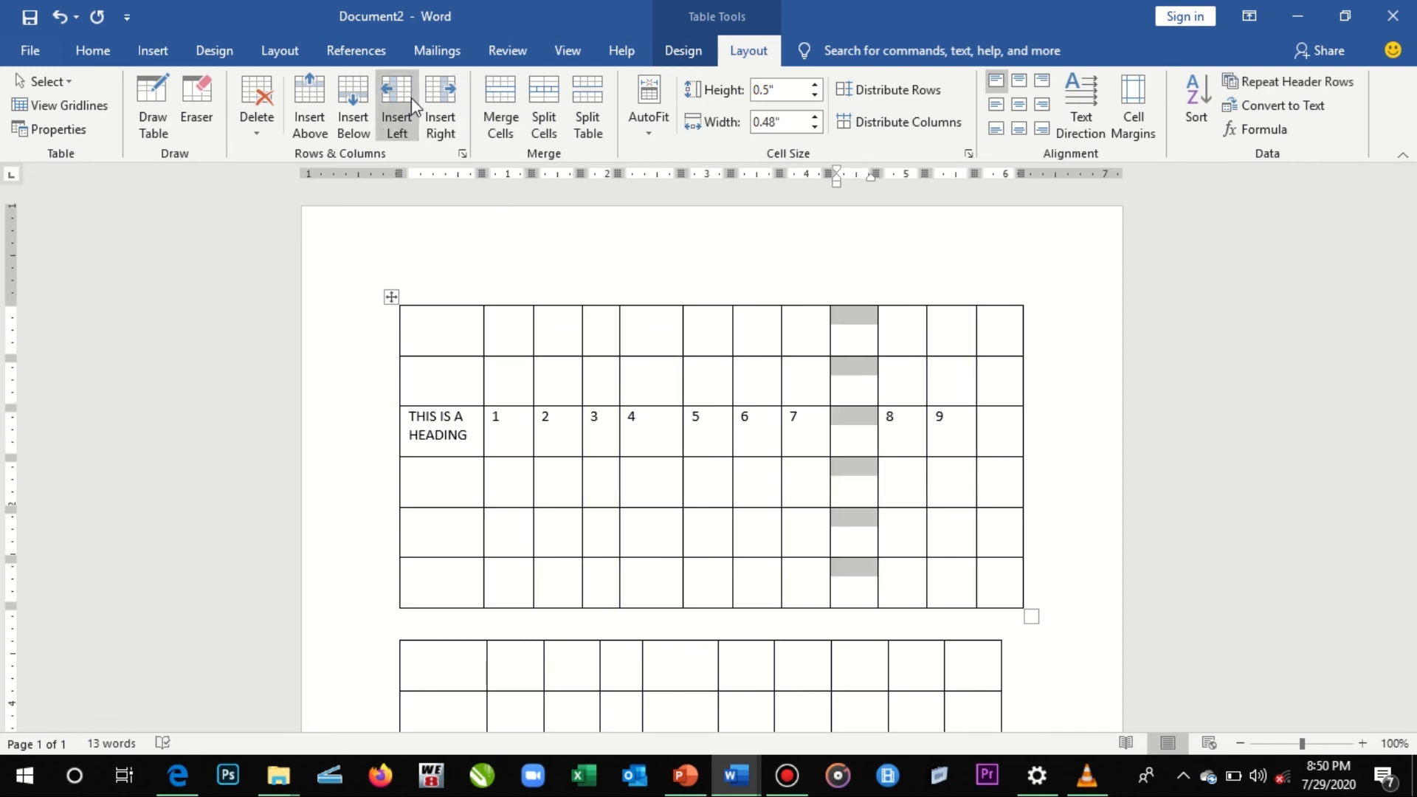
click(446, 139)
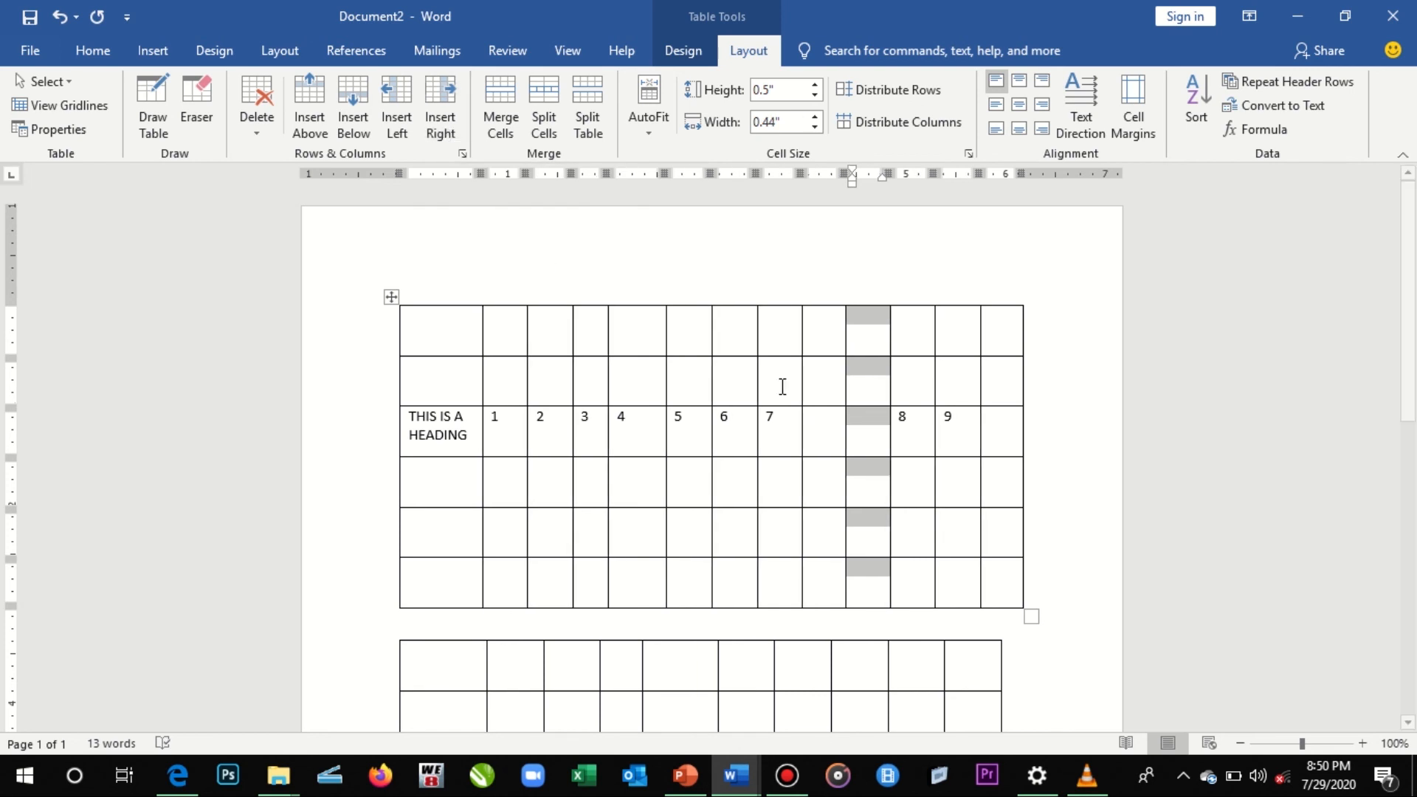
- Append two blank rows to the end of the upper table by advancing past its last cell
click(1001, 577)
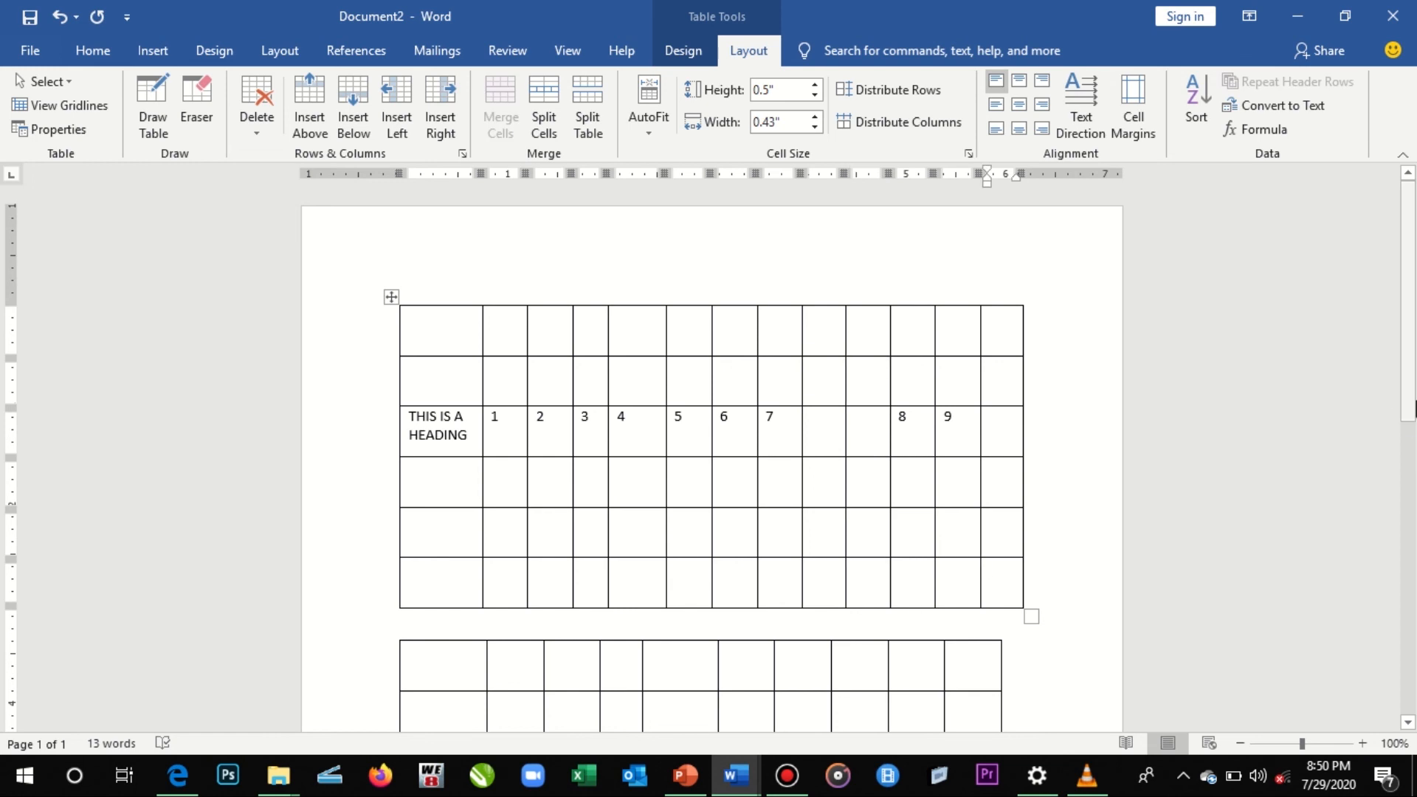
drag(1413, 417, 1412, 483)
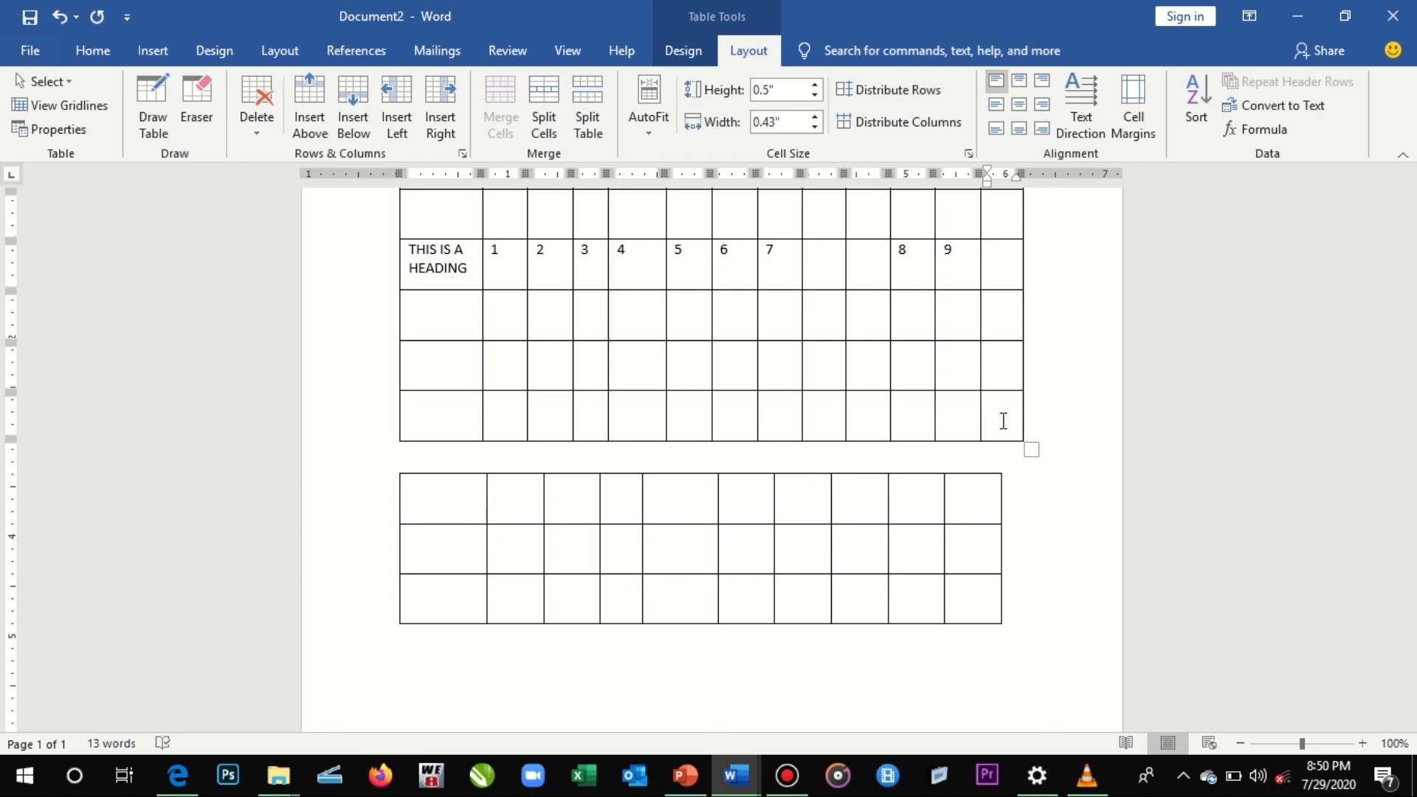
key(Tab)
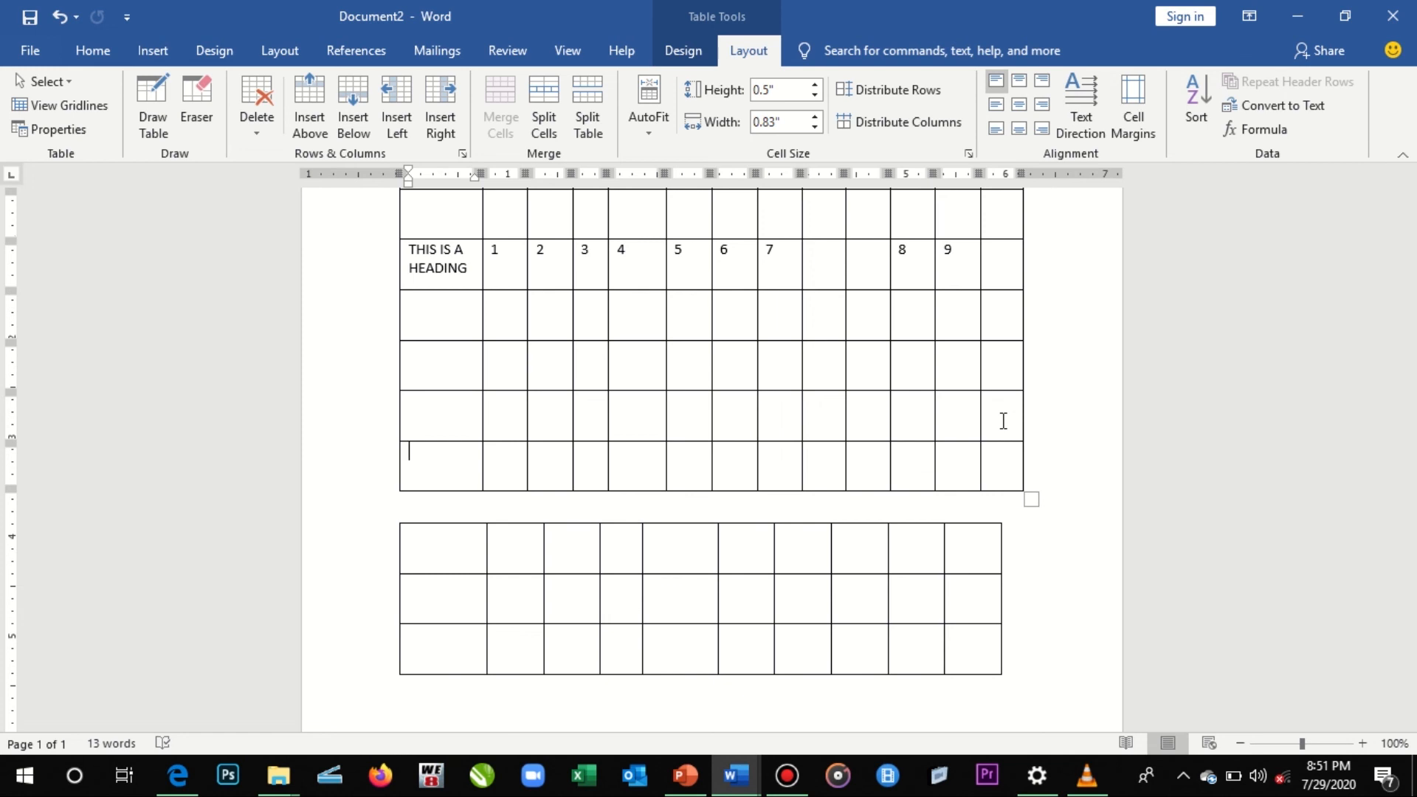
click(1005, 465)
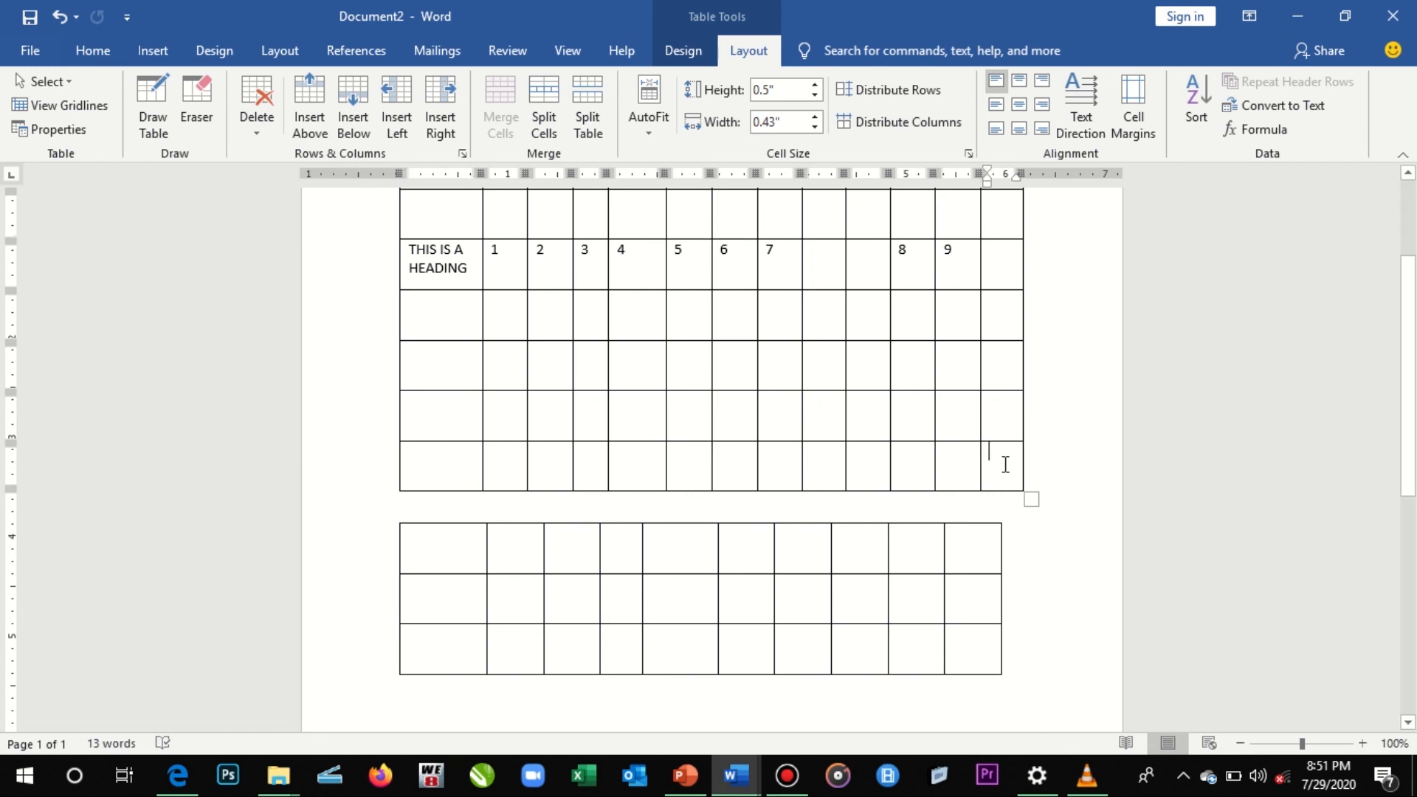
key(Tab)
- Append two more blank rows to the upper table by starting a new line from just outside the end of its last row
click(1014, 520)
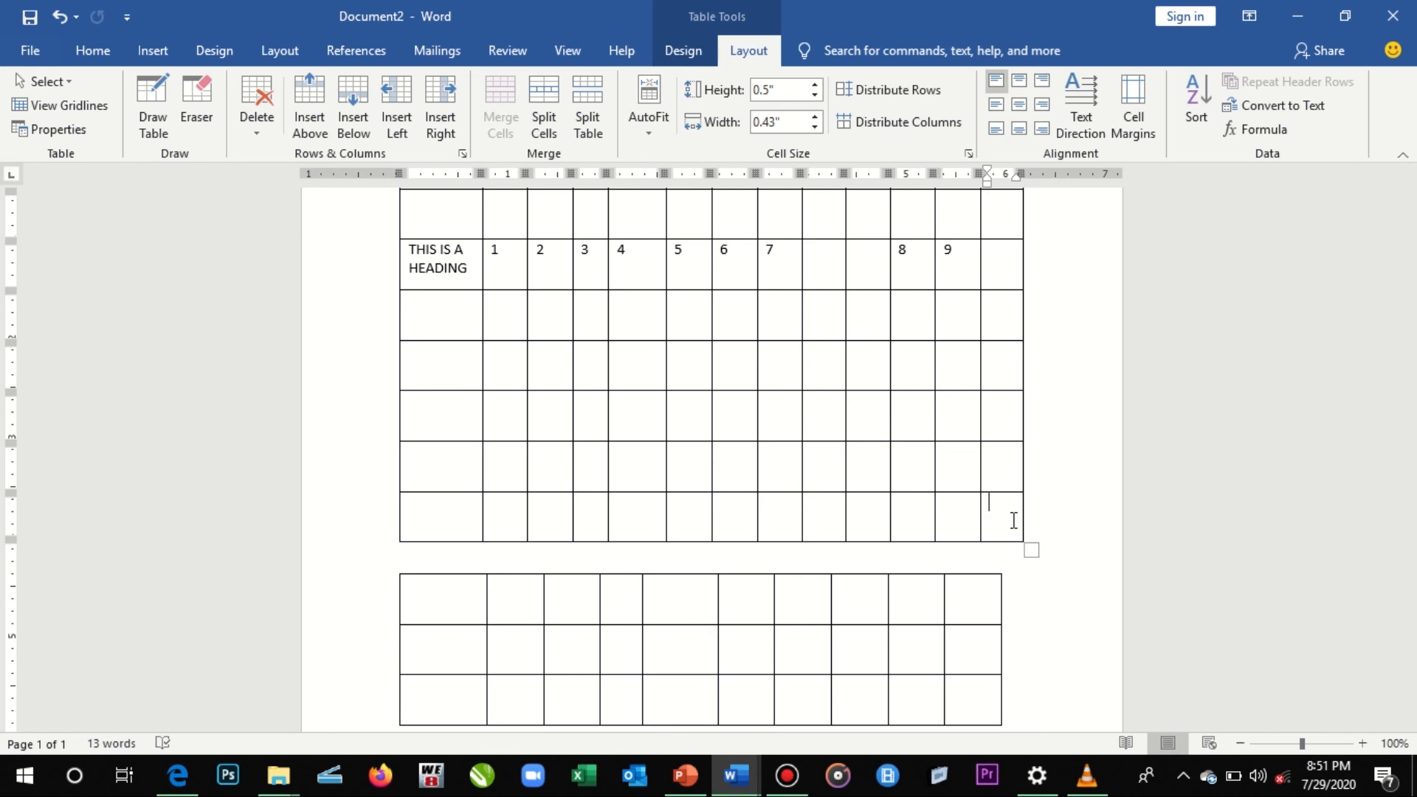
key(Right)
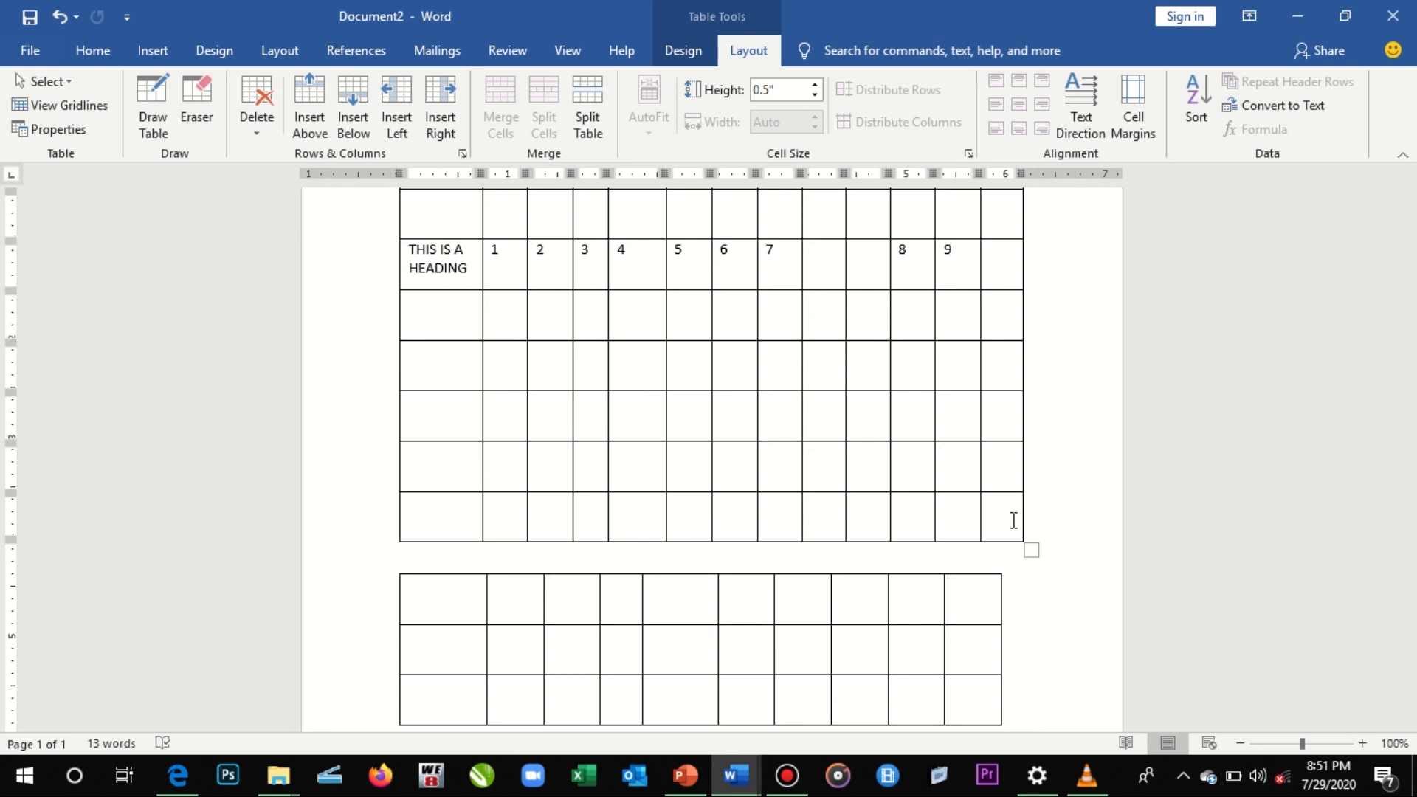
key(Return)
click(1014, 520)
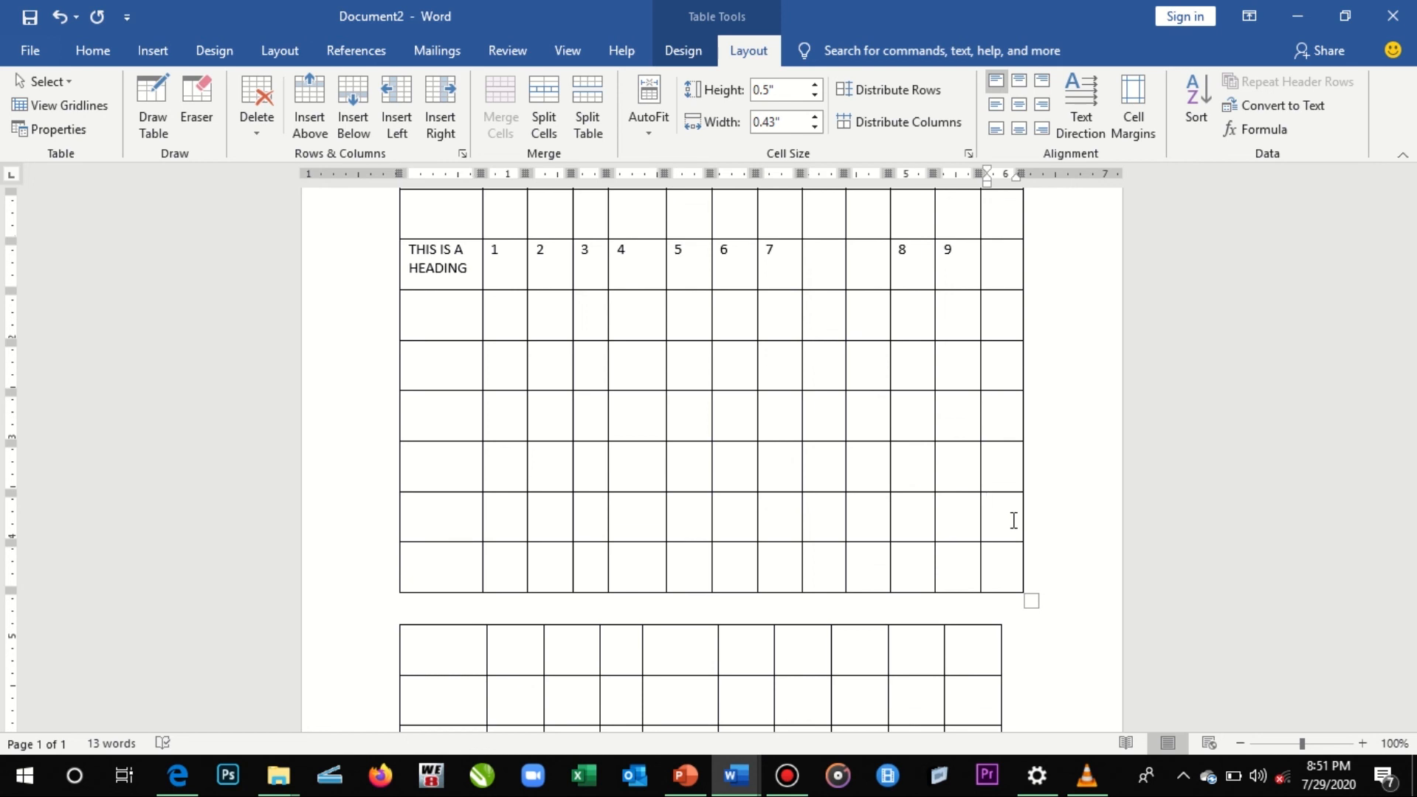
click(1001, 566)
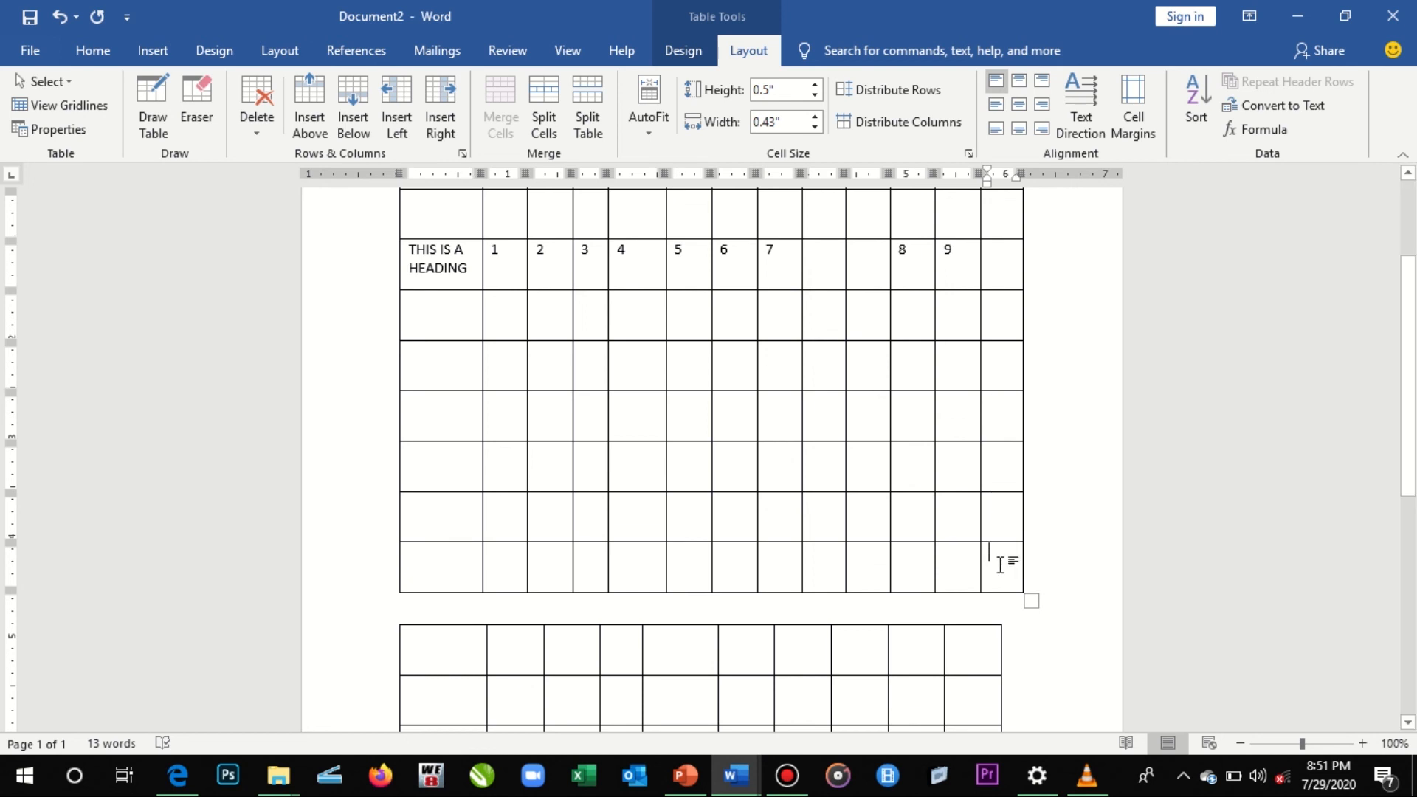
key(Right)
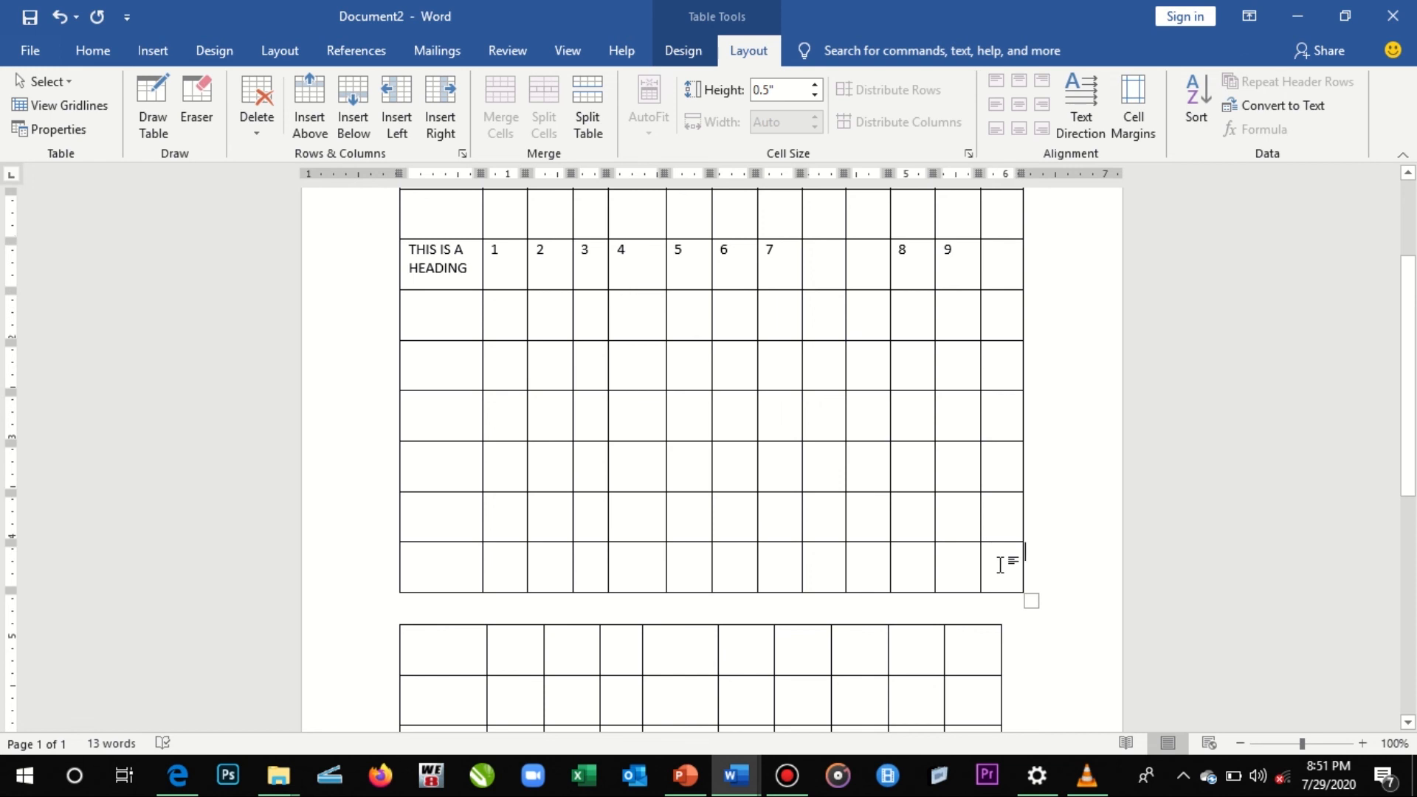
key(Return)
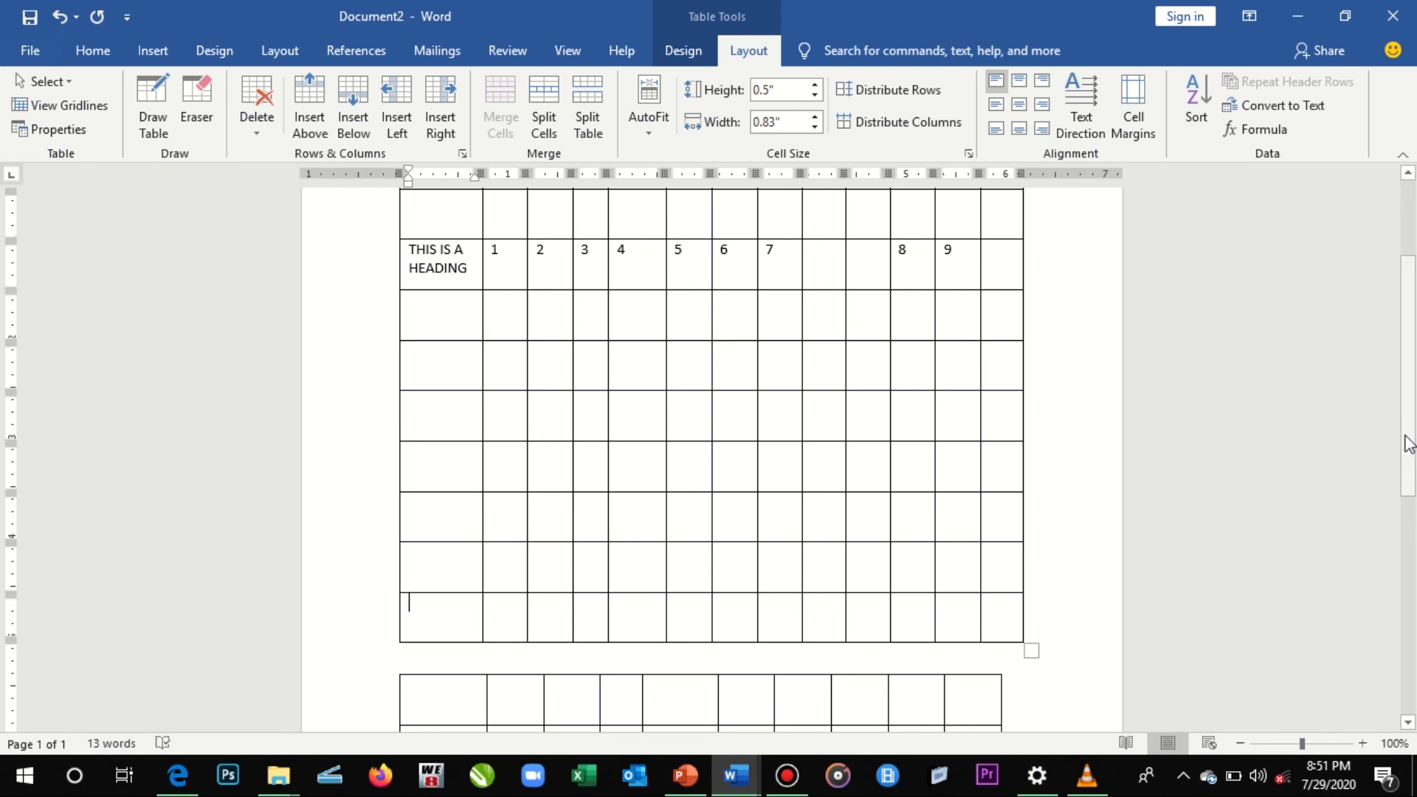
- Delete the upper table's row that contains THIS IS A HEADING and the numbers 1 to 9
drag(1408, 443, 1411, 359)
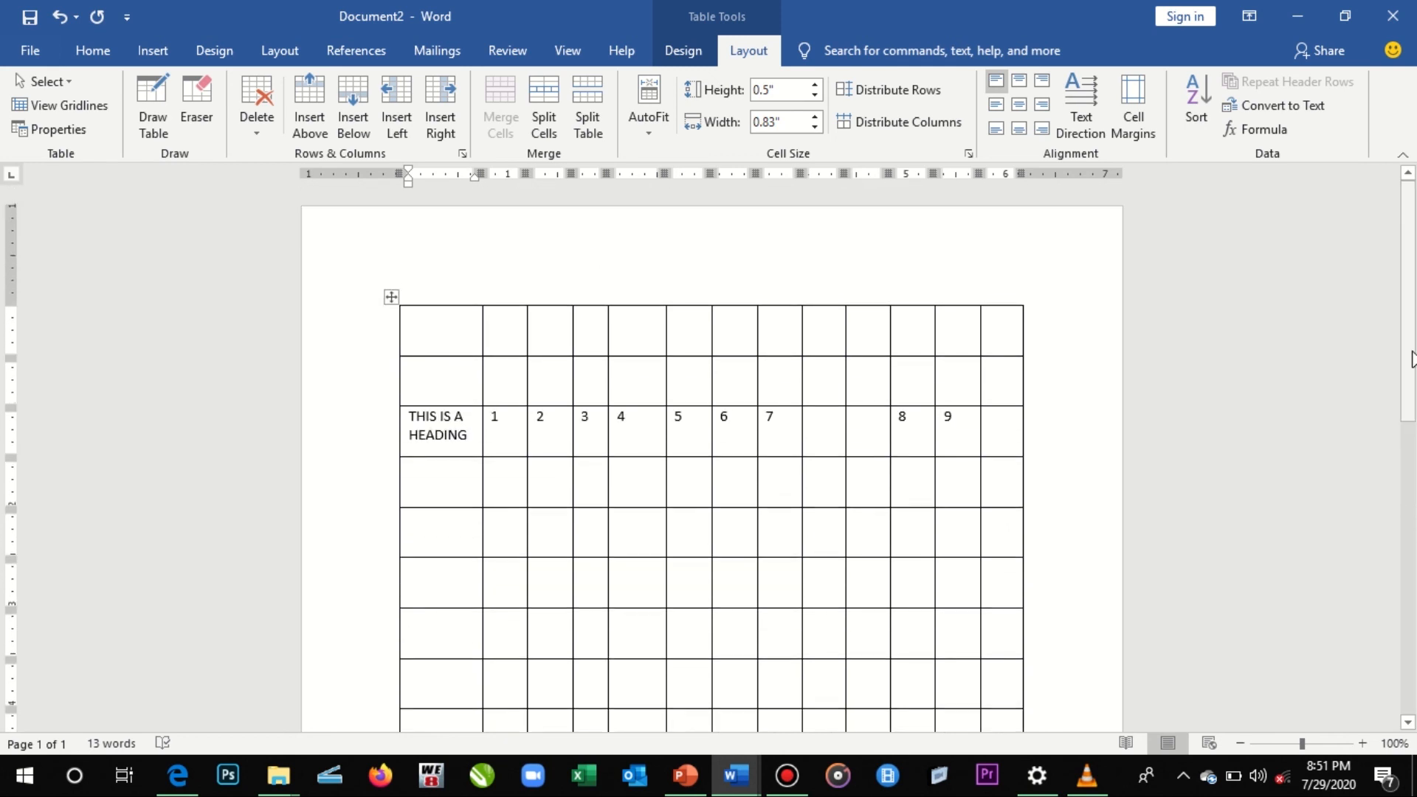
click(350, 441)
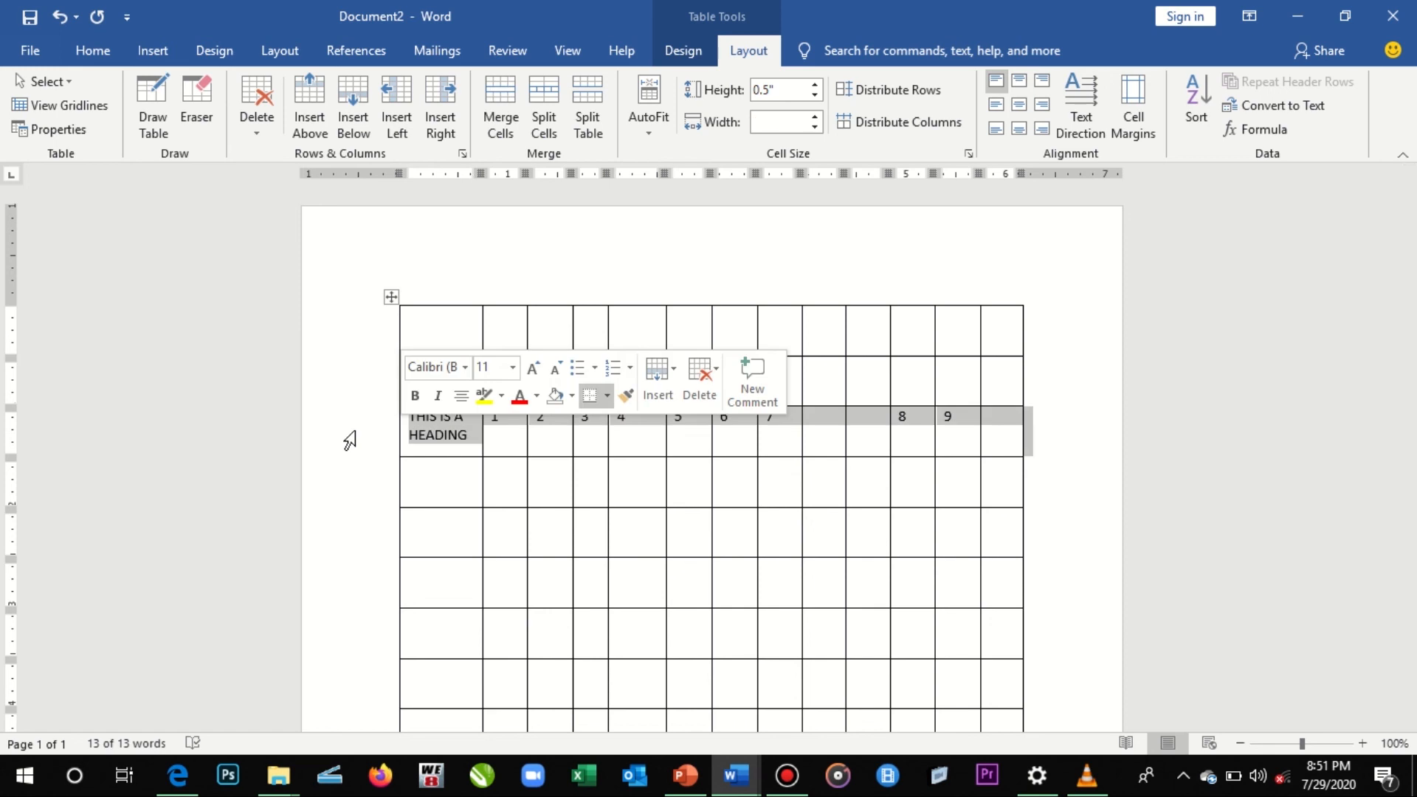
click(248, 117)
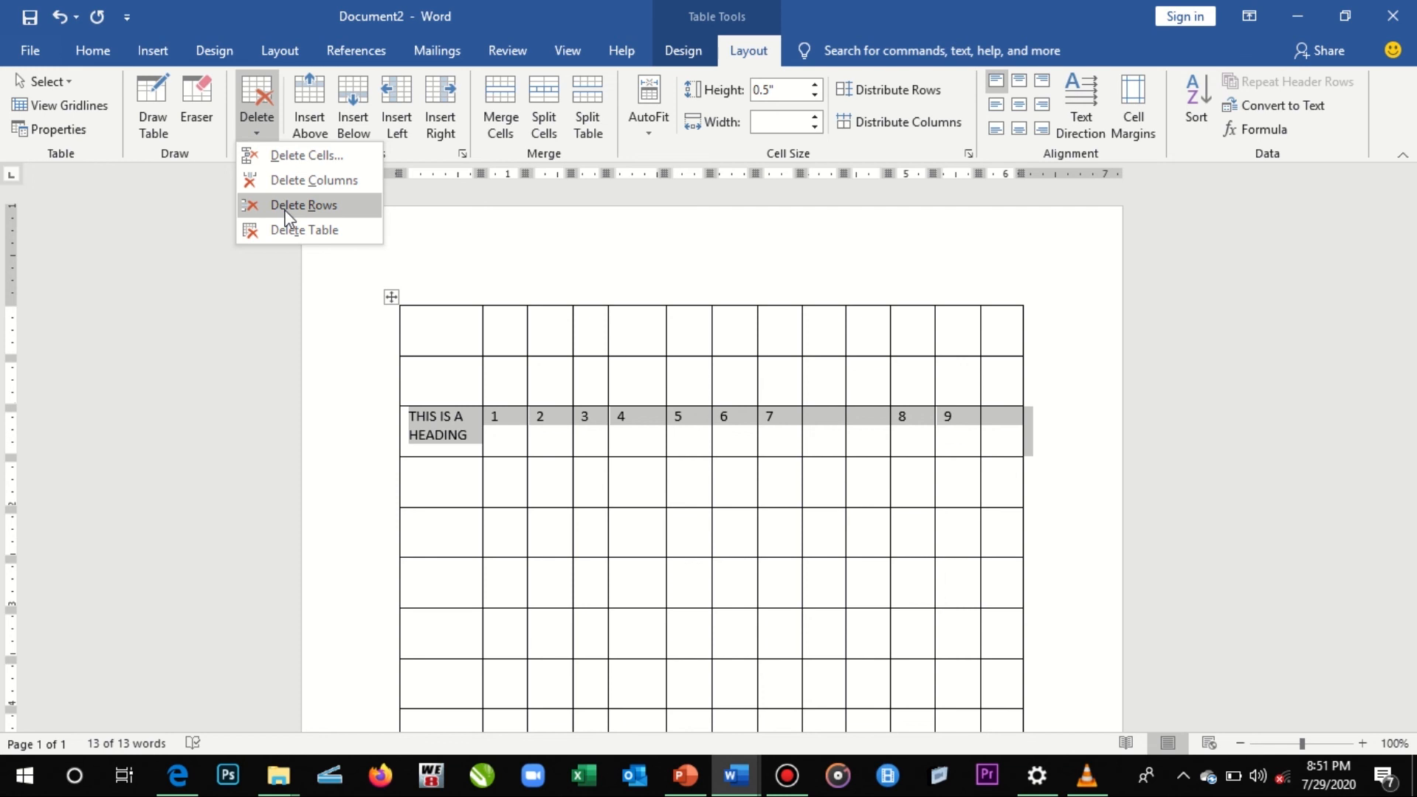
click(323, 207)
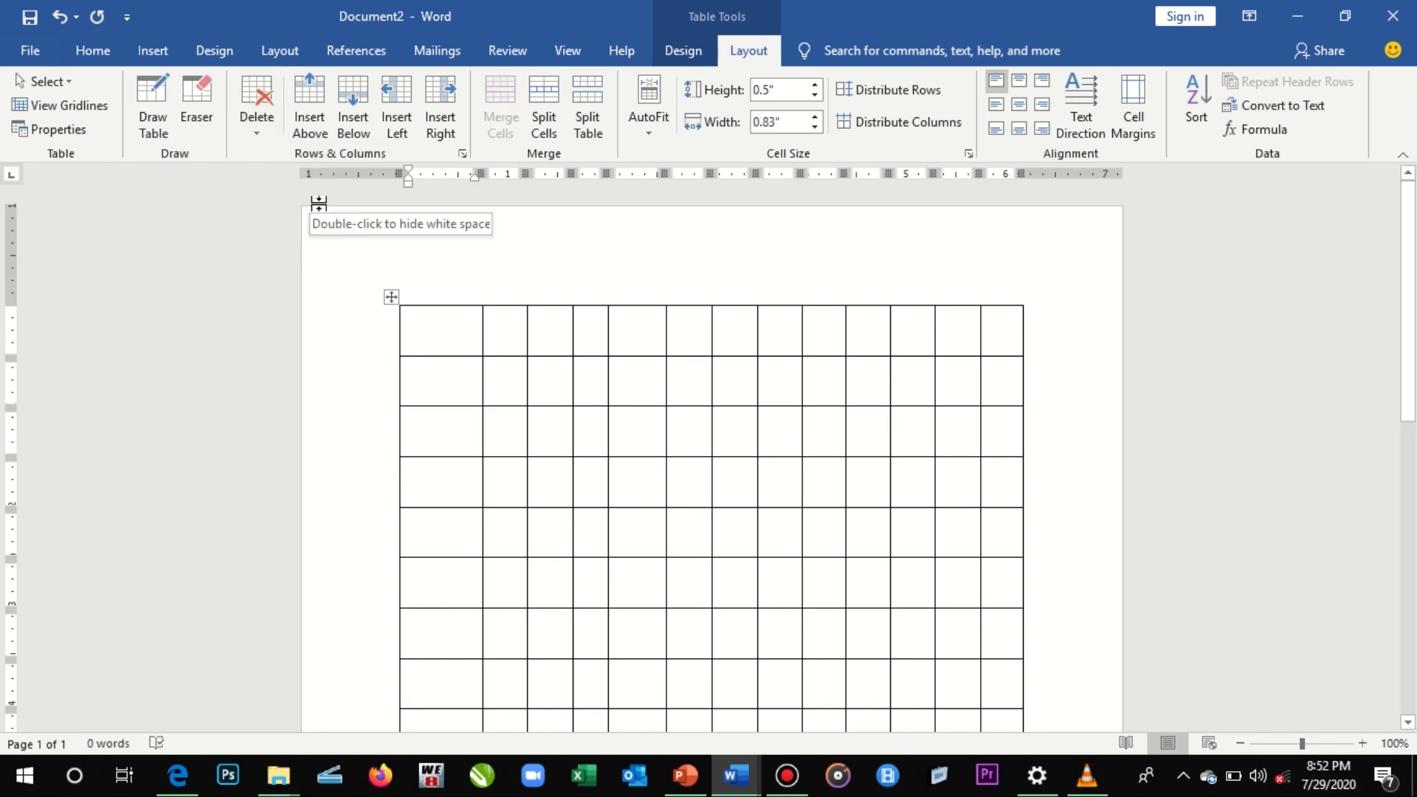
- Try deleting the columns spanned by the upper table's entire third row, and undo the deletion
click(332, 421)
click(256, 111)
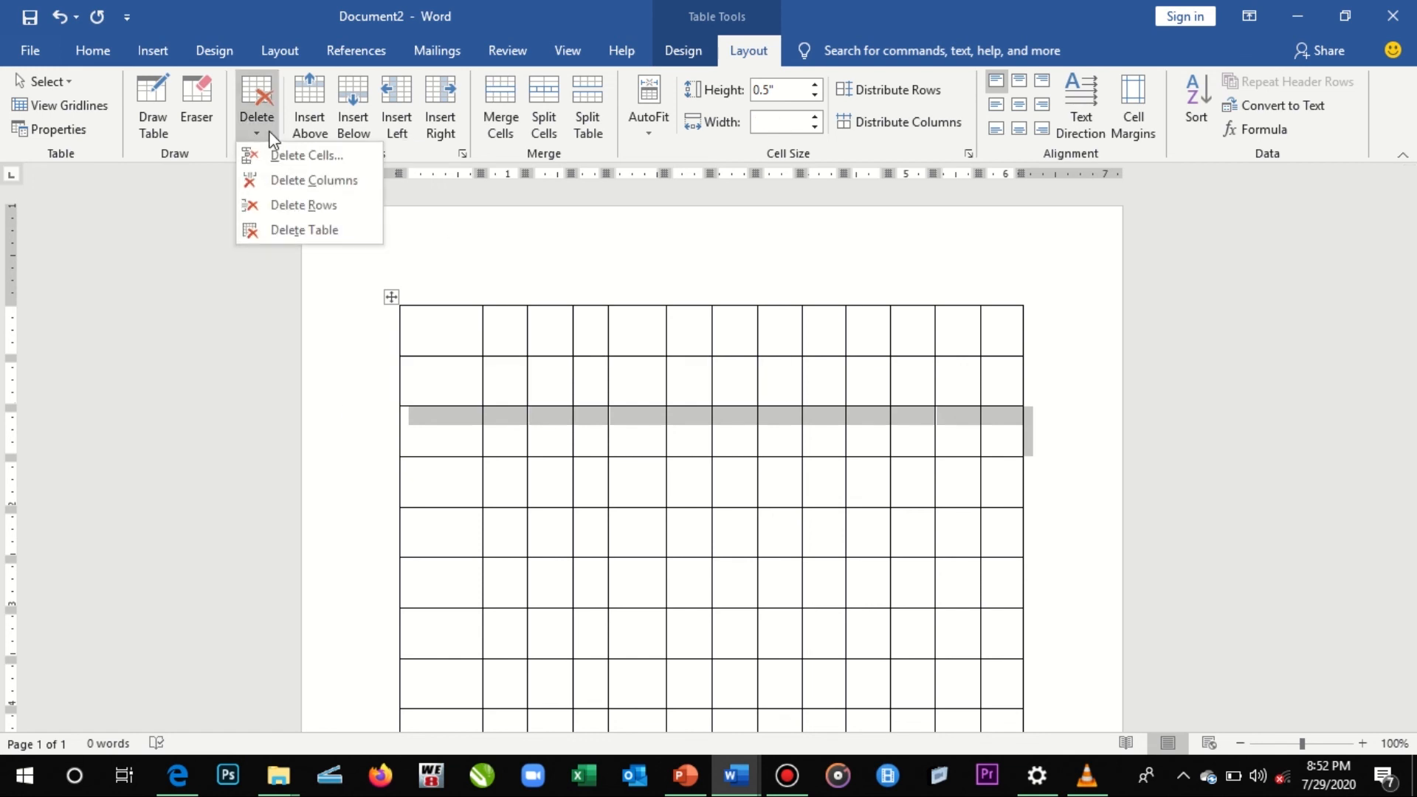
click(287, 181)
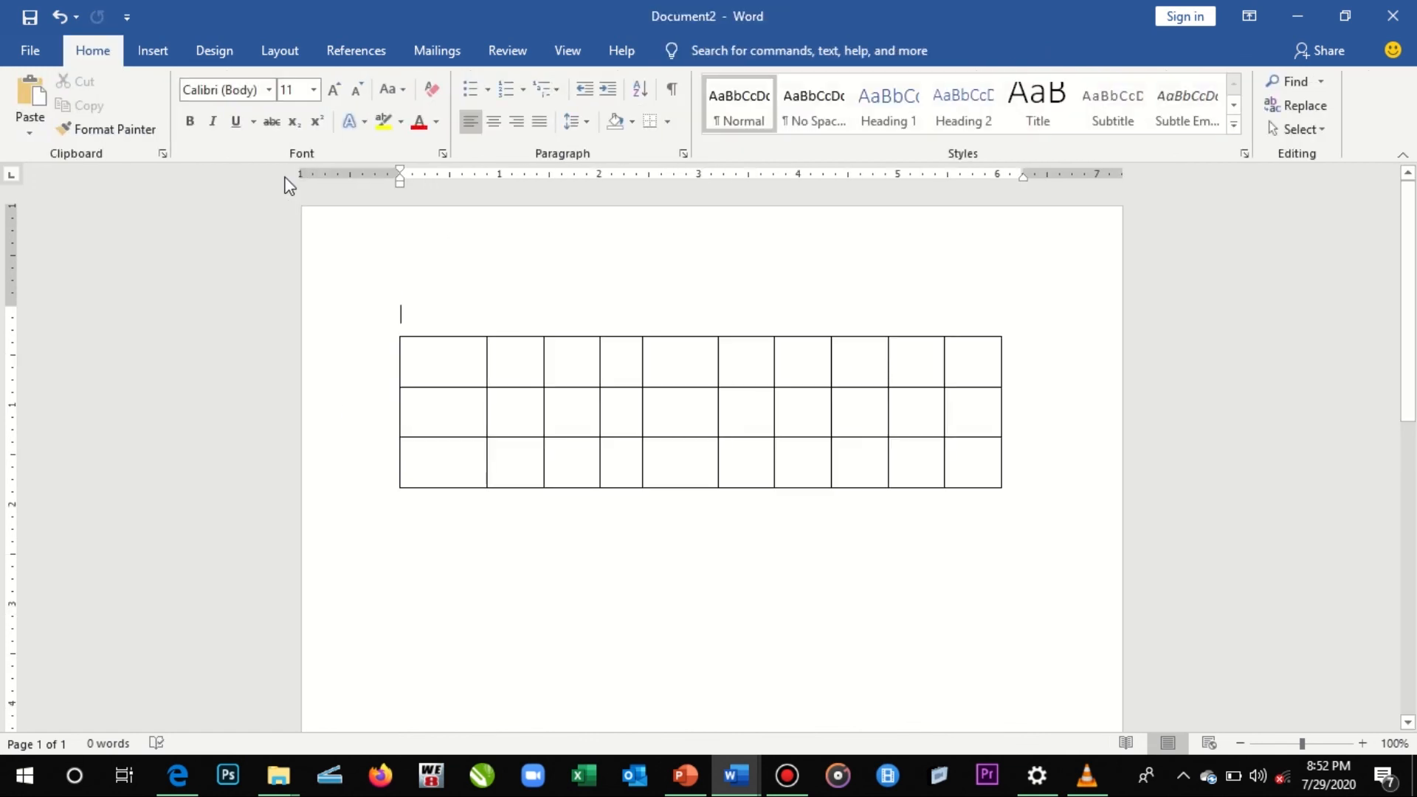
key(ctrl+z)
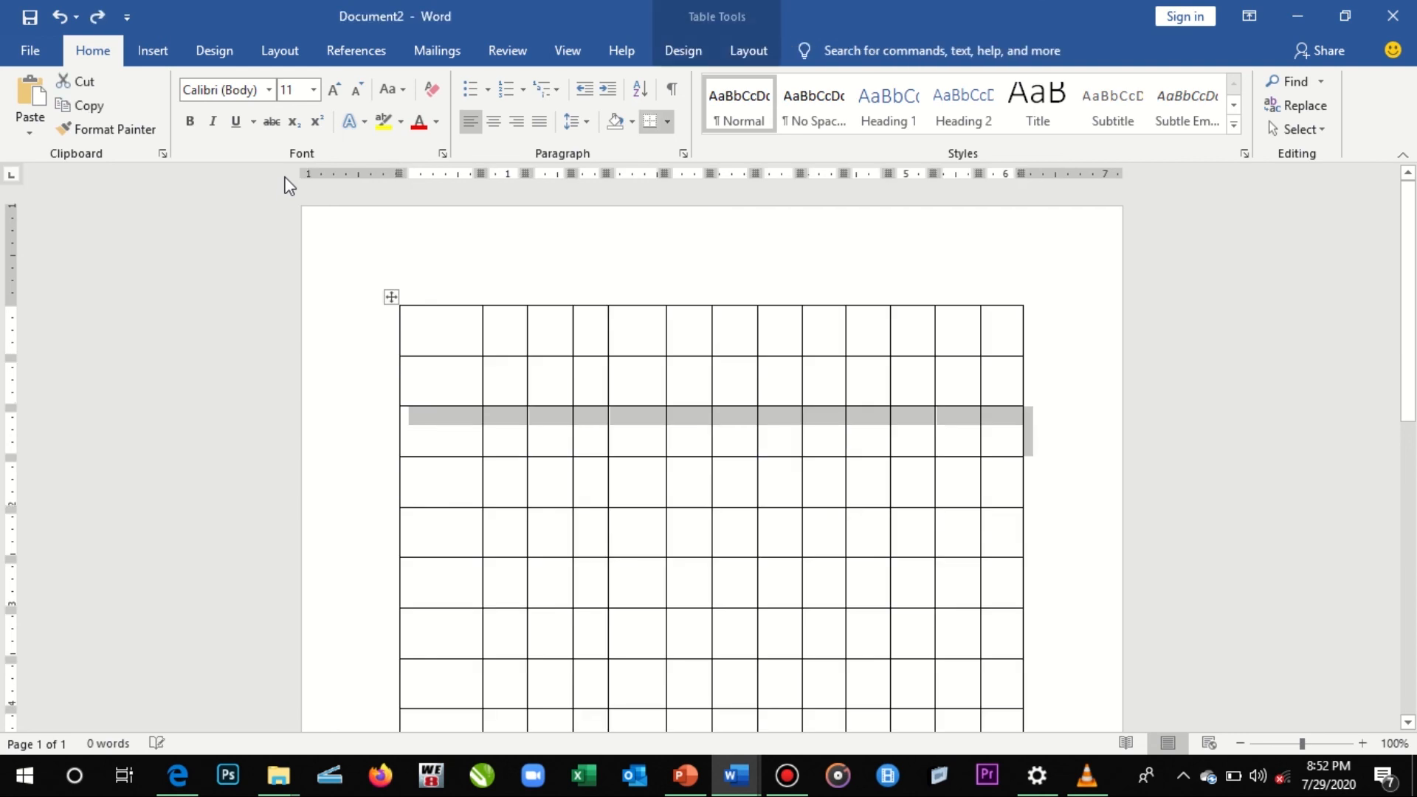
- Delete the upper table's selected third row
click(741, 48)
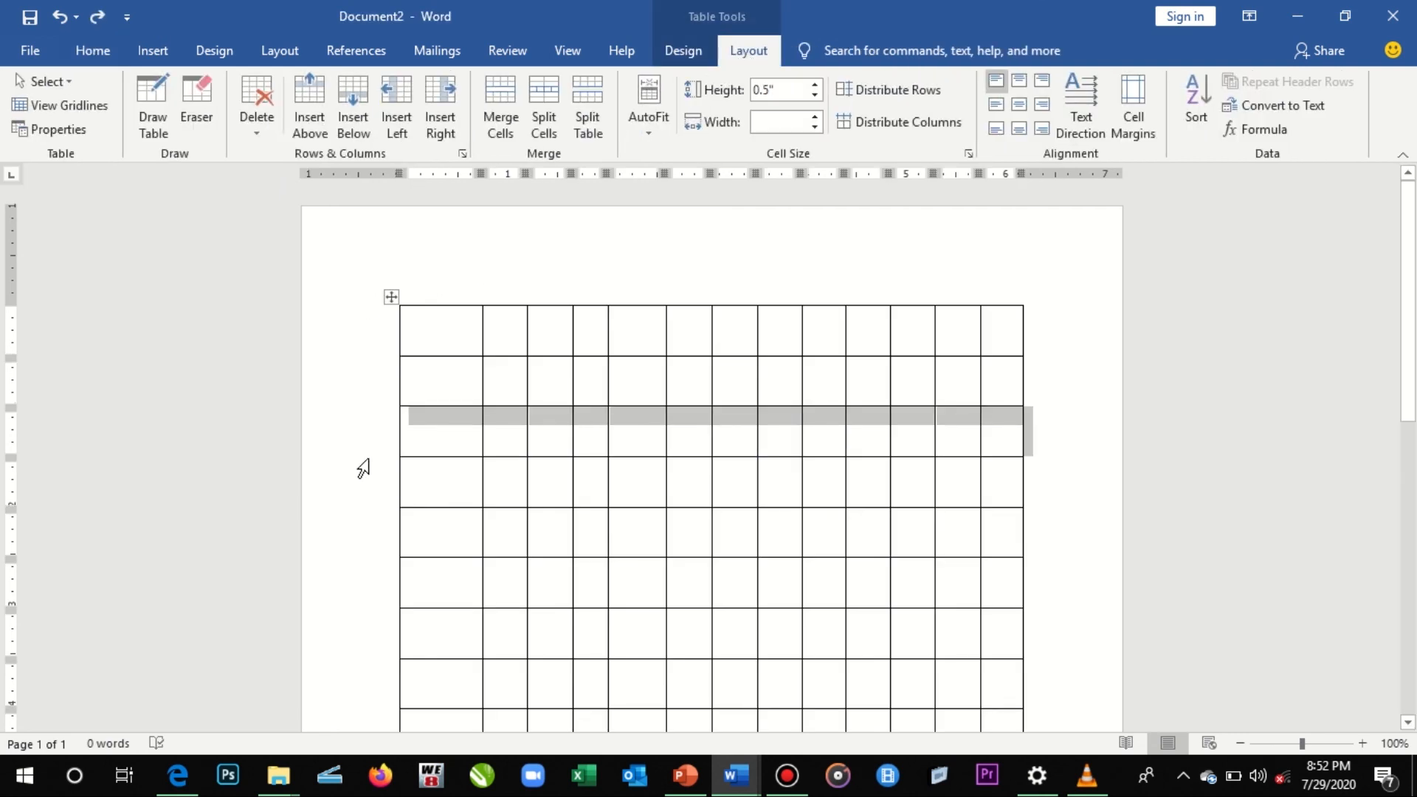
click(267, 117)
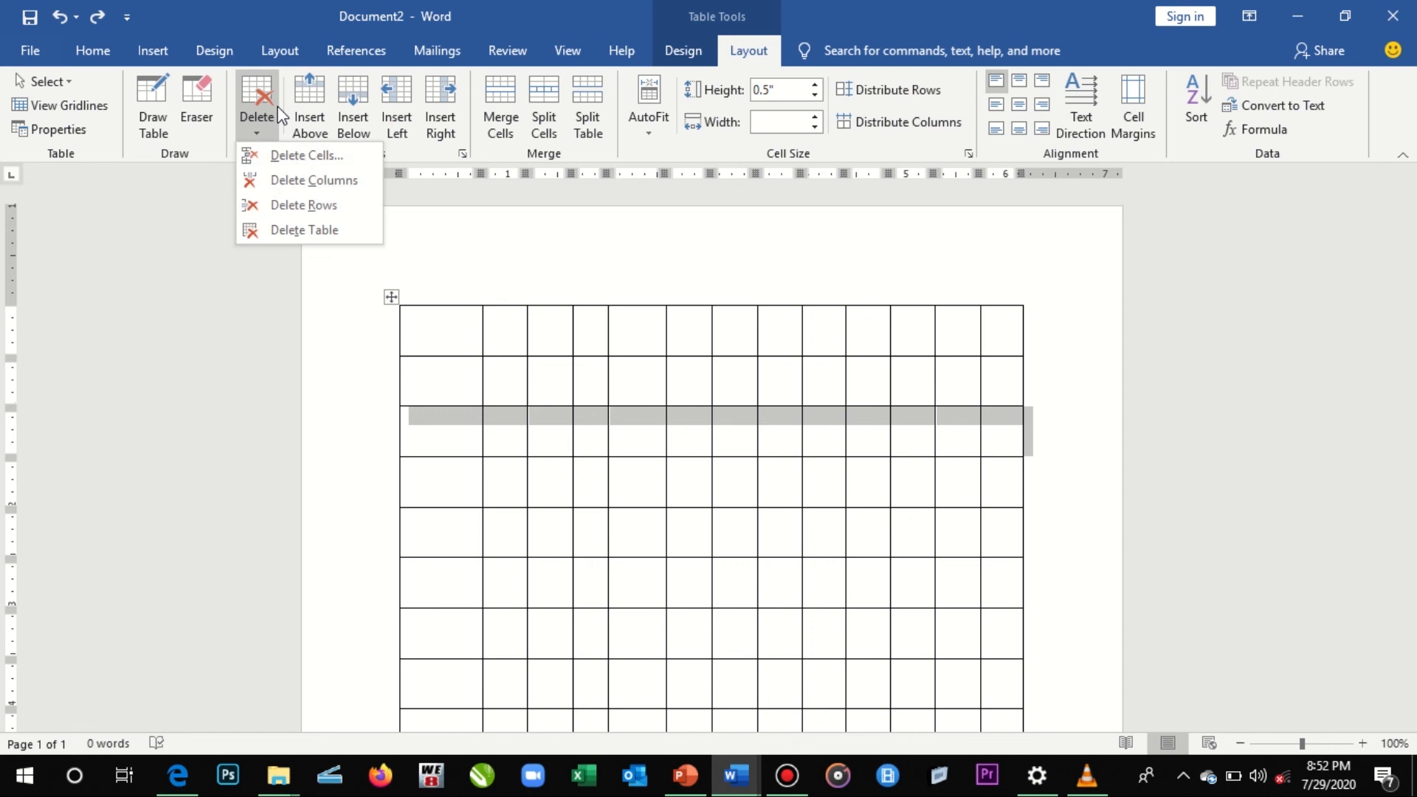
click(295, 211)
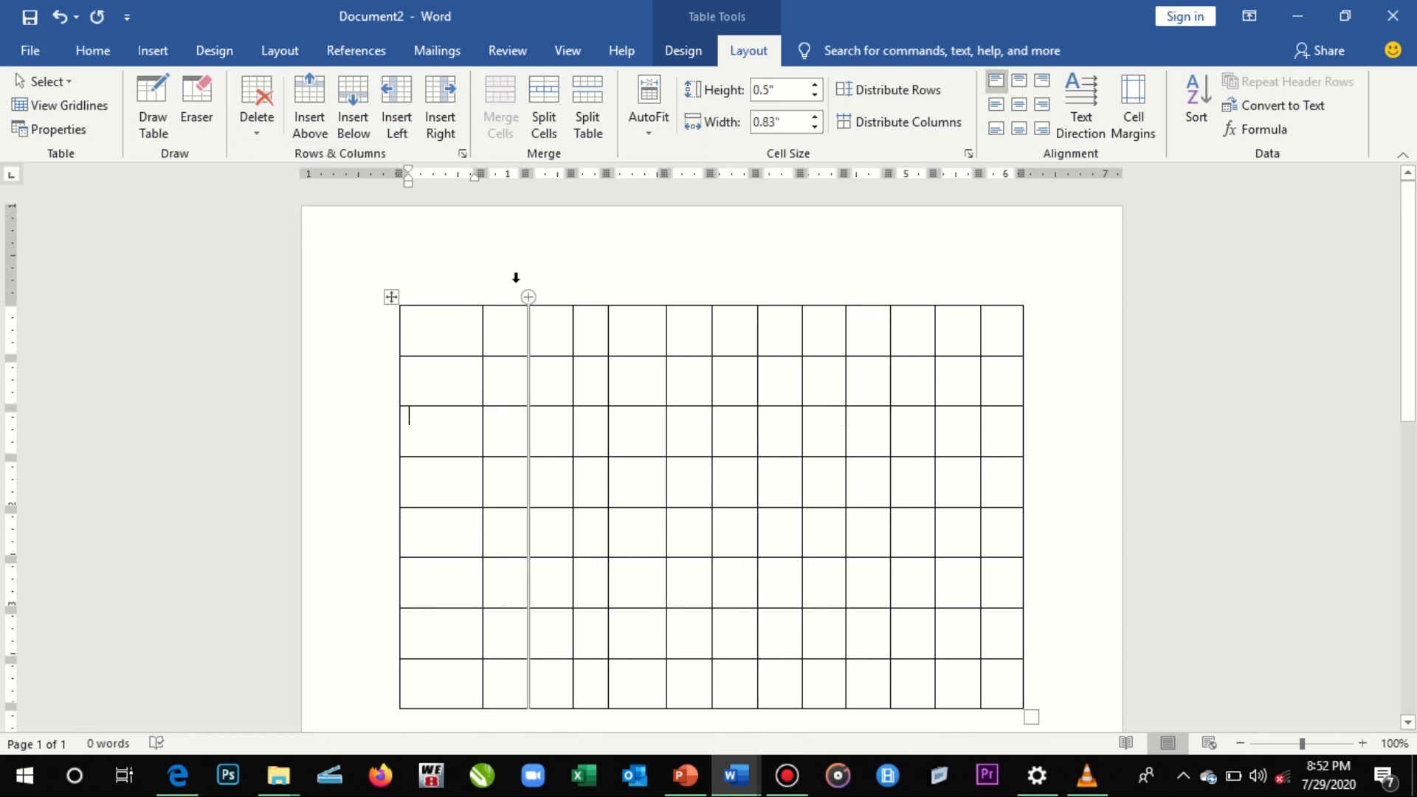
- Try deleting the upper table's second to seventh columns, and undo the deletion
drag(506, 310, 737, 311)
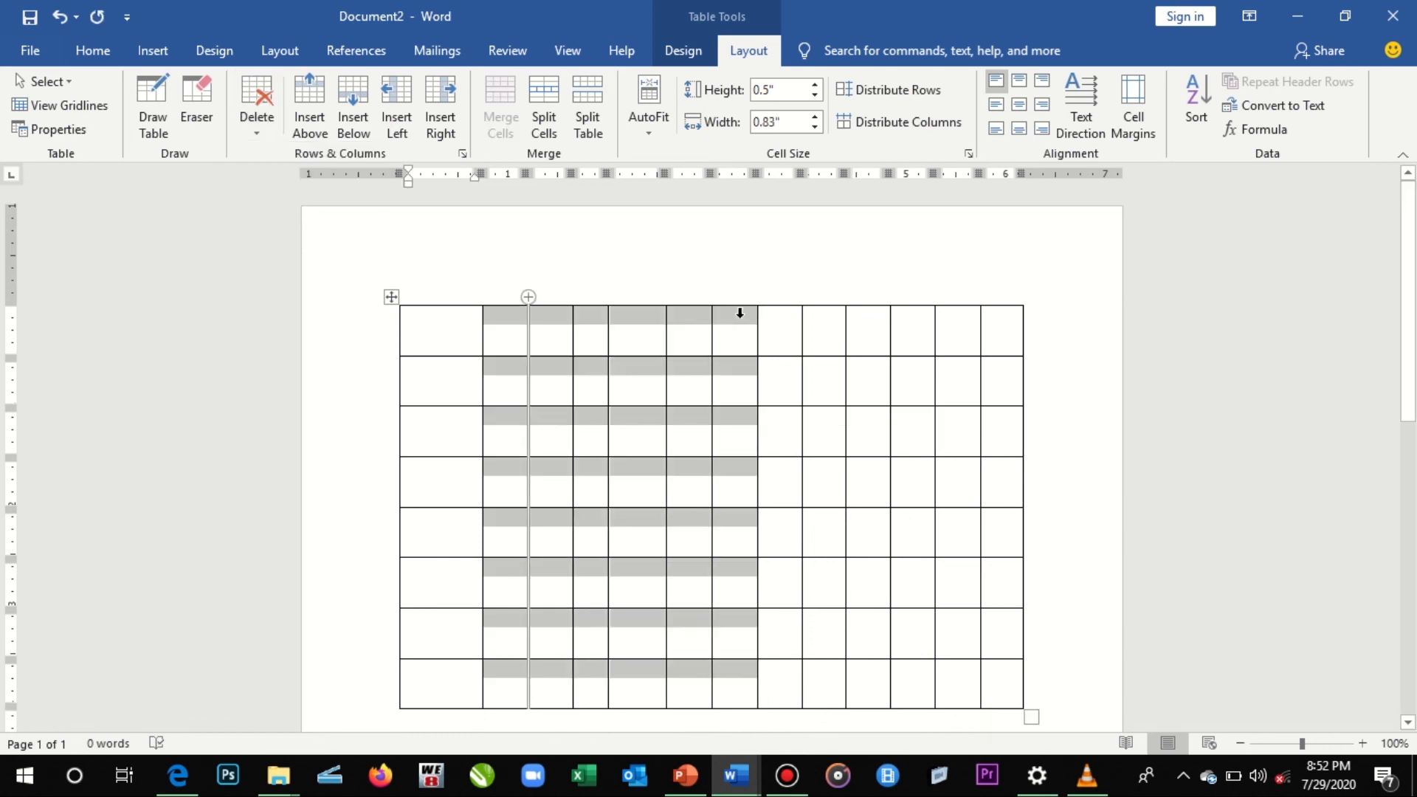
click(276, 105)
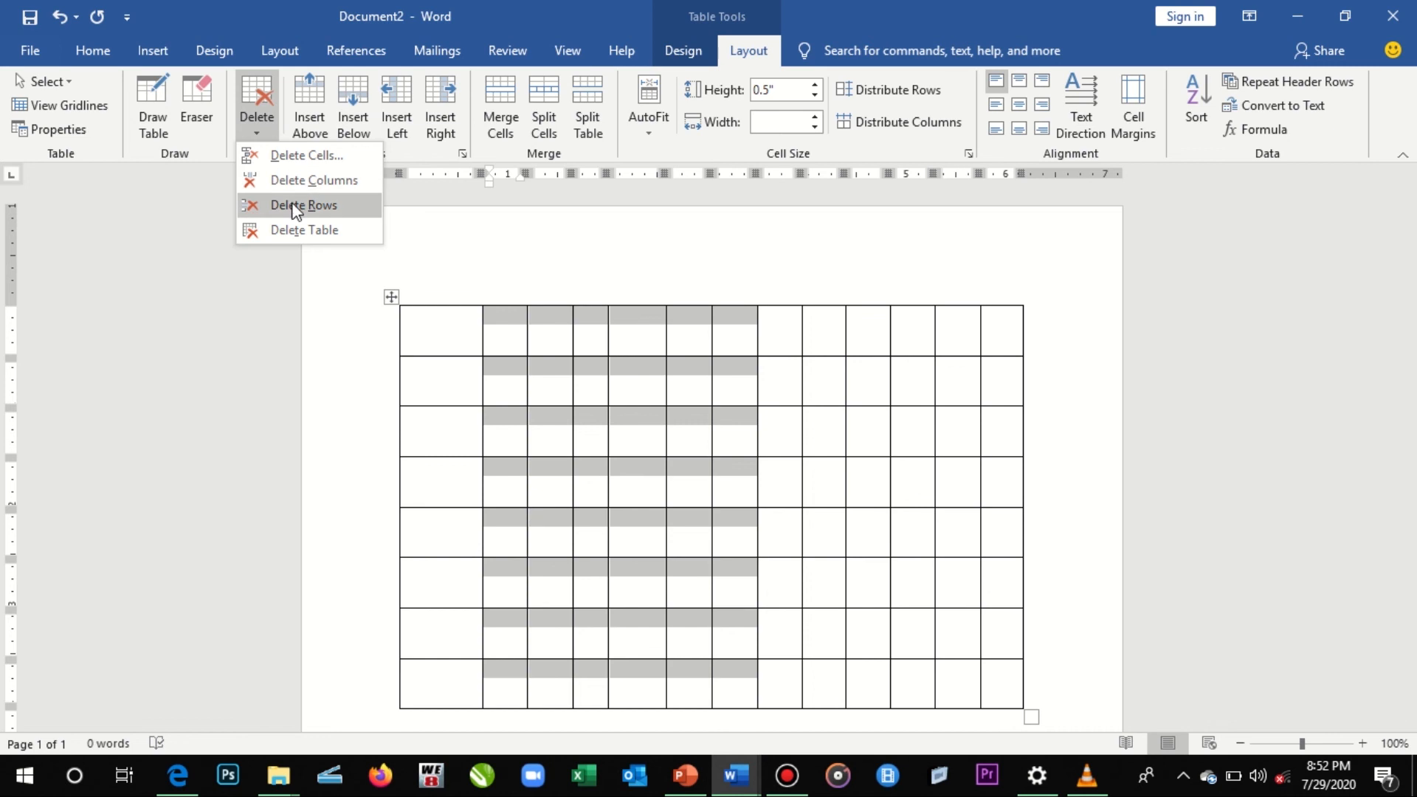
click(316, 179)
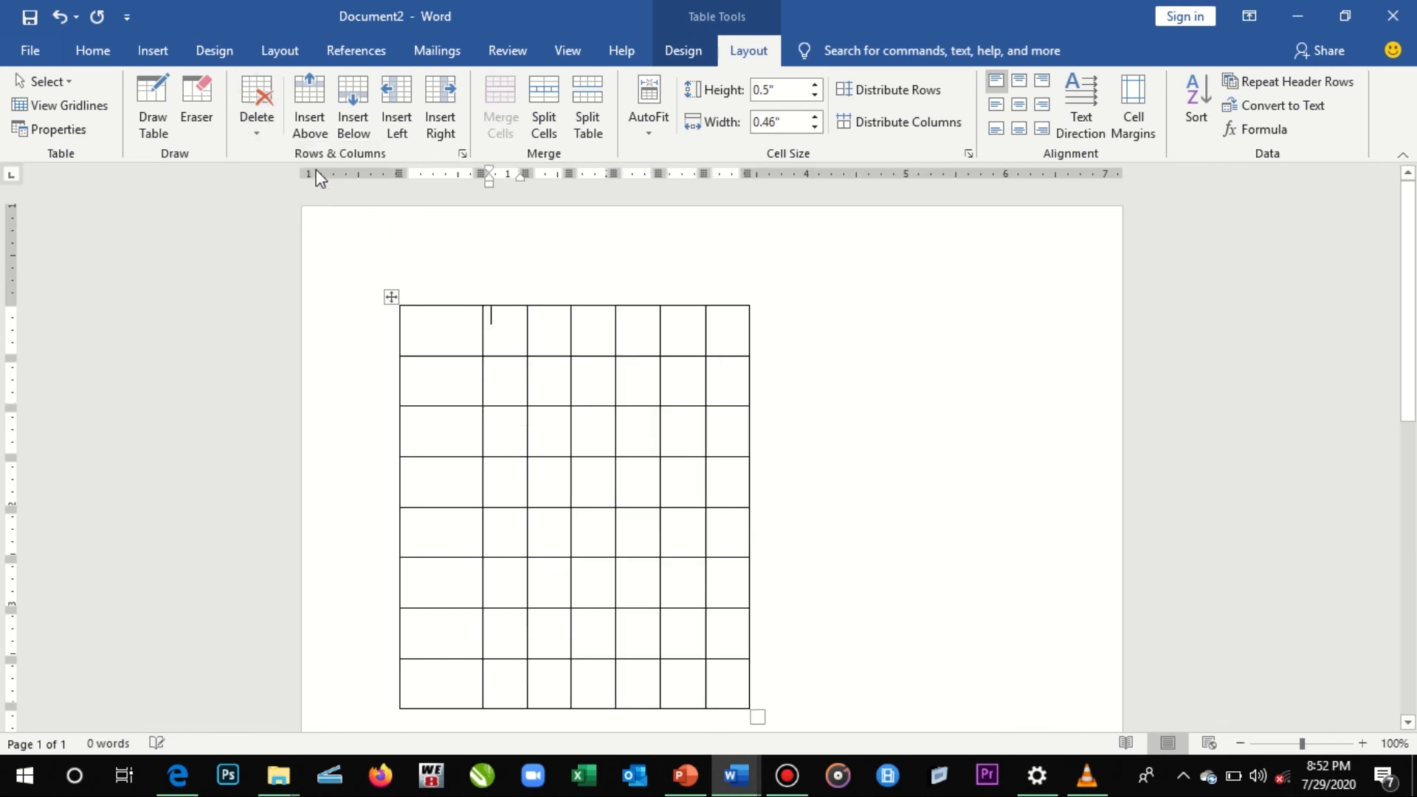
key(ctrl+z)
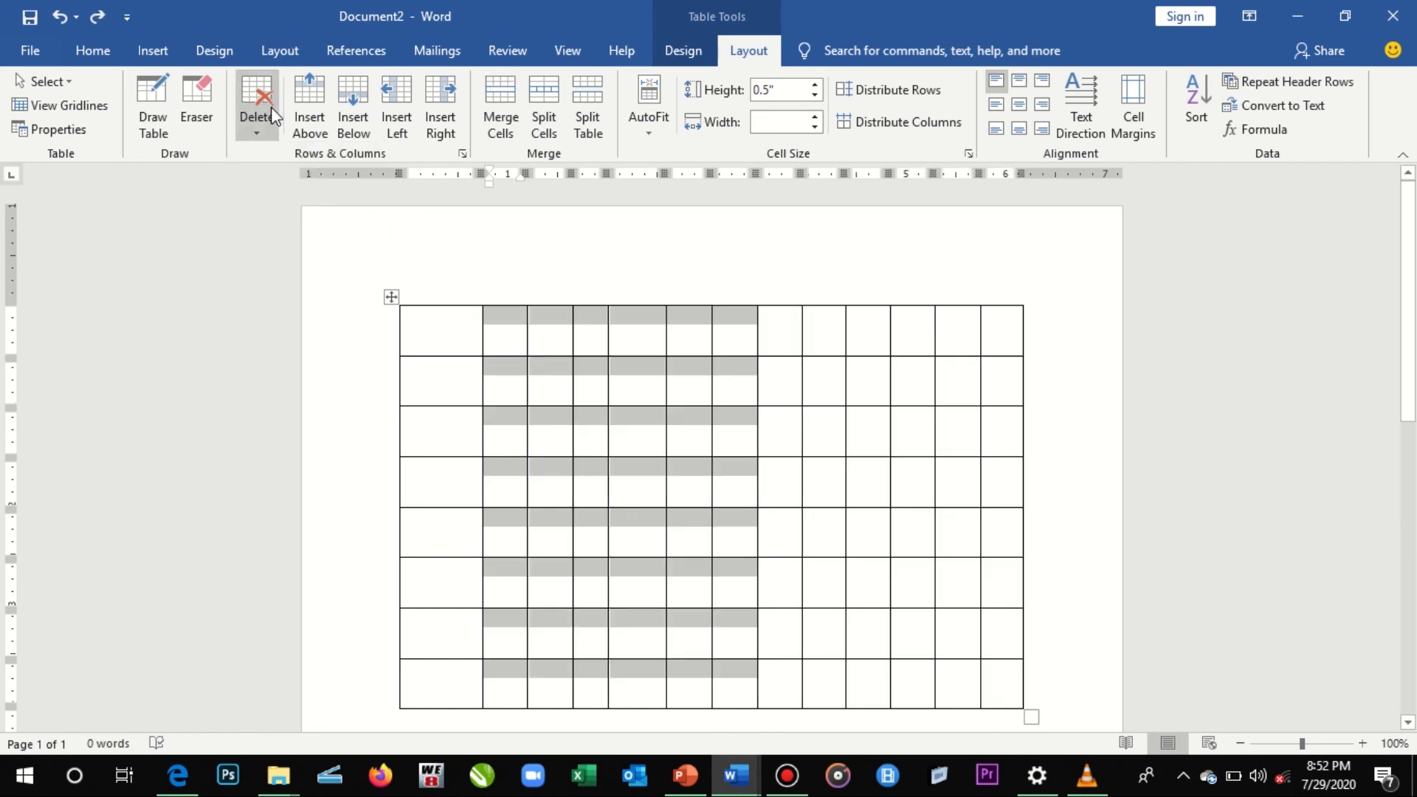
- Try deleting all rows spanned by the selected second to seventh columns, and undo the deletion
click(272, 108)
click(308, 205)
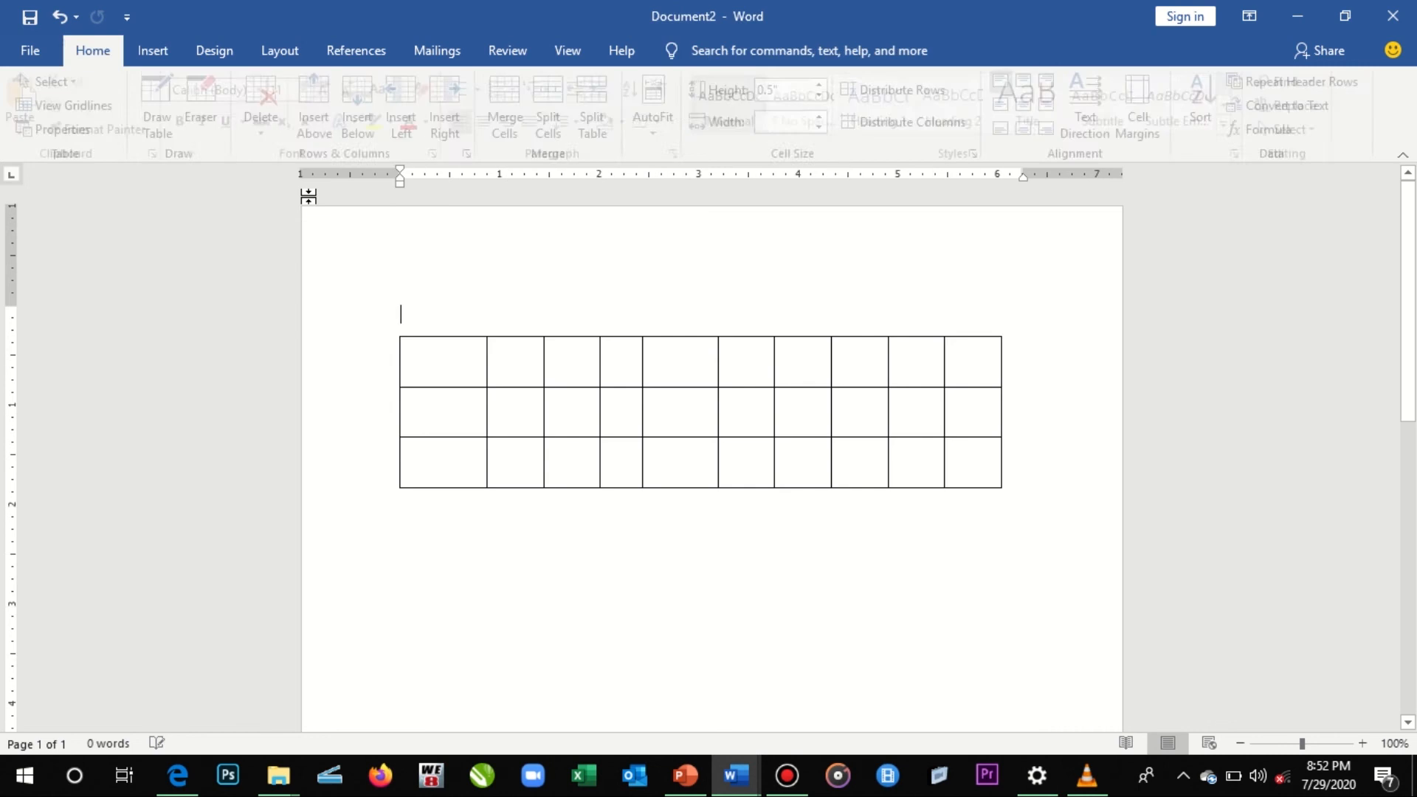
key(ctrl+z)
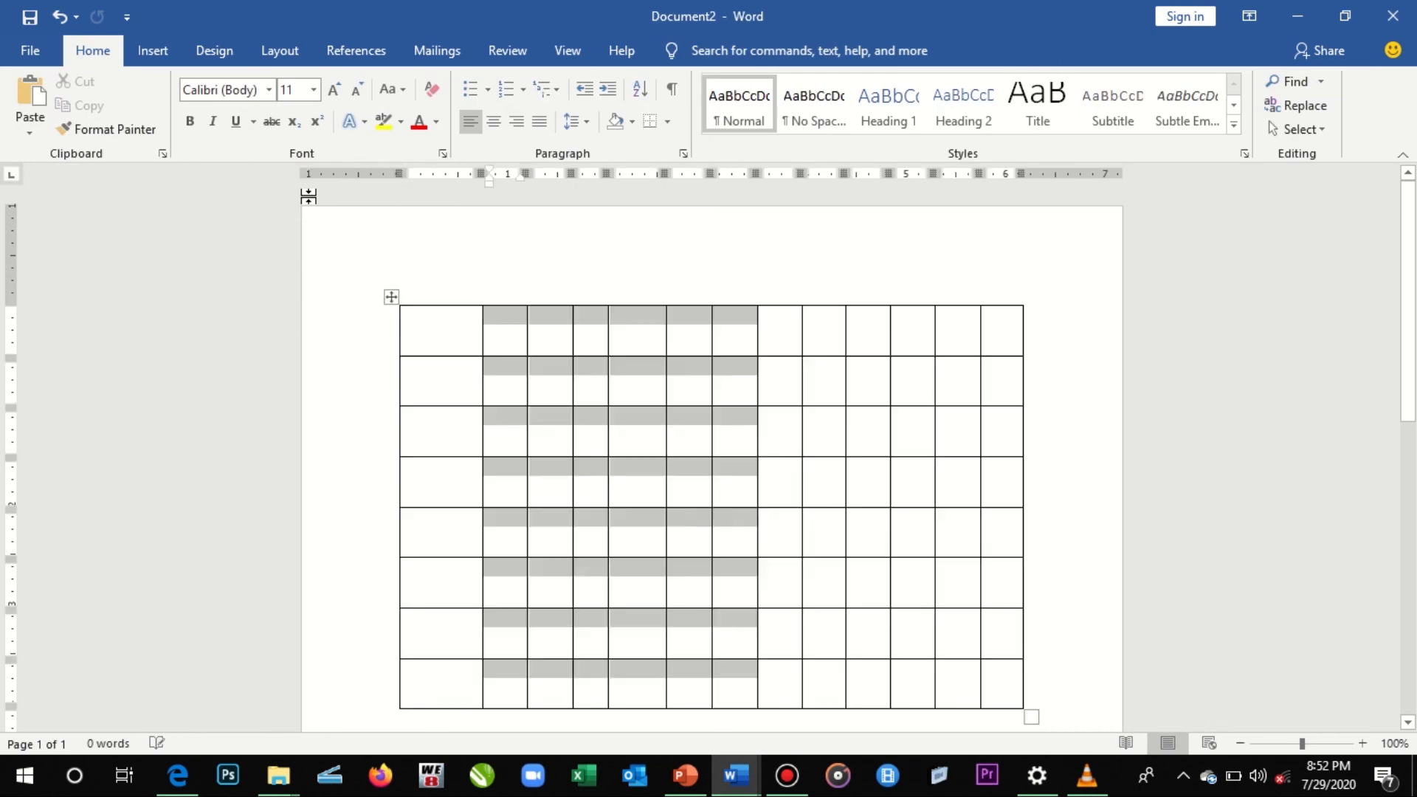
- Select the entire upper table, try deleting it as a whole table, and undo the deletion
click(391, 298)
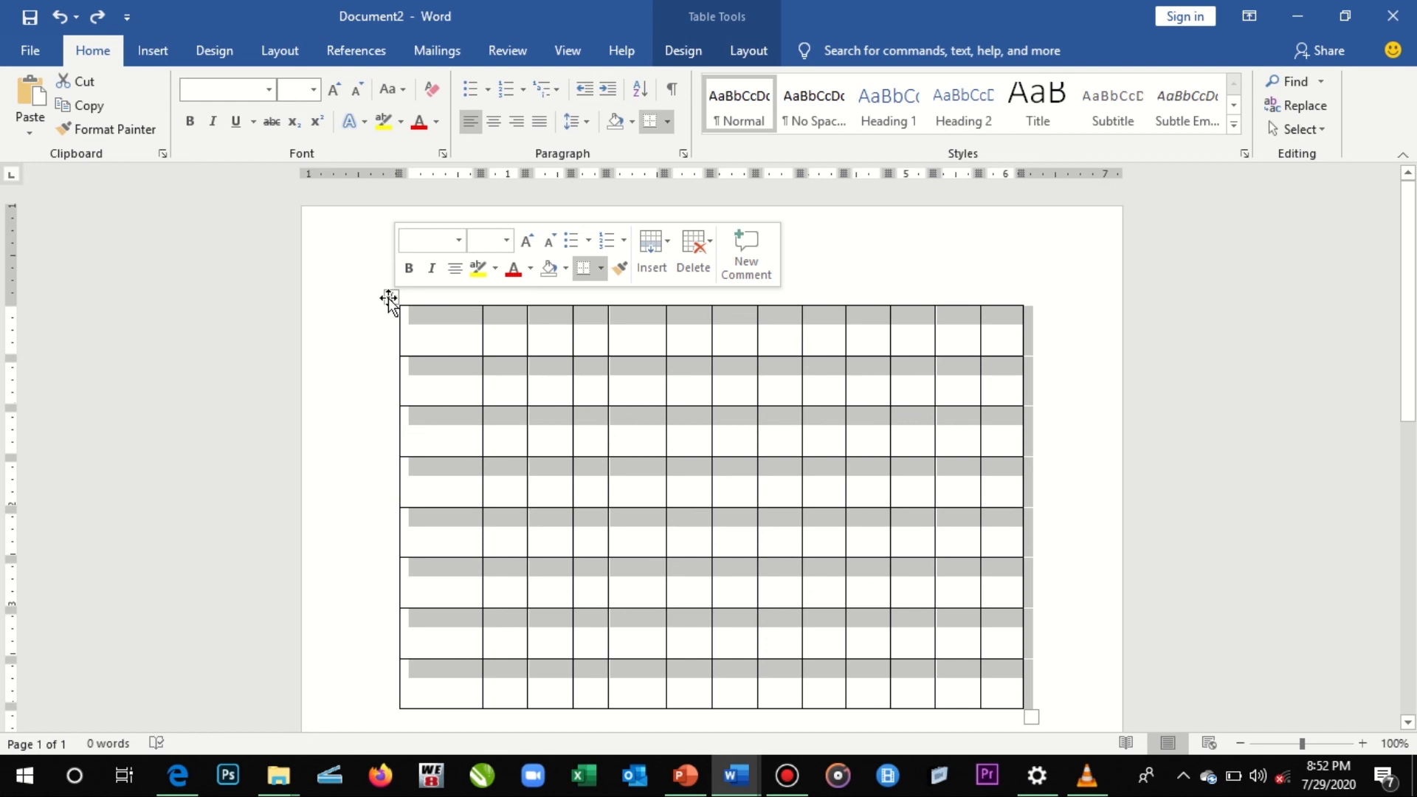
click(389, 299)
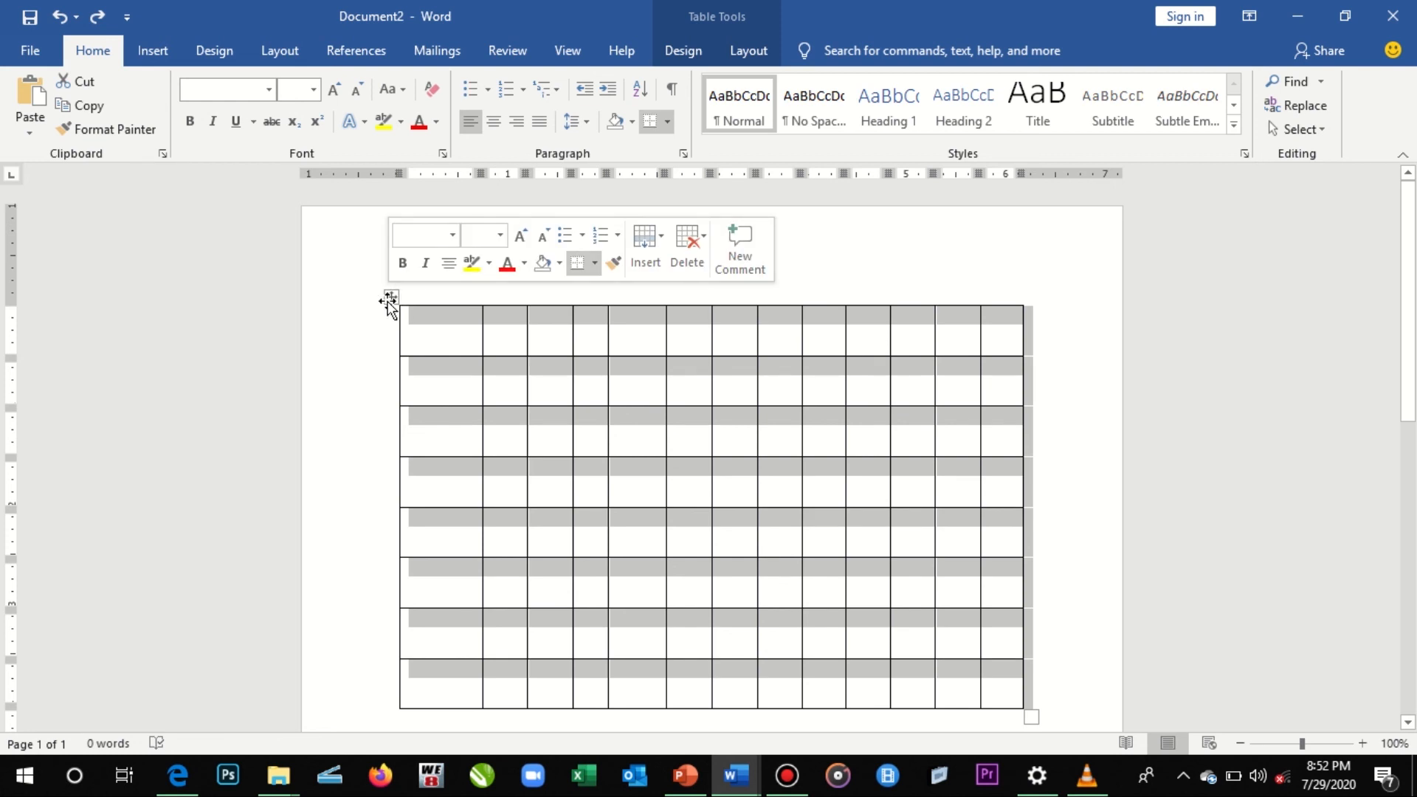
click(775, 51)
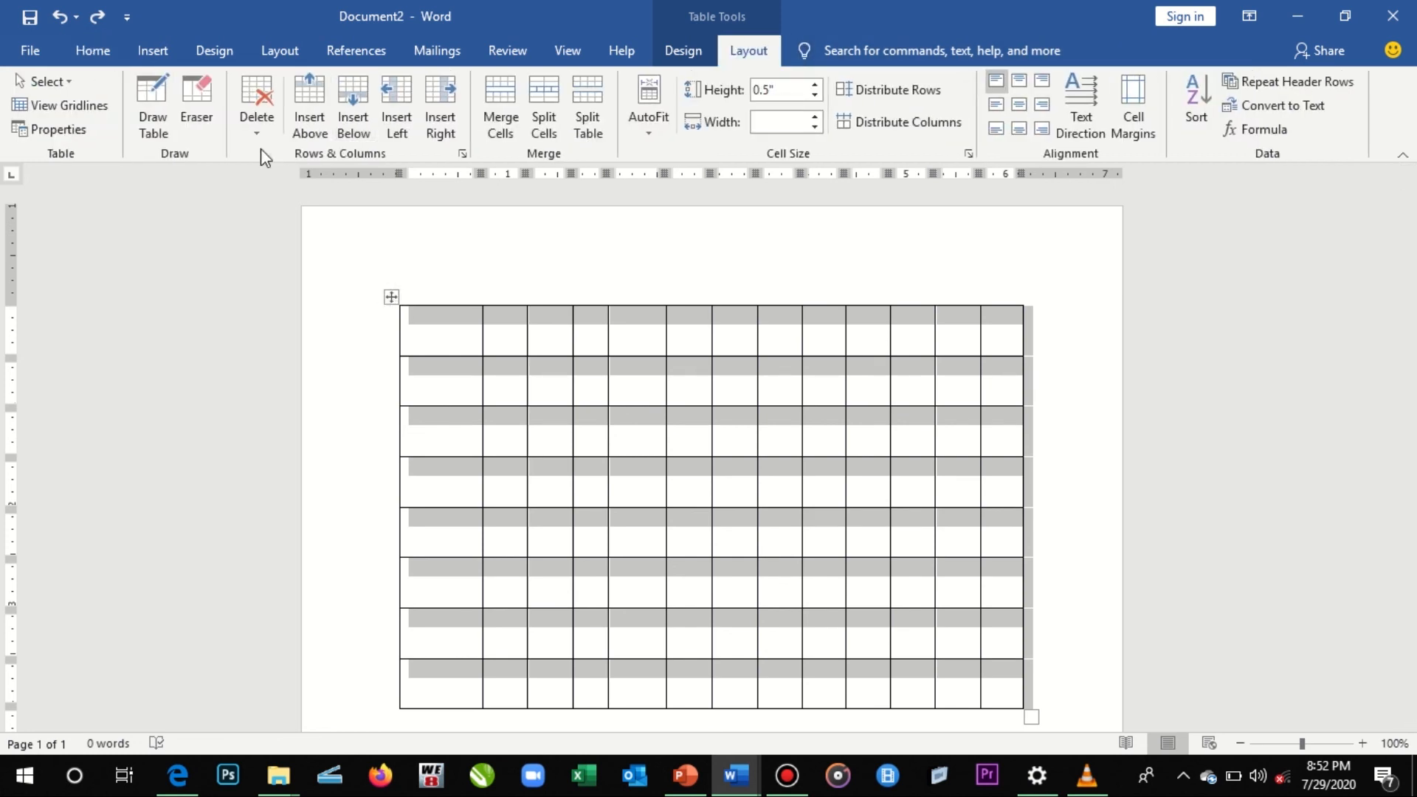
click(253, 112)
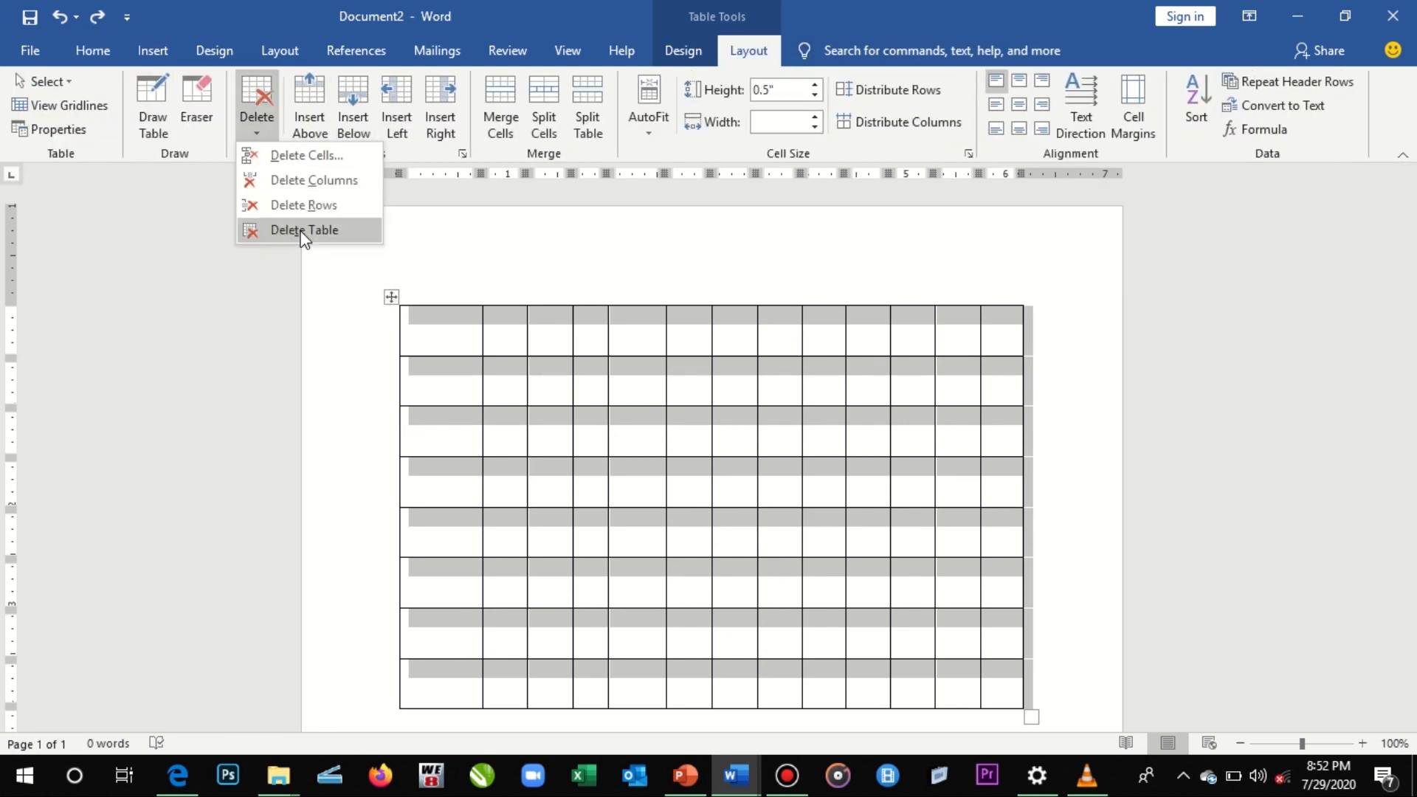
click(304, 231)
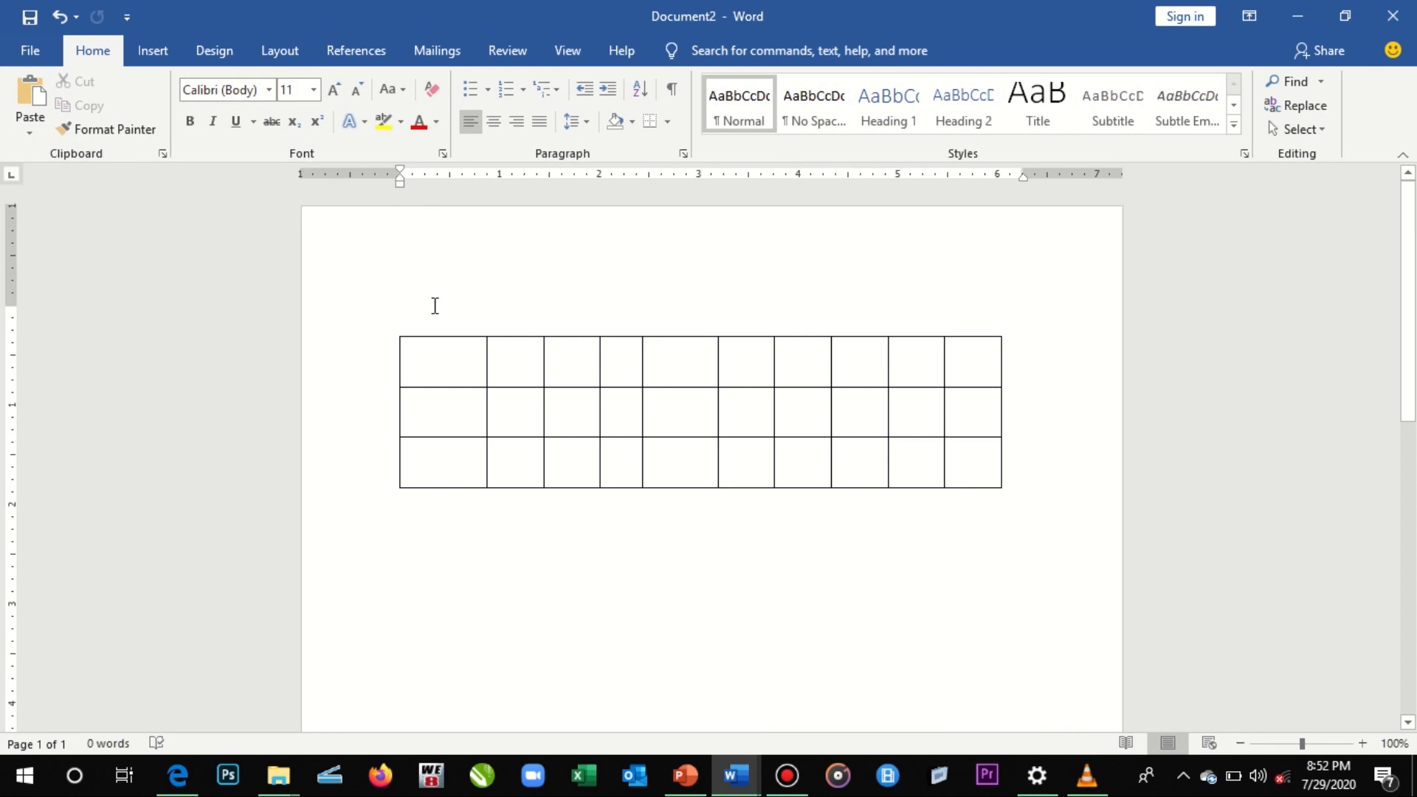
key(ctrl+z)
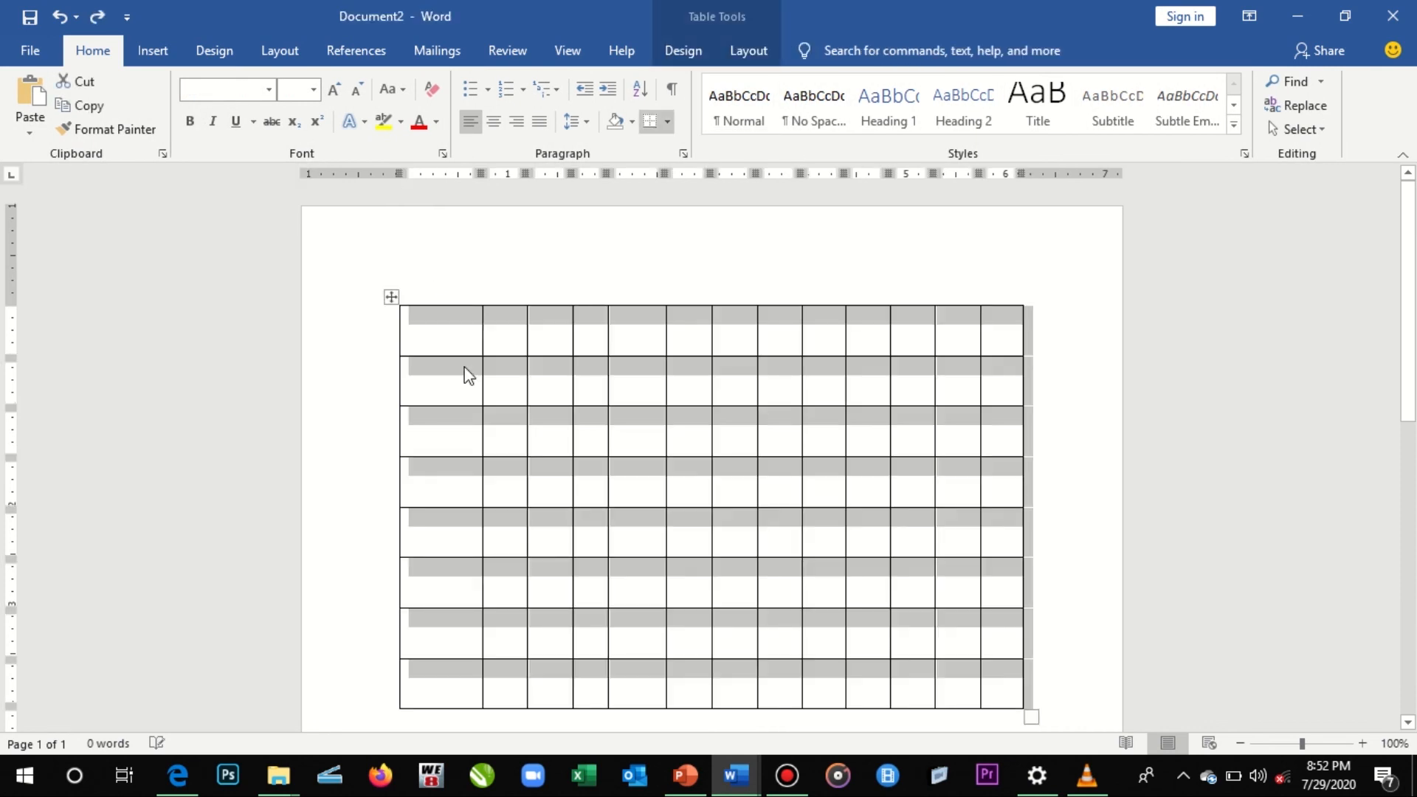
- Enter FLFL in the first cell of the upper table's first row
click(468, 329)
click(748, 52)
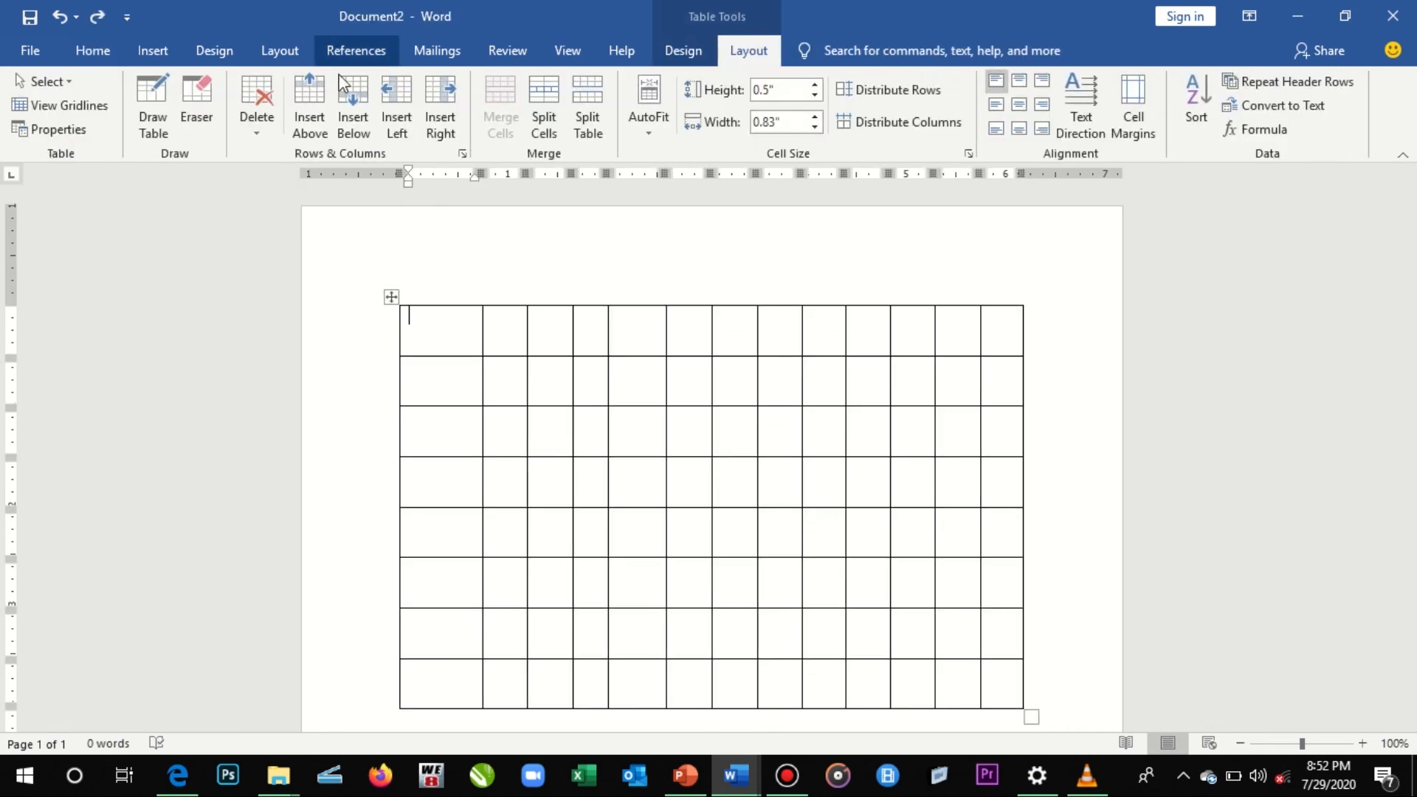
click(263, 94)
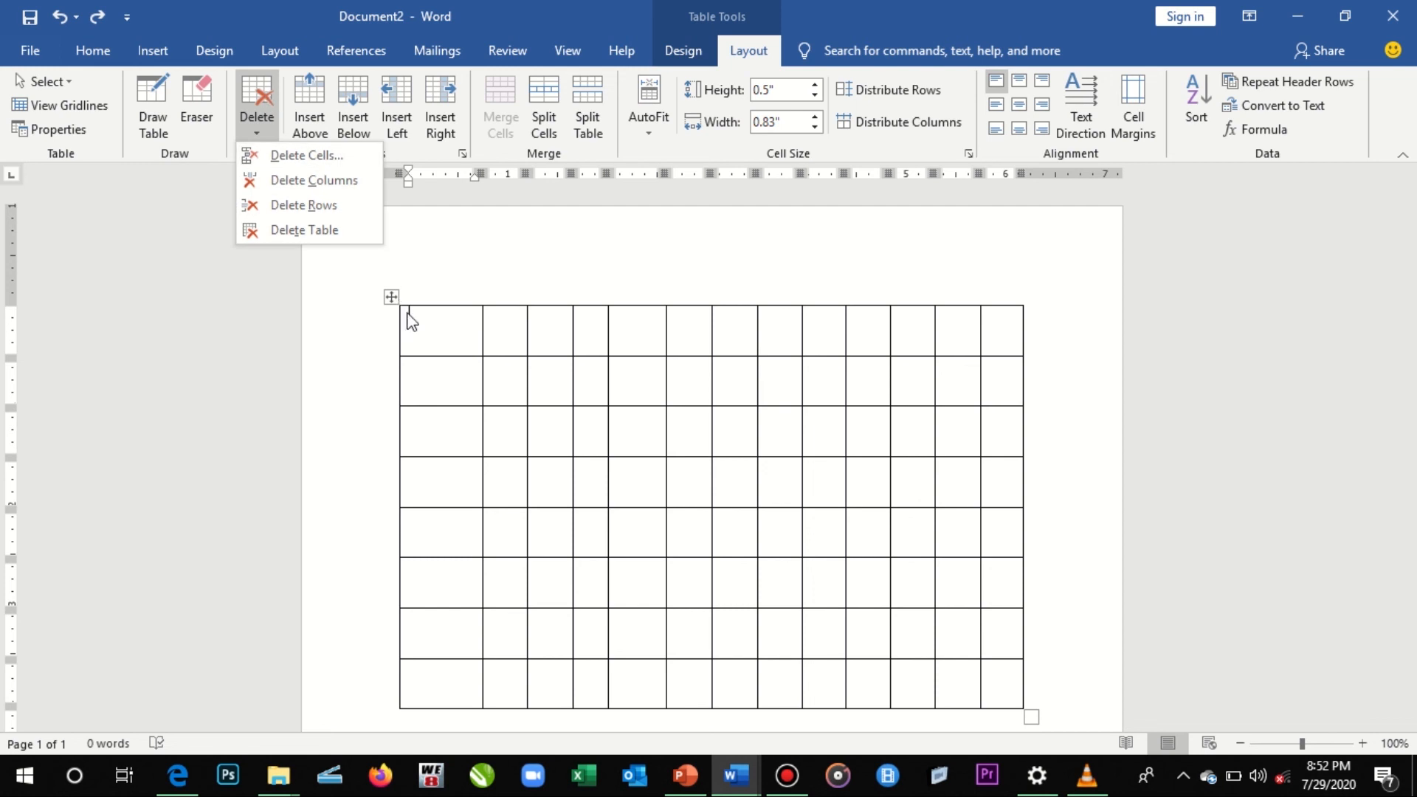
click(448, 325)
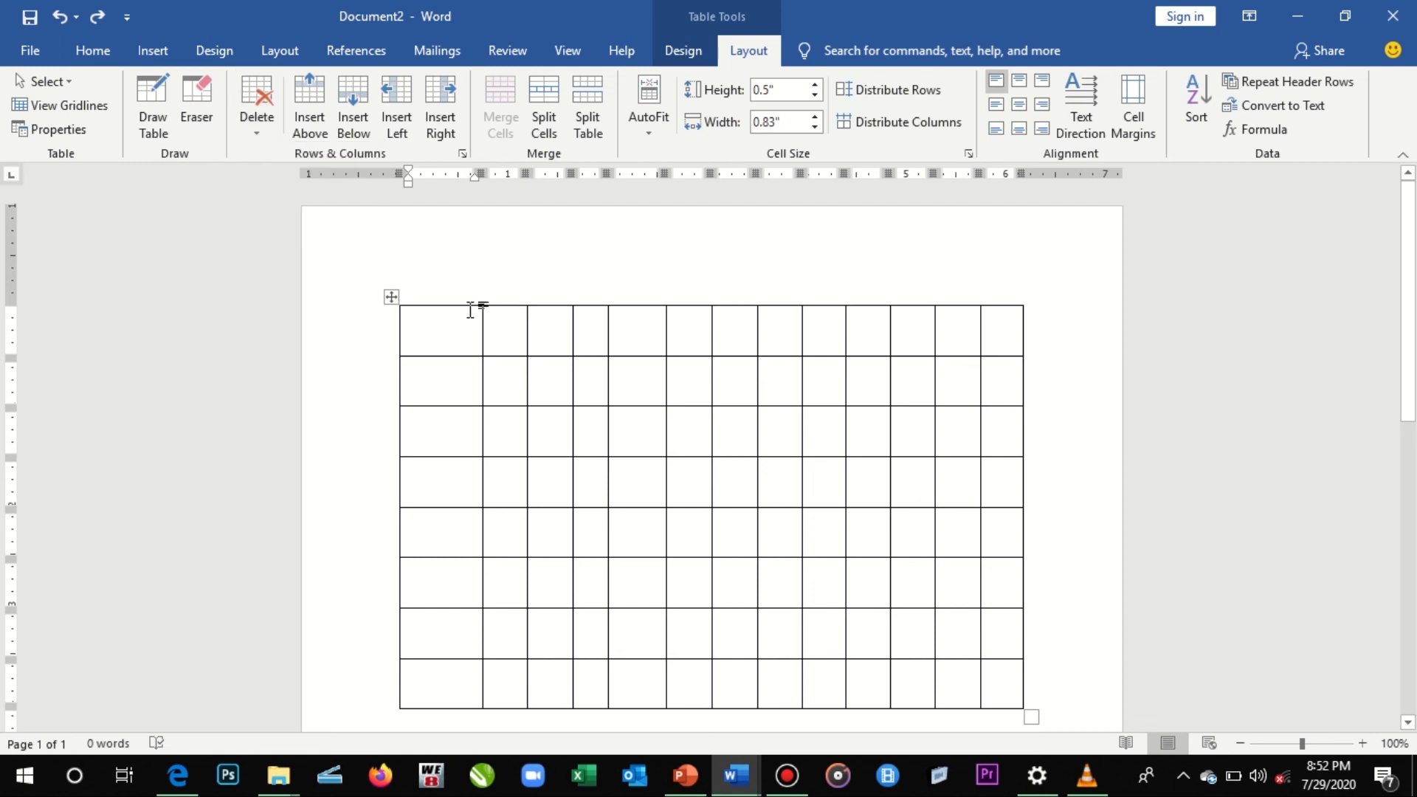
text(FLFL)
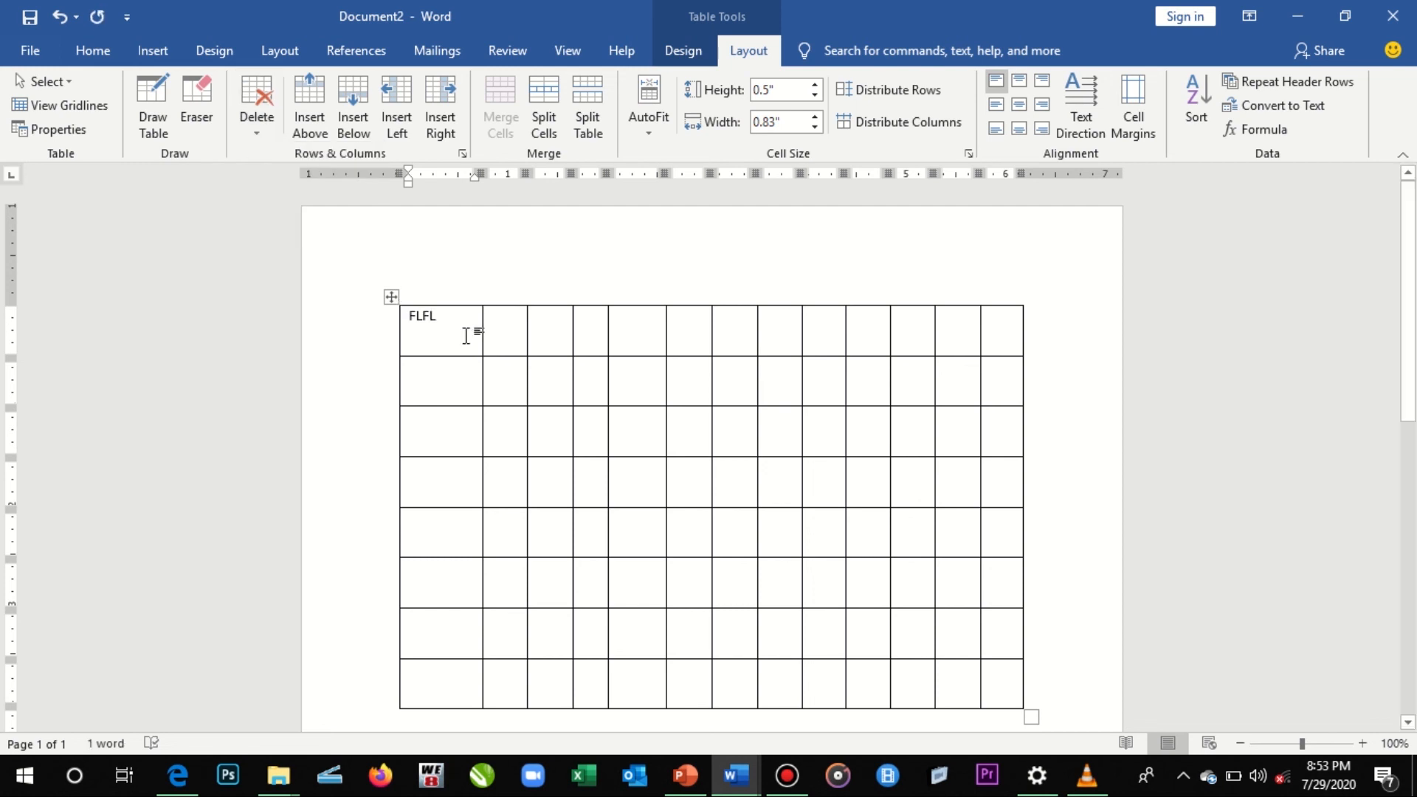
- Compare selecting only the FLFL text, its whole cell and the entire first row
drag(468, 331, 399, 316)
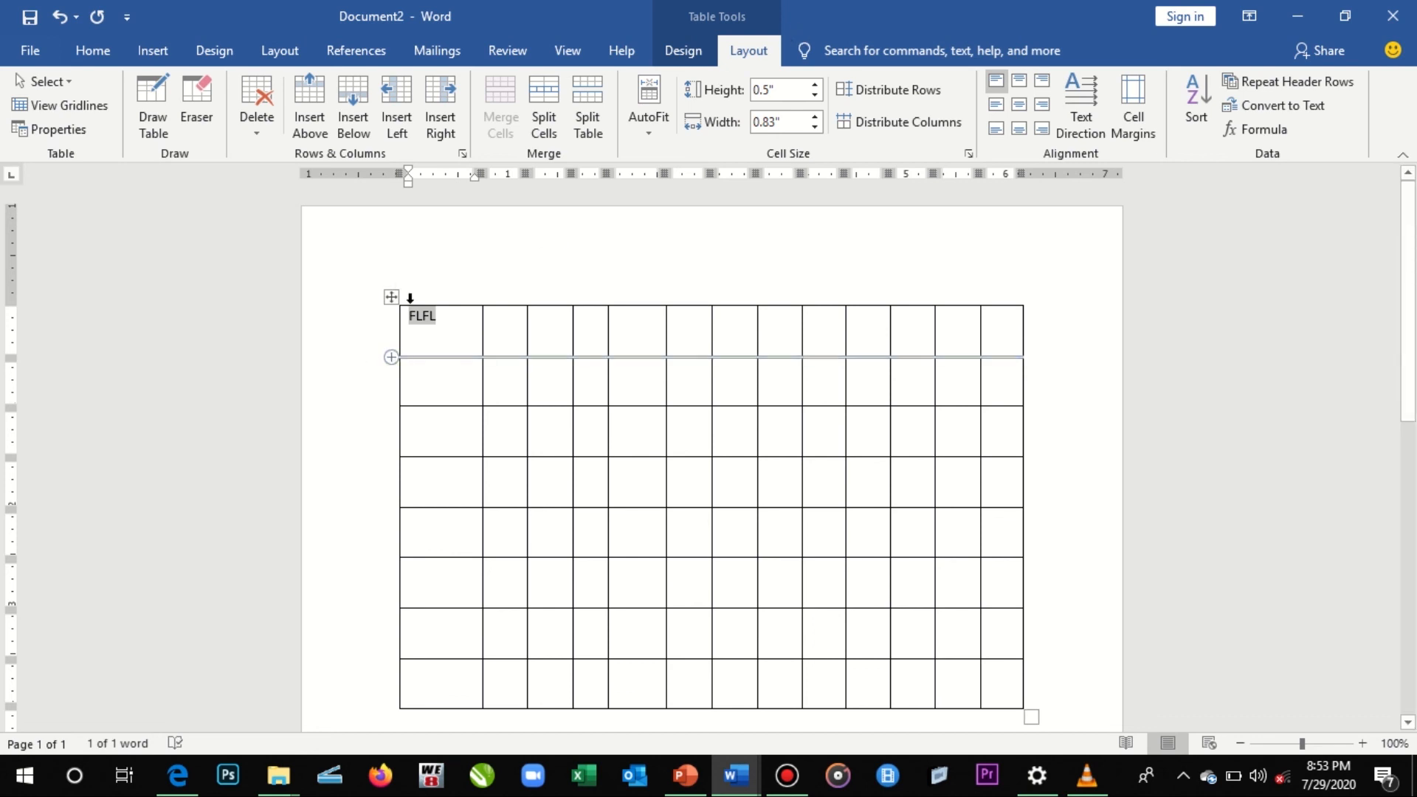
click(405, 314)
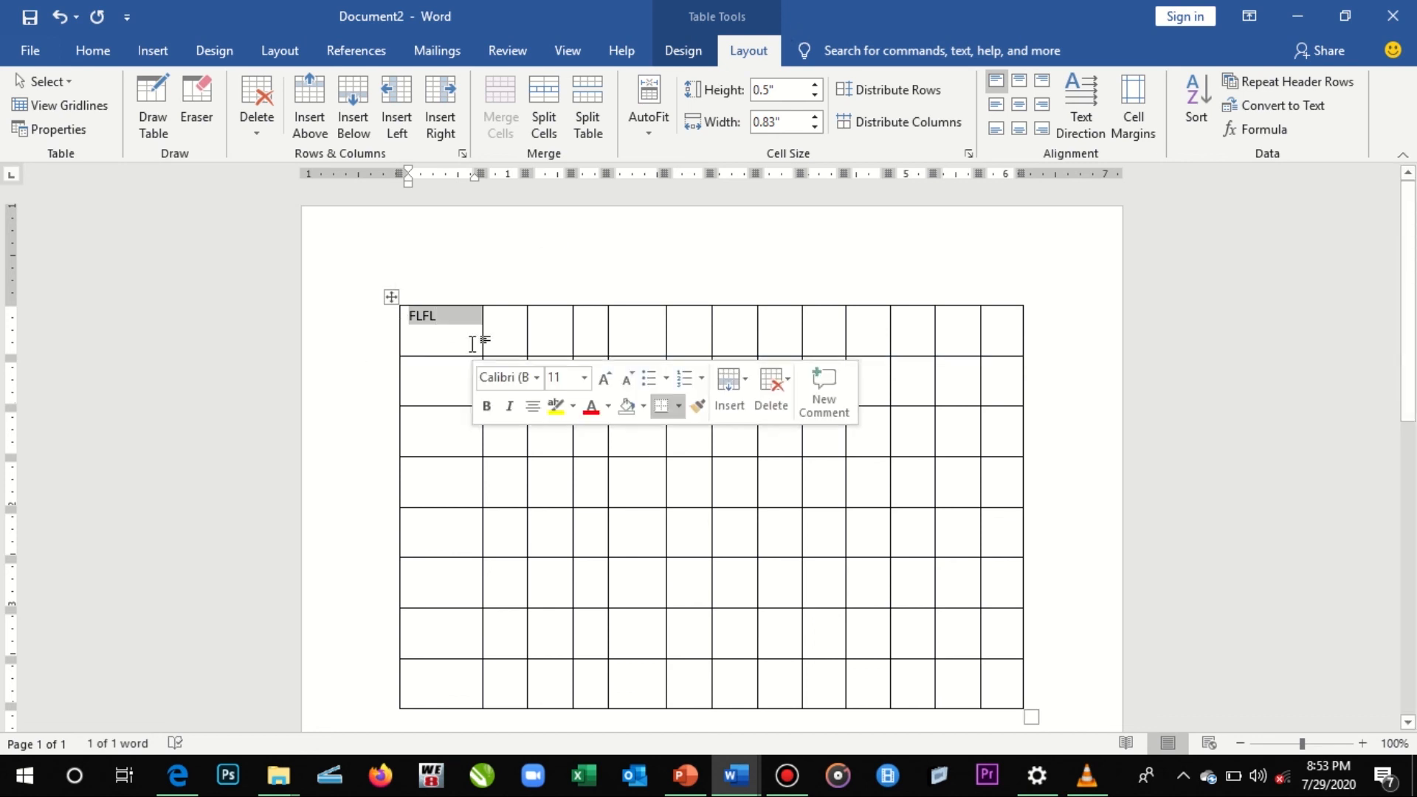
click(432, 331)
drag(468, 329, 398, 311)
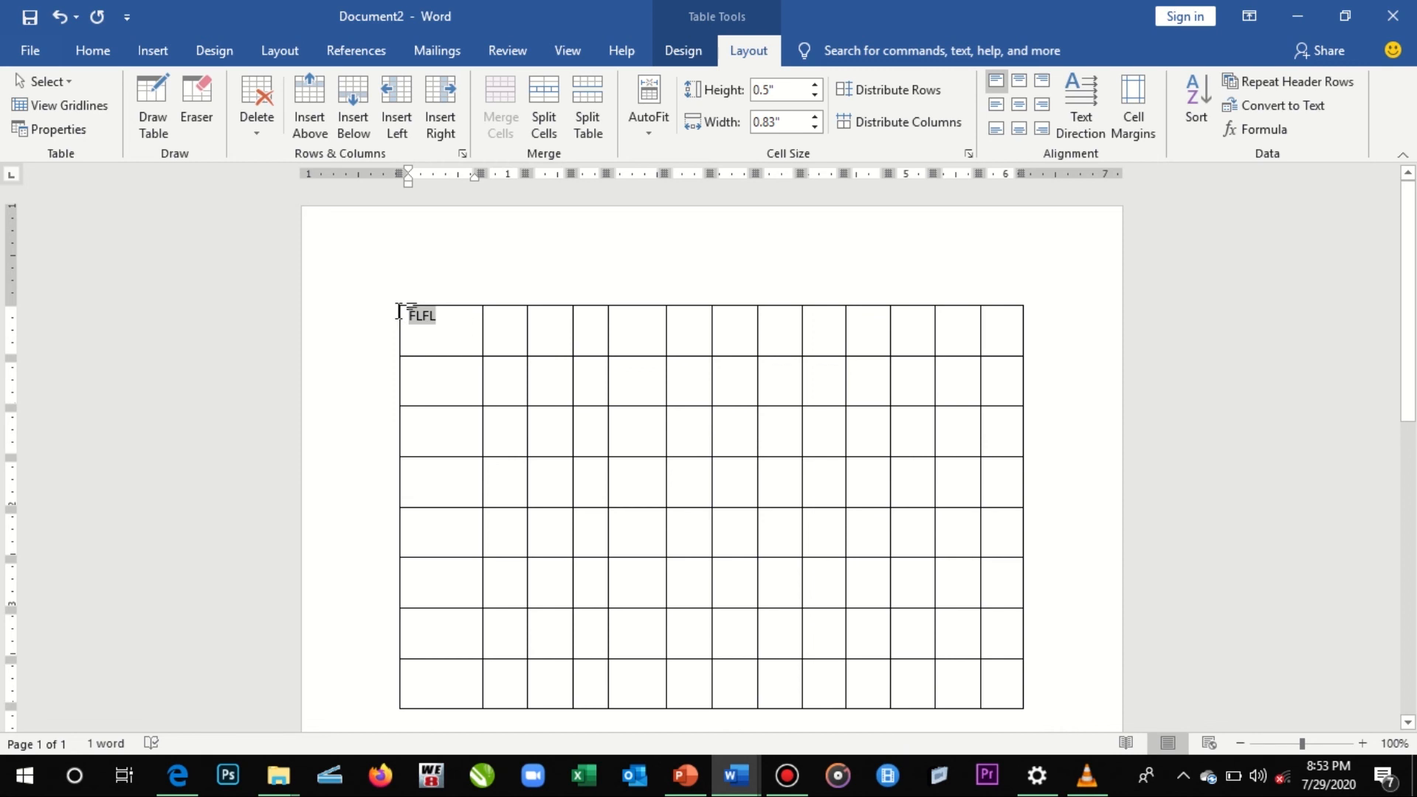
click(346, 339)
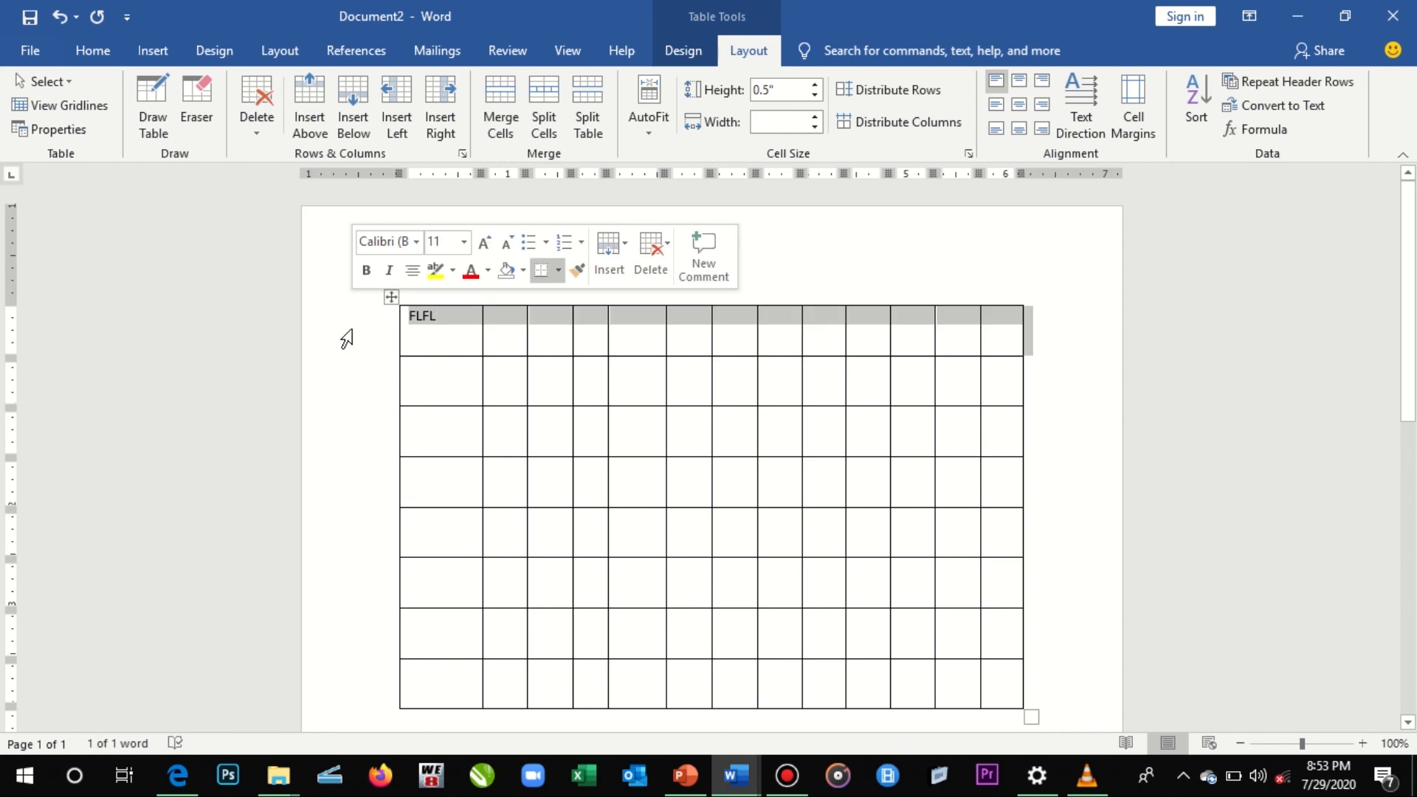
click(436, 318)
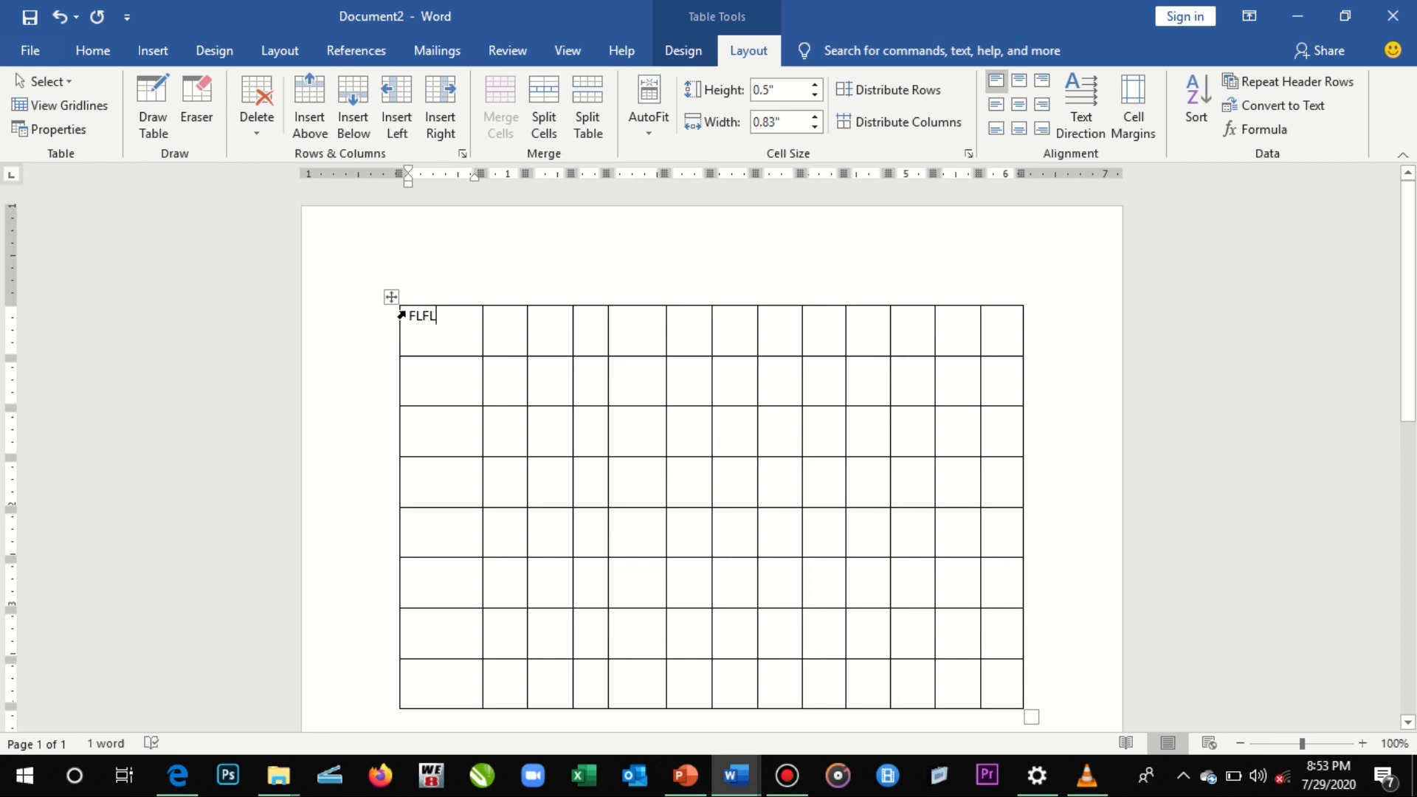
- Try deleting the whole FLFL cell with the Shift cells left option, and undo the deletion
click(401, 315)
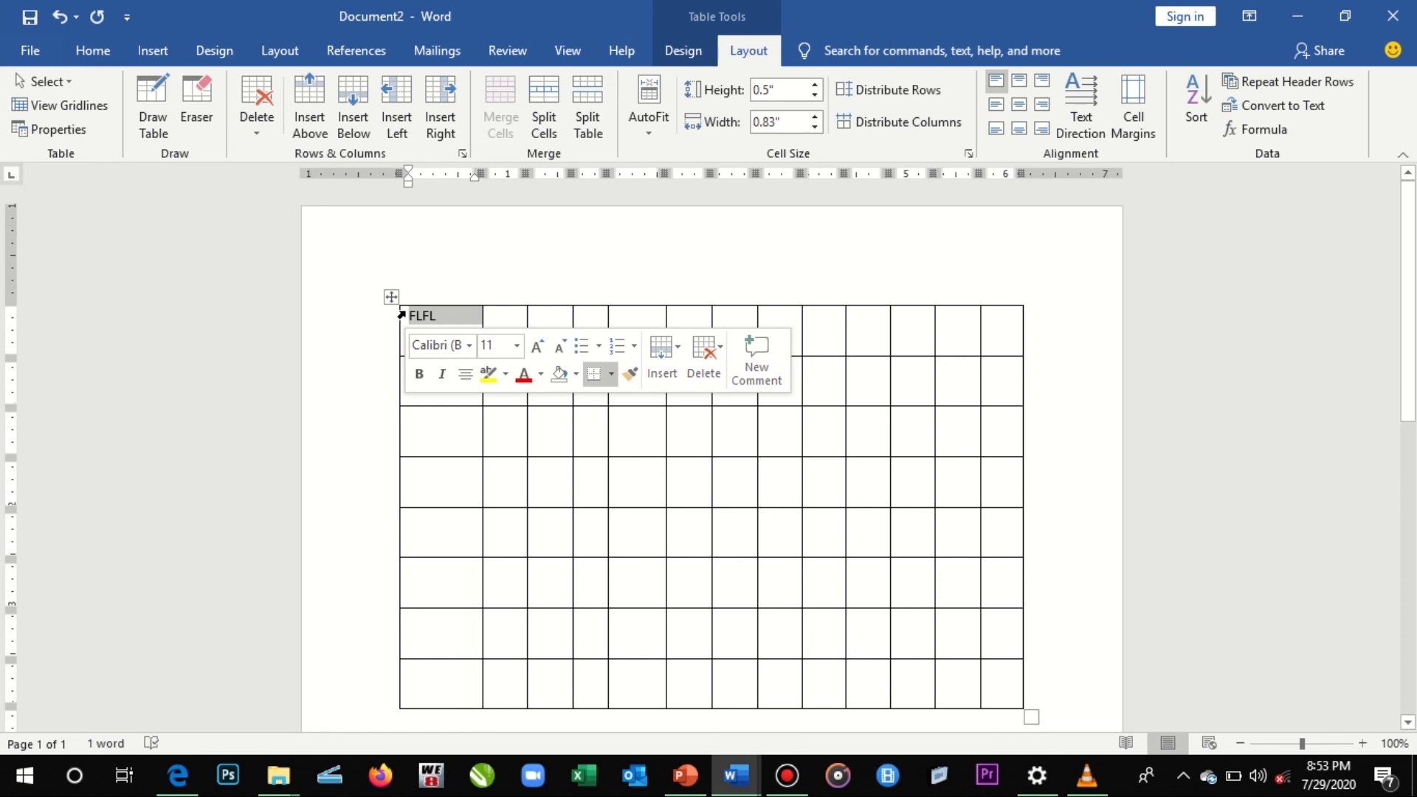
click(260, 126)
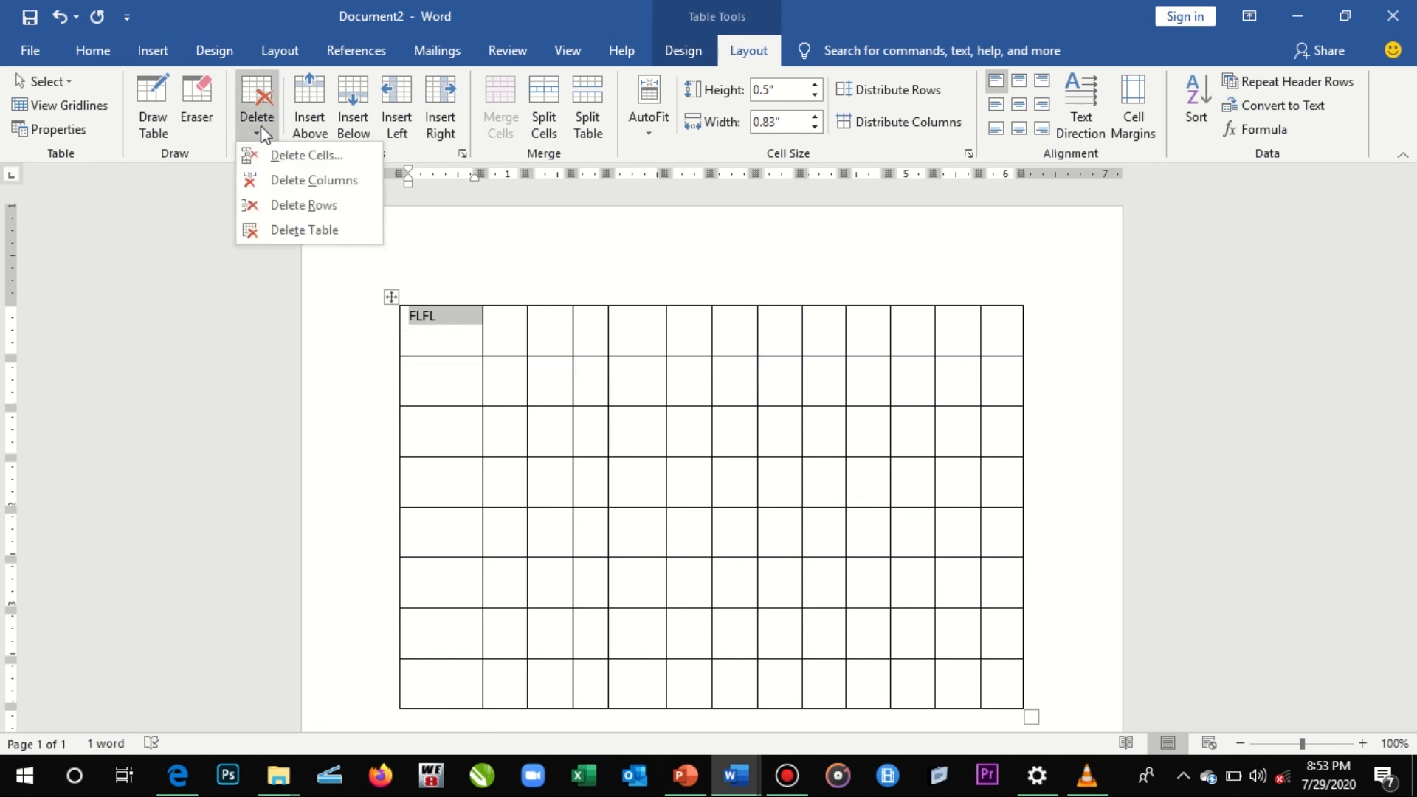
click(292, 155)
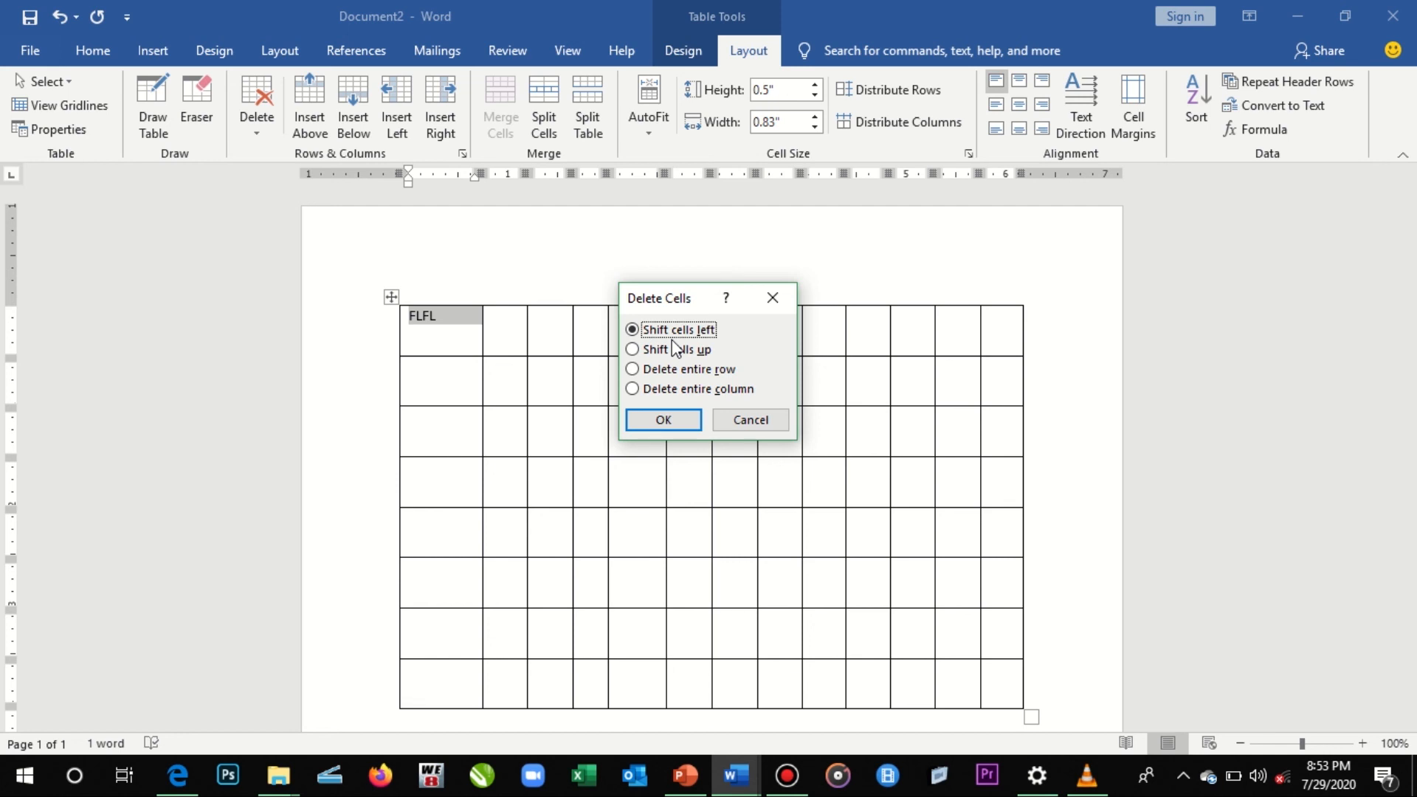
drag(695, 305, 784, 327)
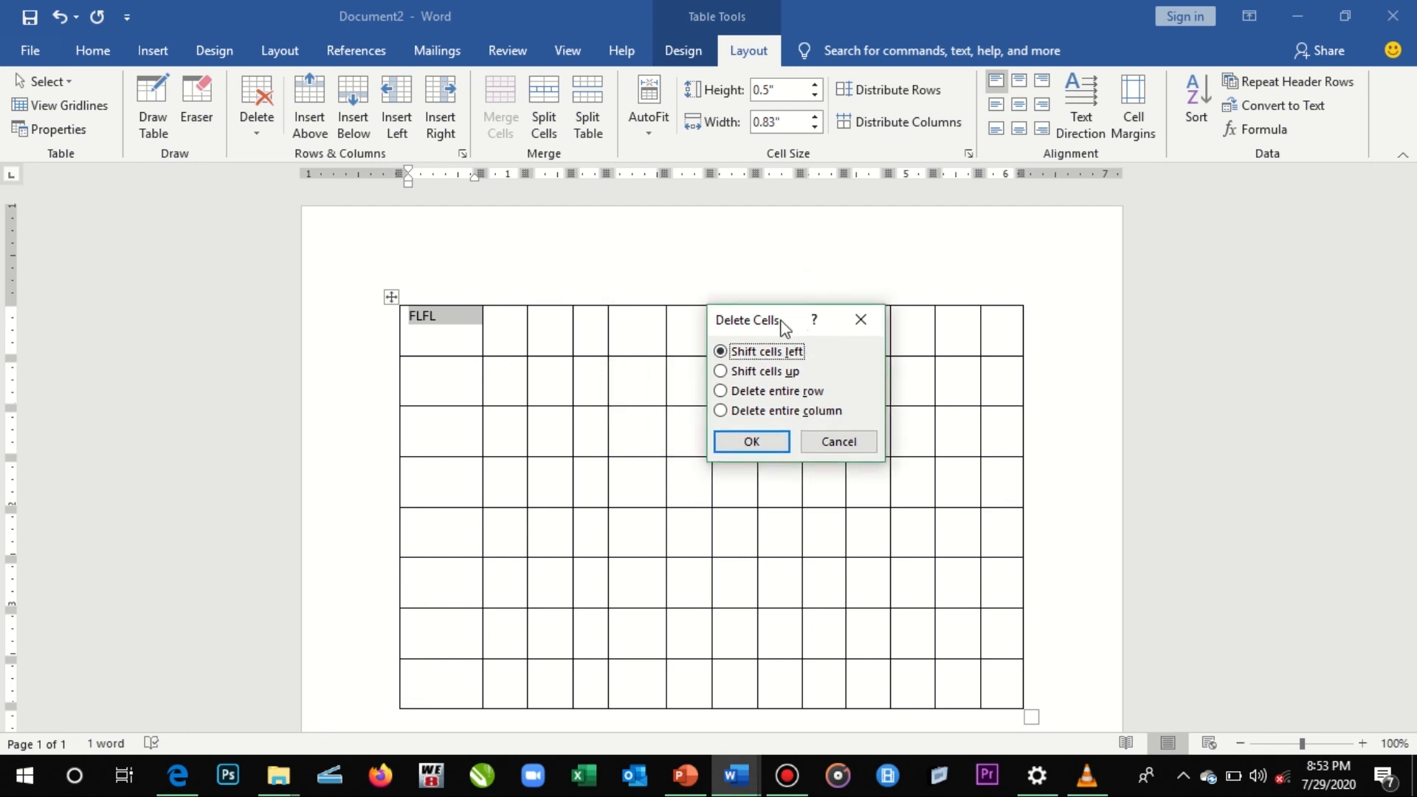
click(759, 443)
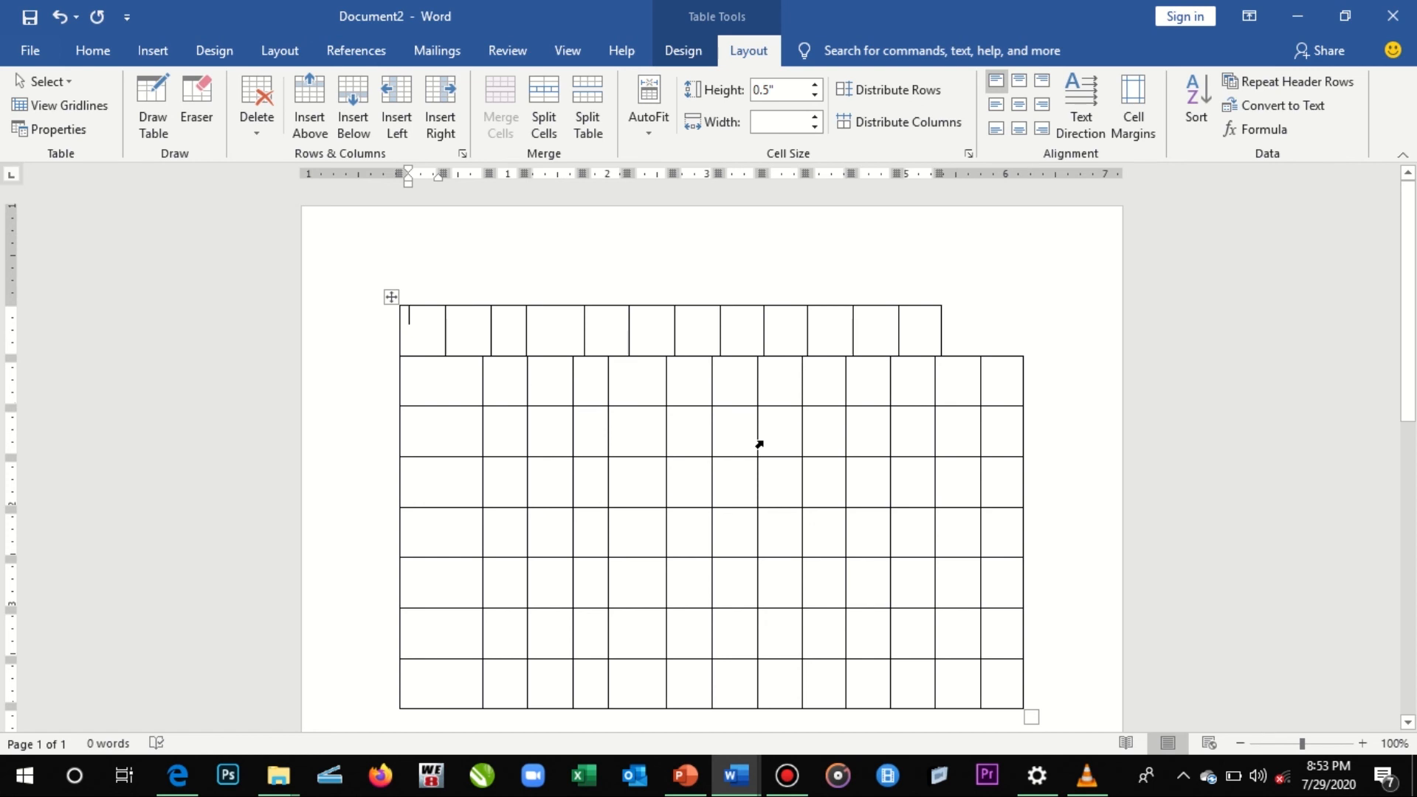
click(996, 336)
mouse_move(570, 292)
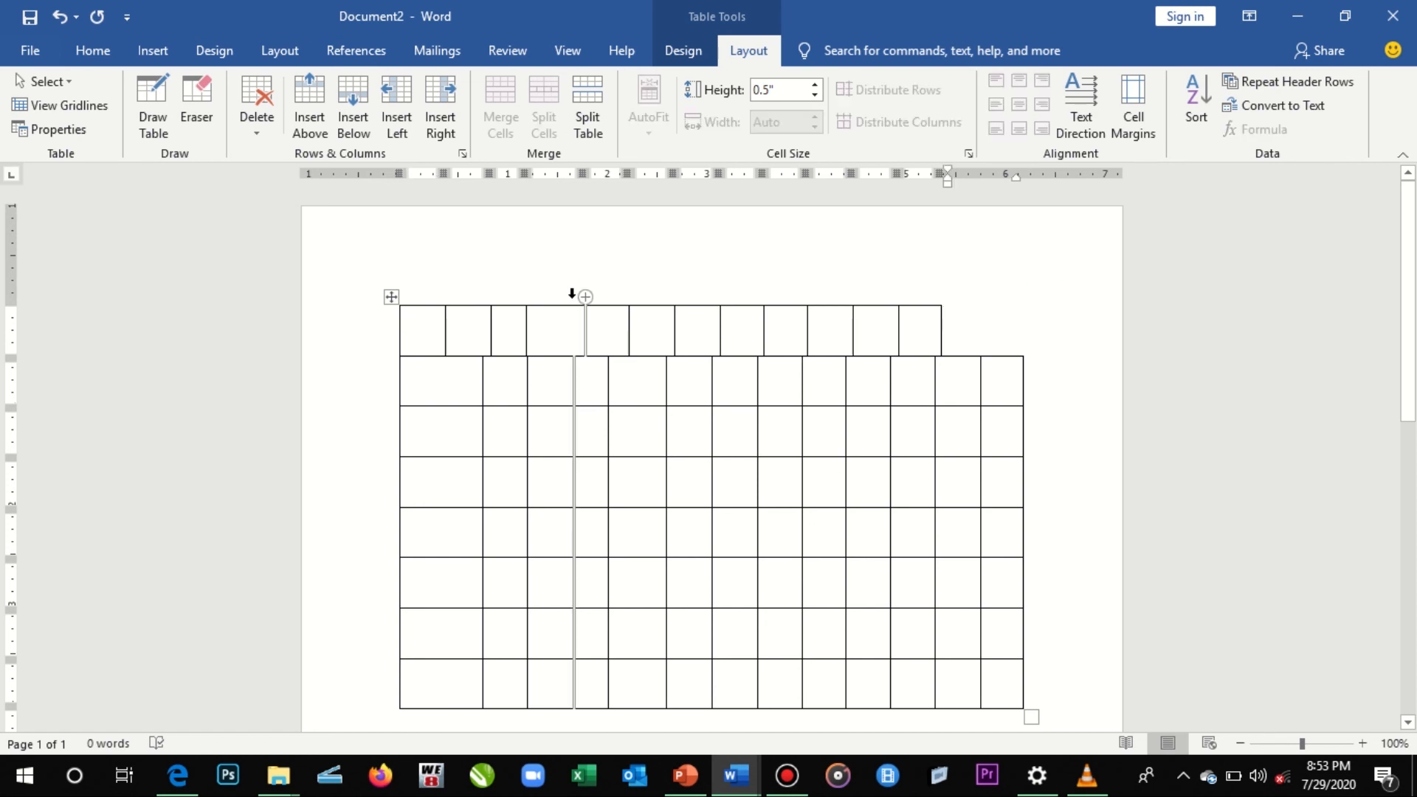
key(ctrl+z)
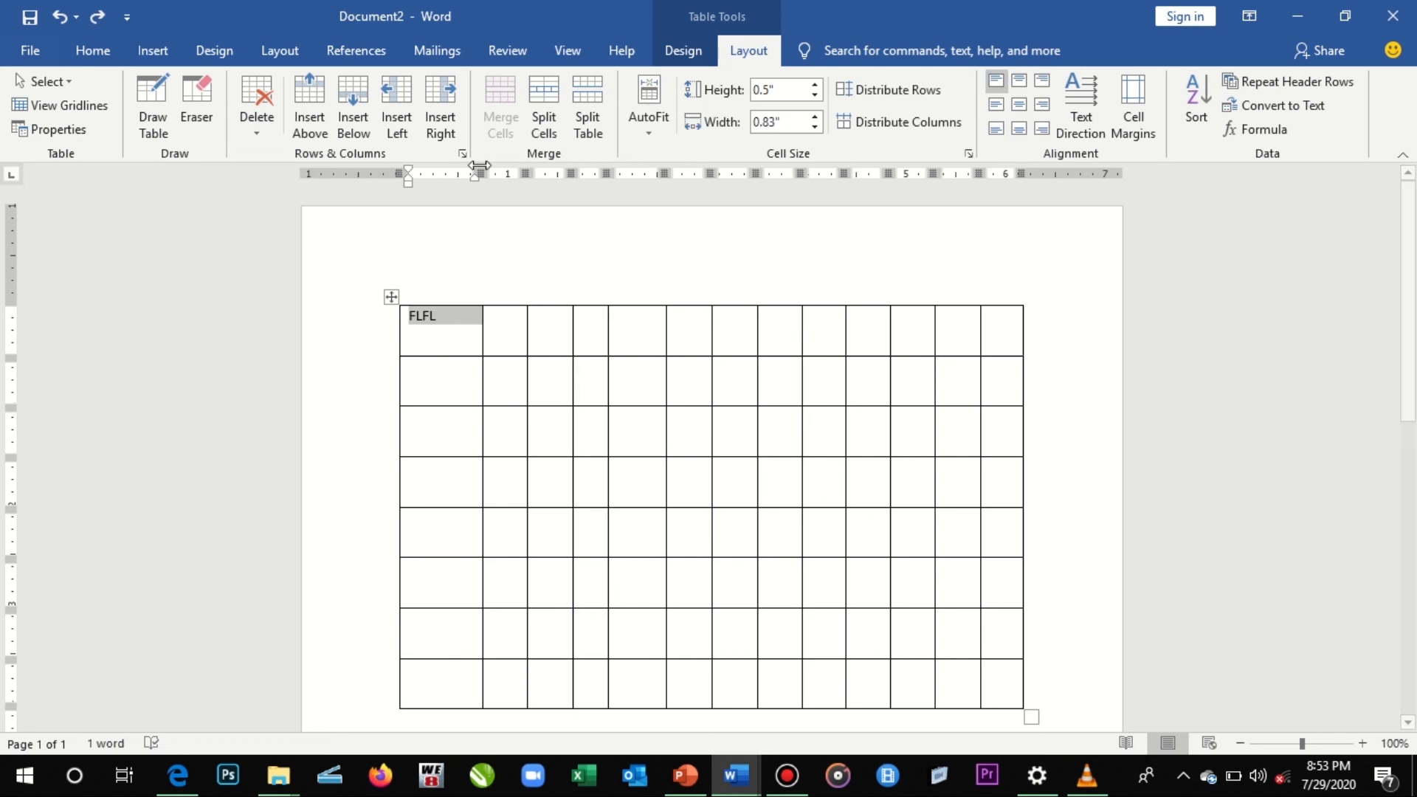
- Delete the selected FLFL cell using the Shift cells up option
click(260, 100)
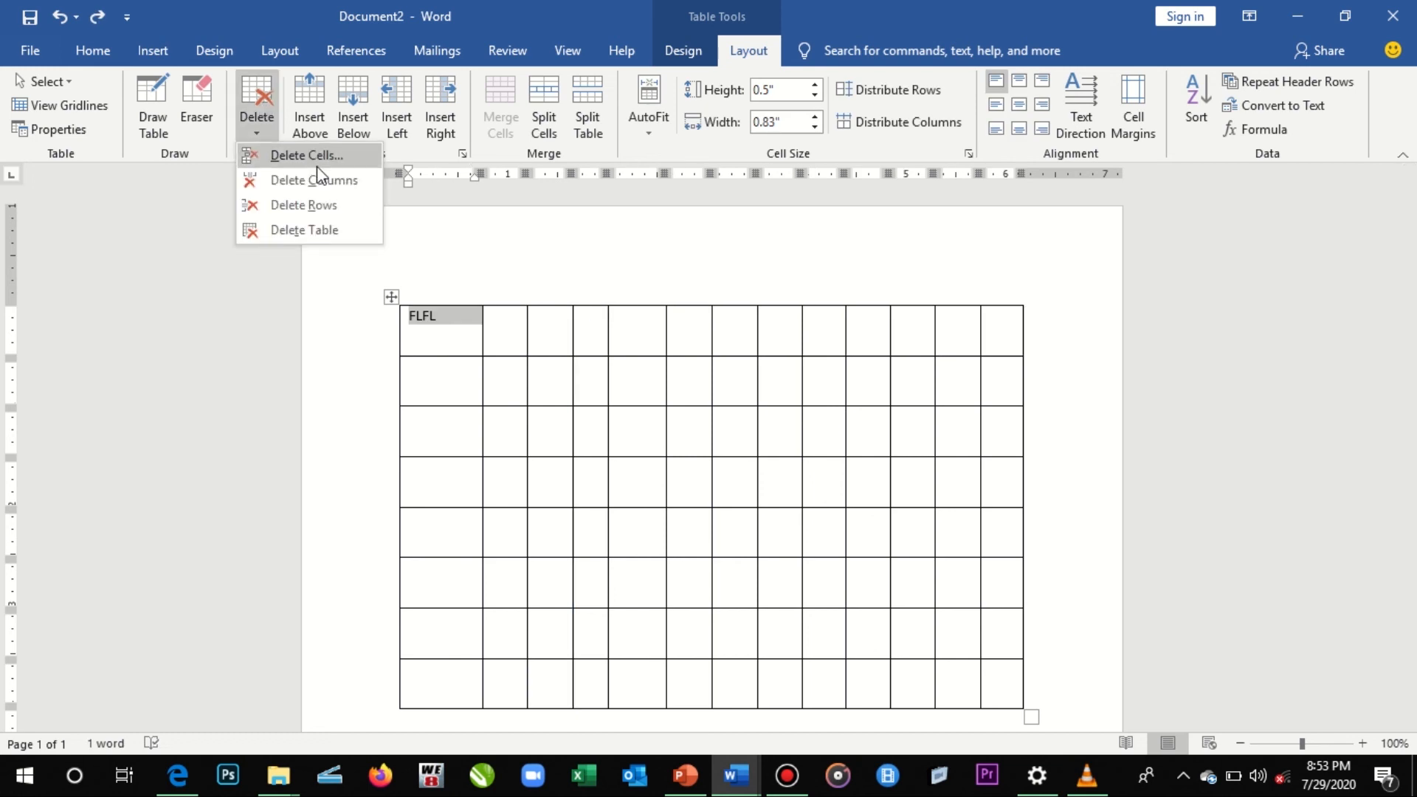
click(317, 165)
click(768, 374)
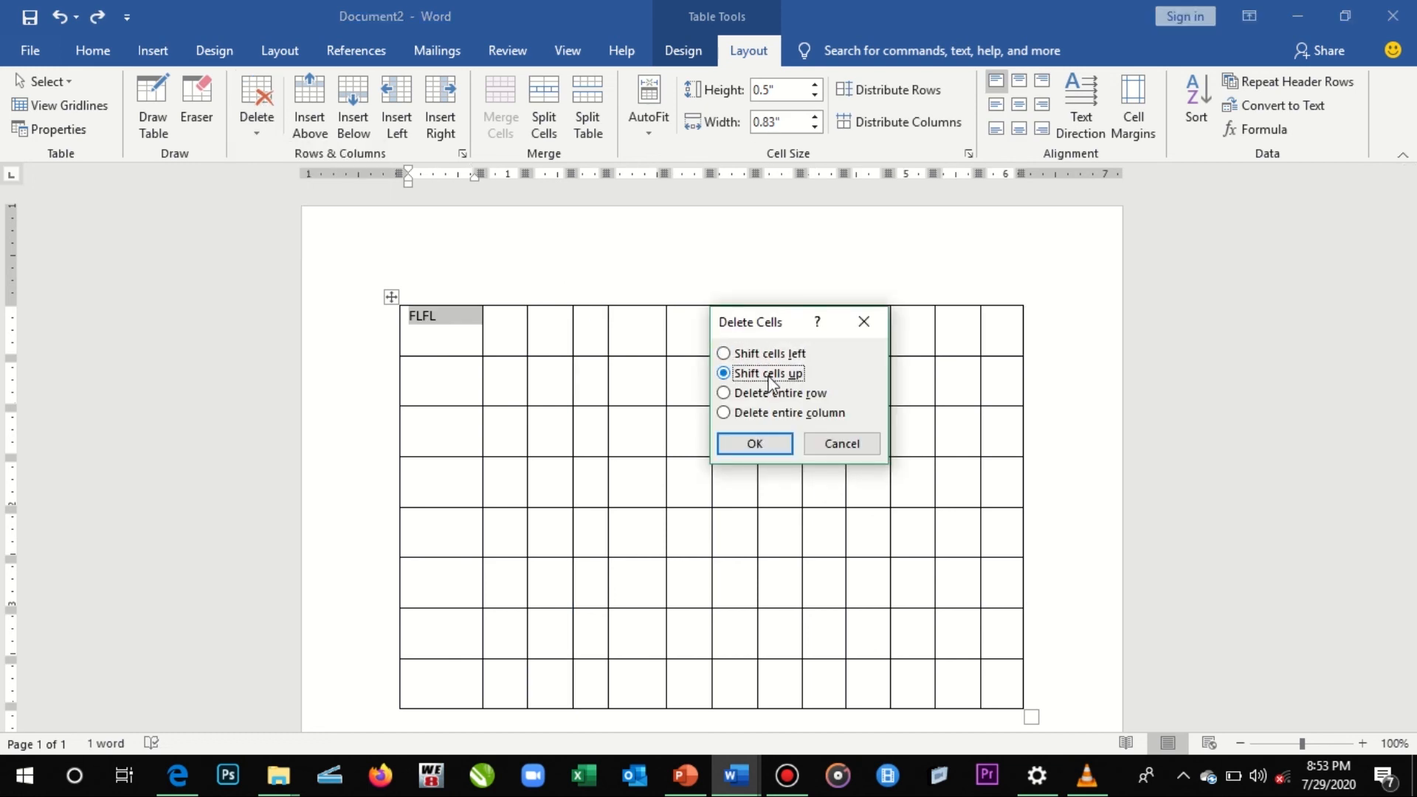
click(755, 444)
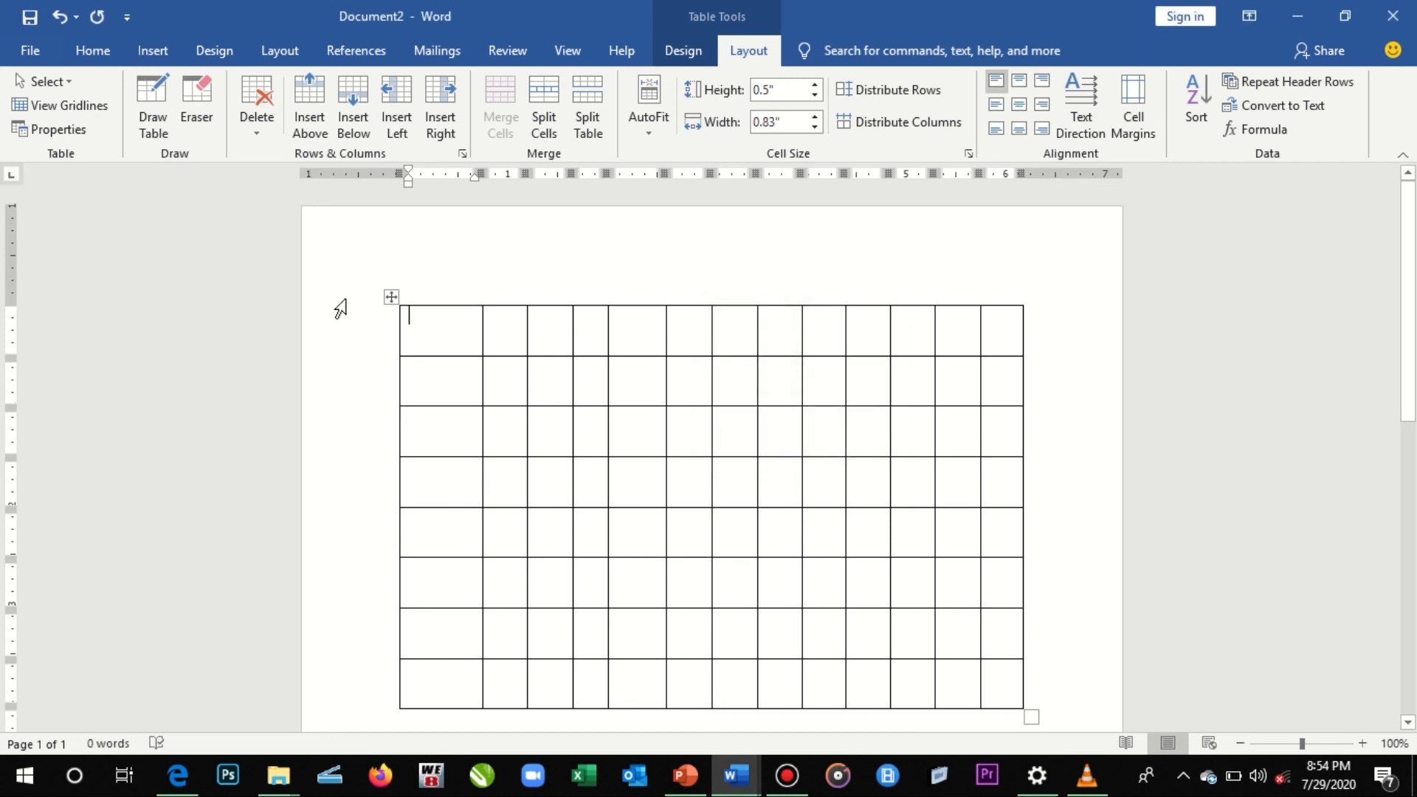
- Delete the empty first cell of the upper table's first row using the Shift cells up option
click(405, 315)
click(259, 111)
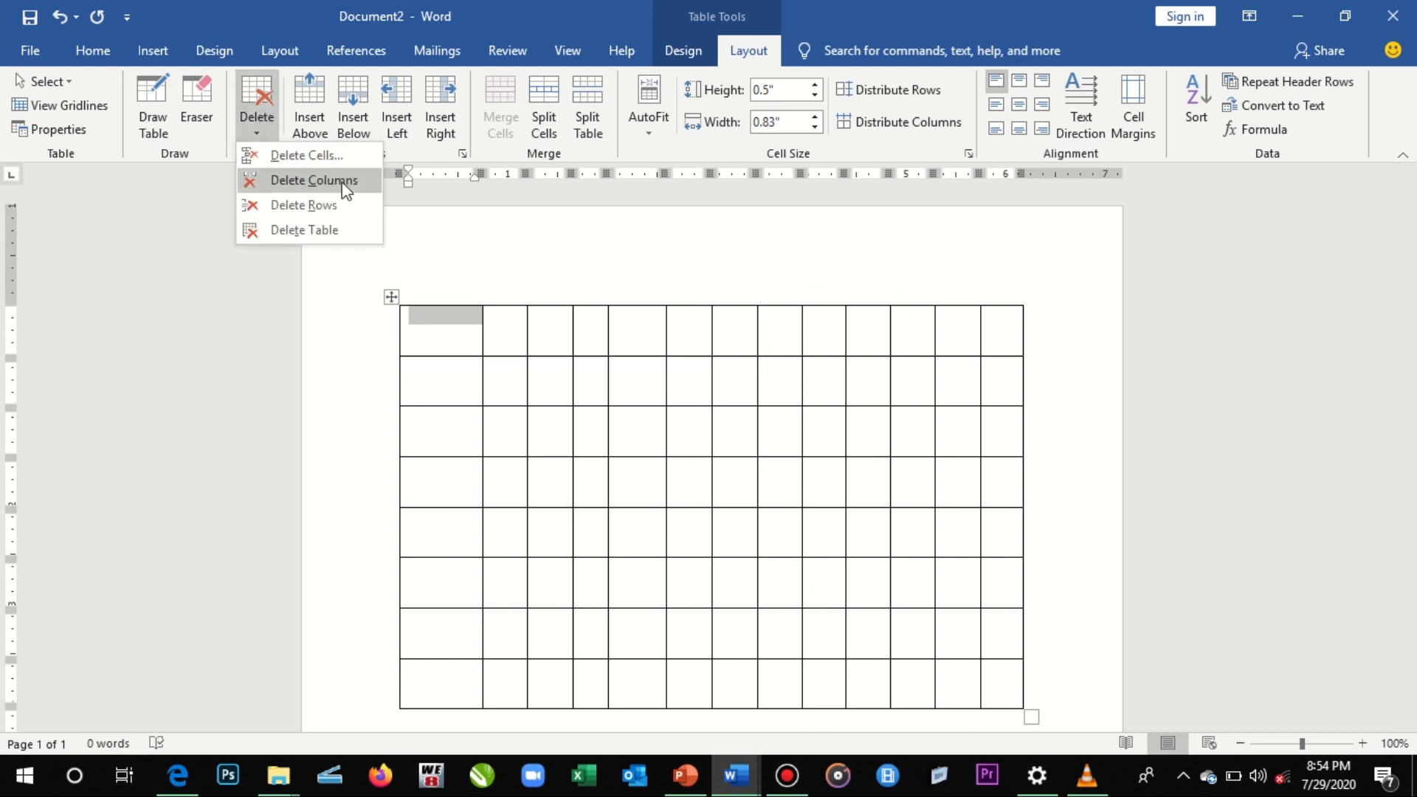
click(314, 156)
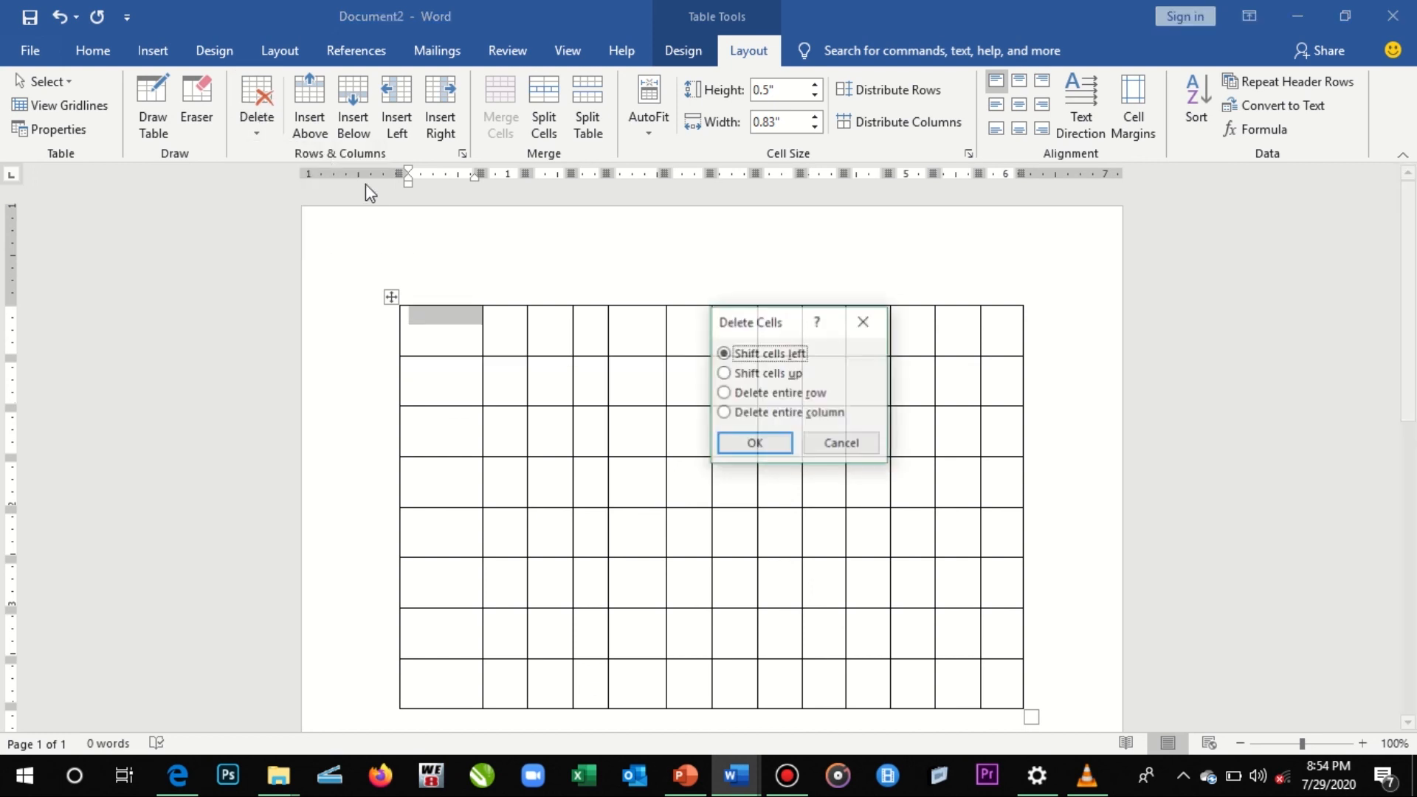
click(793, 372)
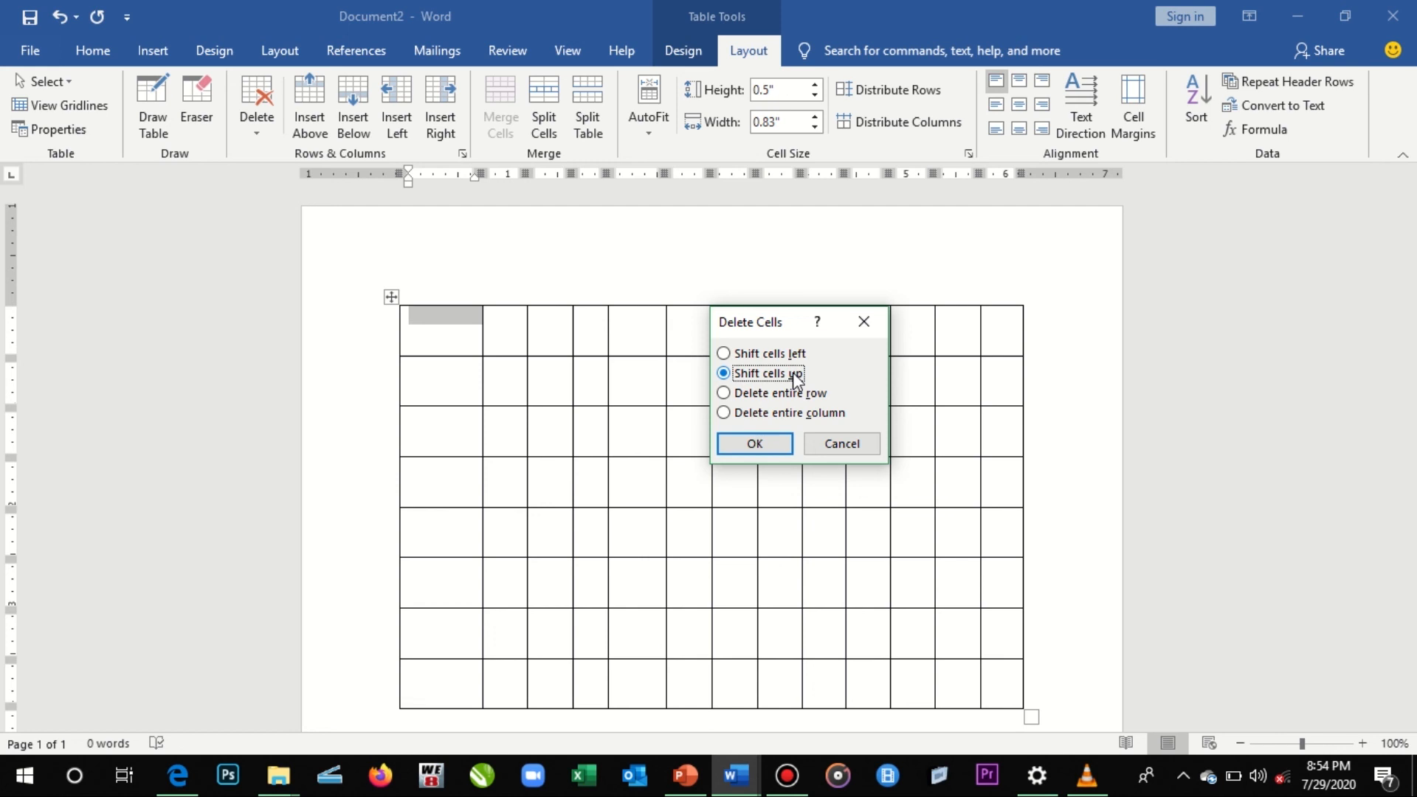
click(777, 414)
click(791, 374)
click(753, 446)
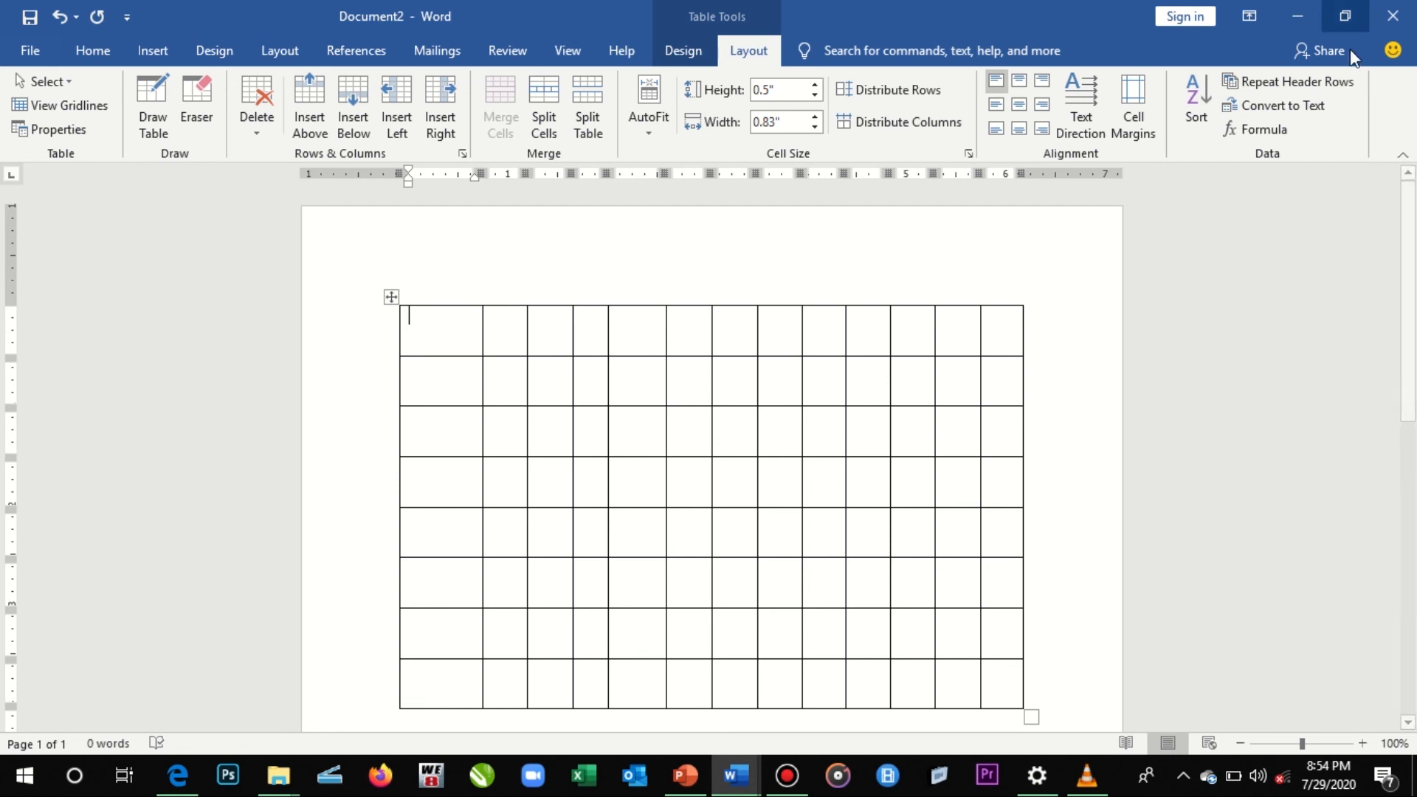
- Stretch the upper table beyond the page's right edge and shorten its rows to about 0.48" high
scroll(946, 554, down, 3)
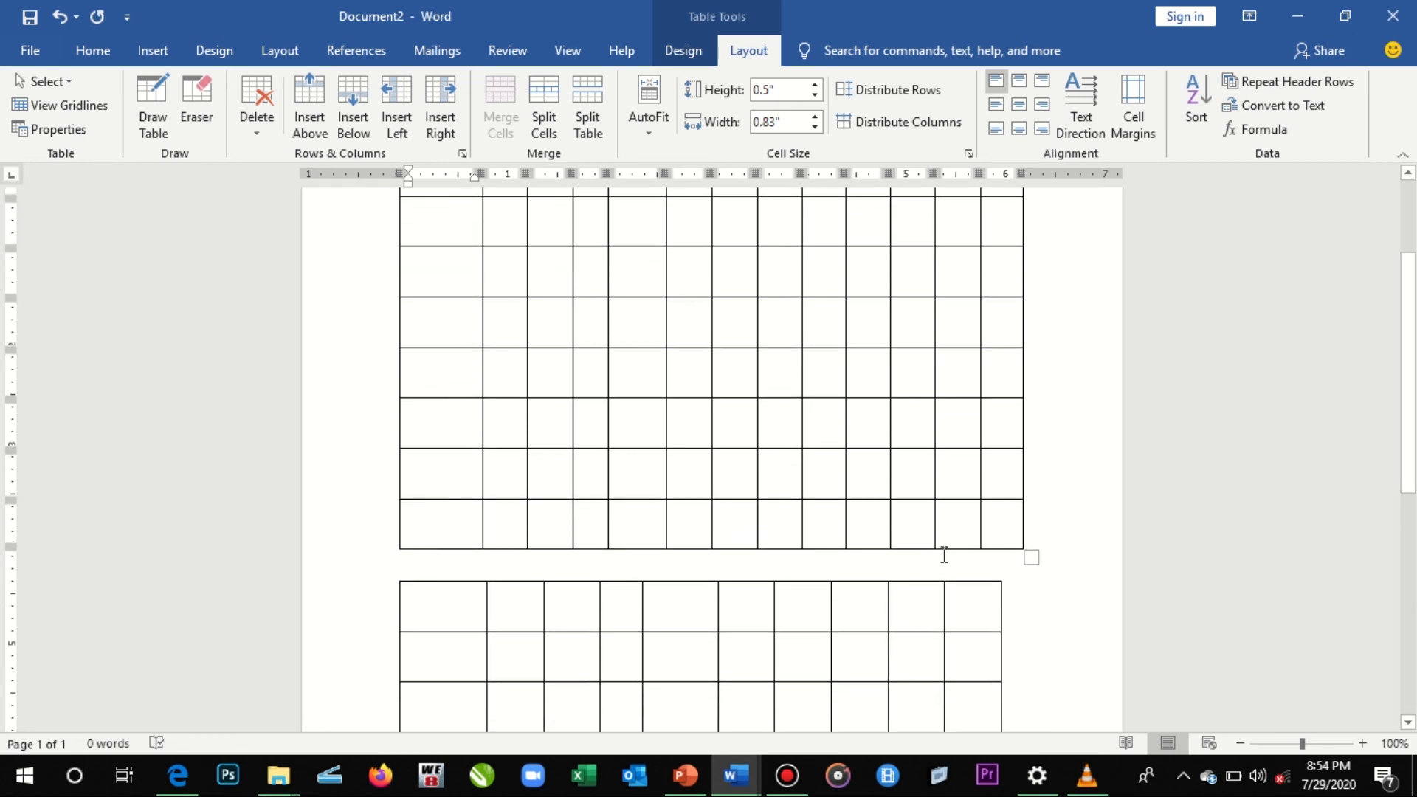
drag(1023, 557, 1181, 546)
drag(1414, 446, 1415, 382)
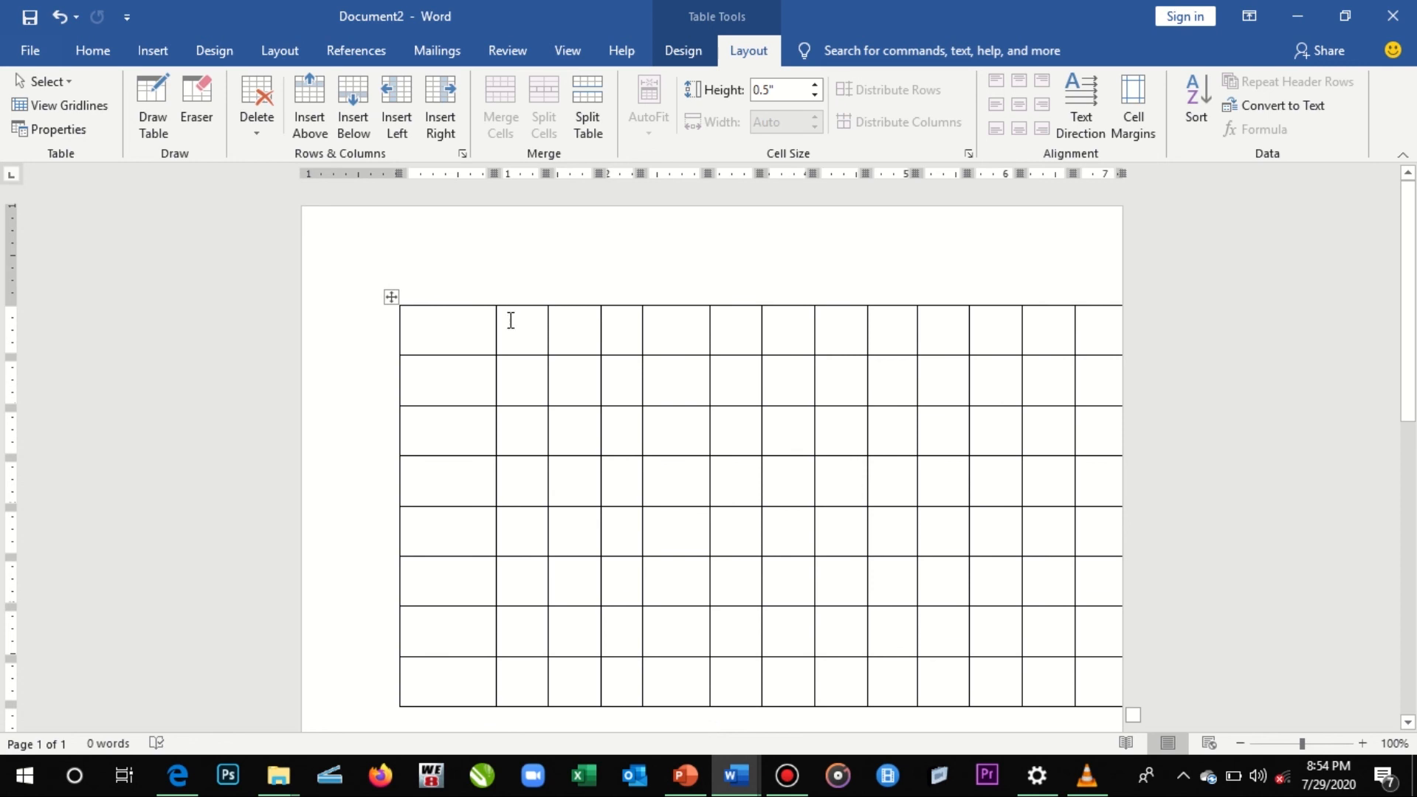
click(390, 297)
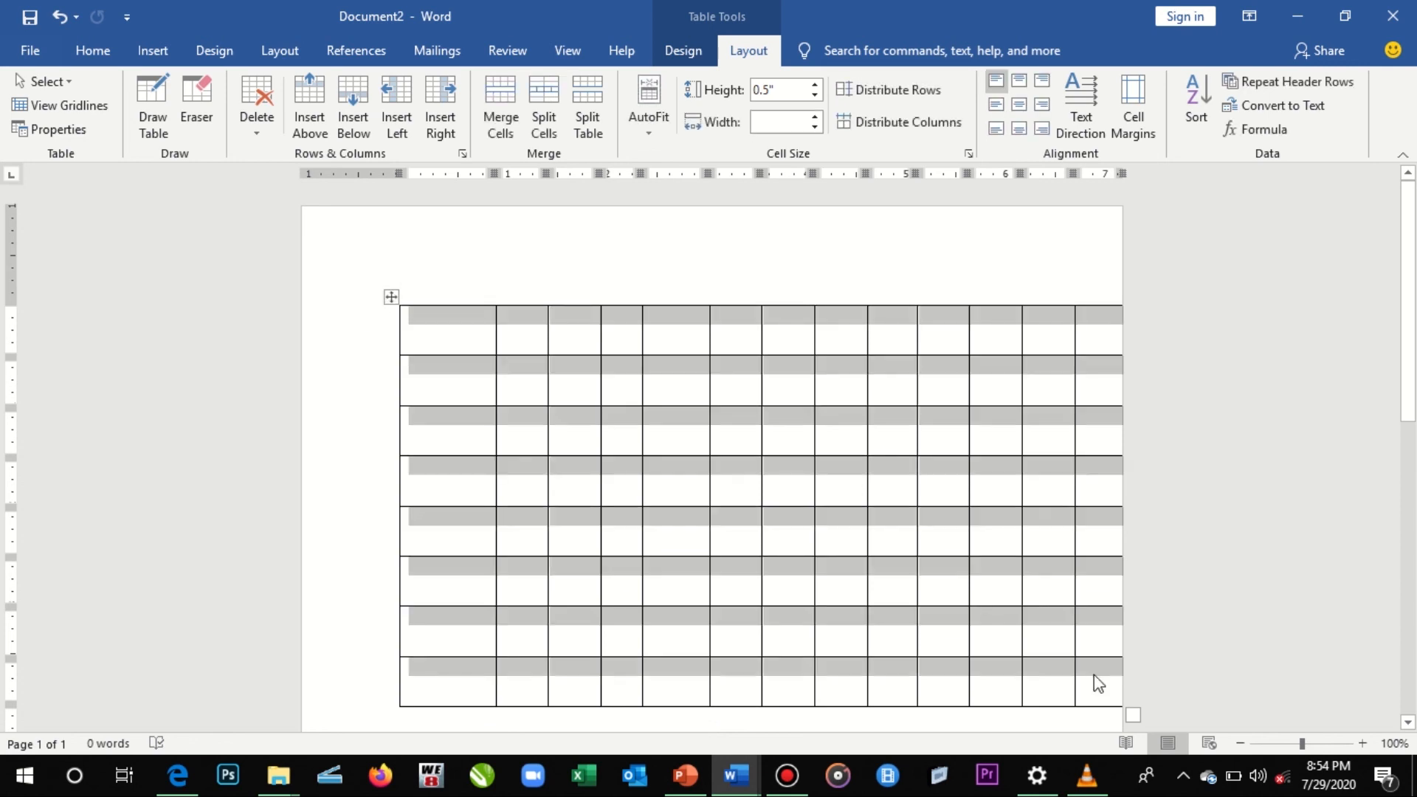
drag(1133, 717, 1360, 690)
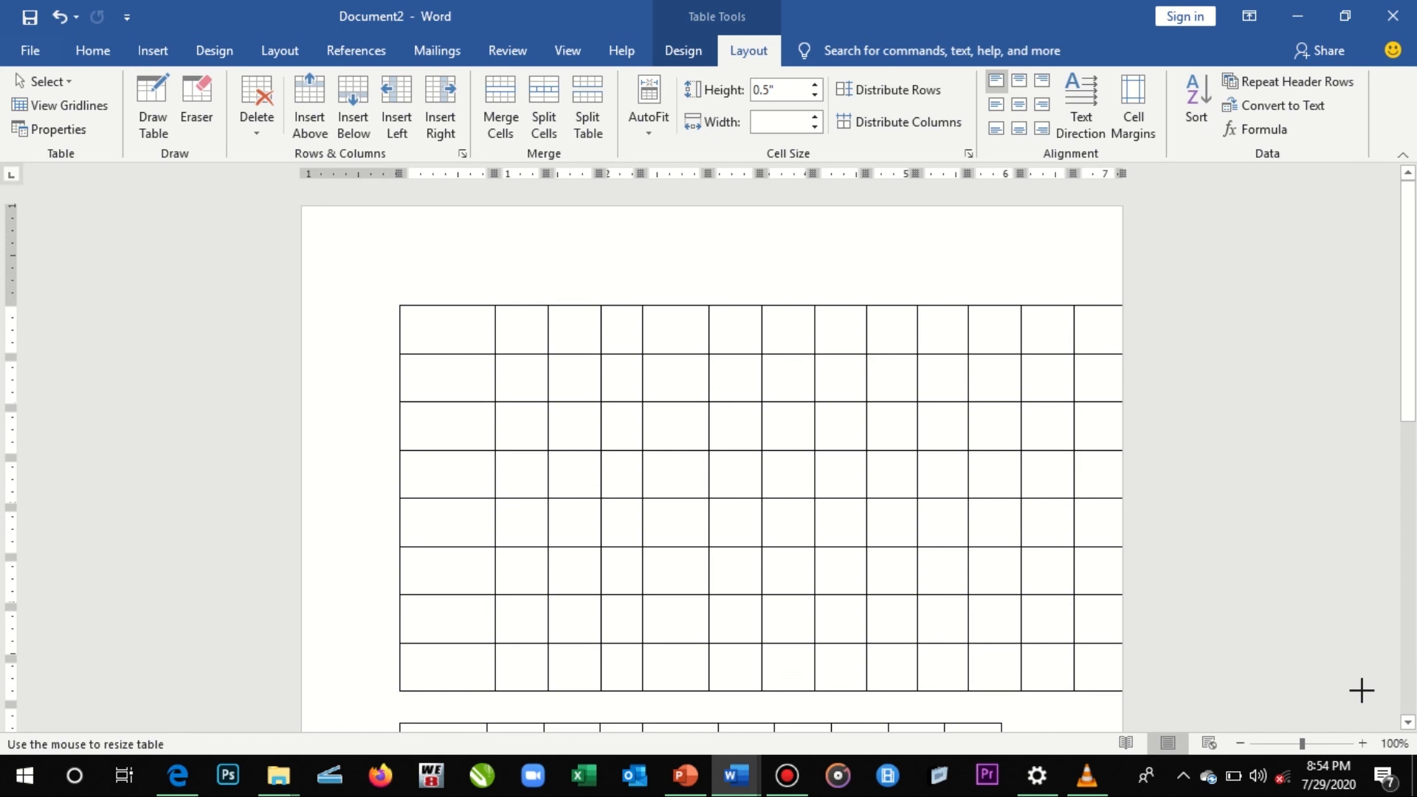
key(Left)
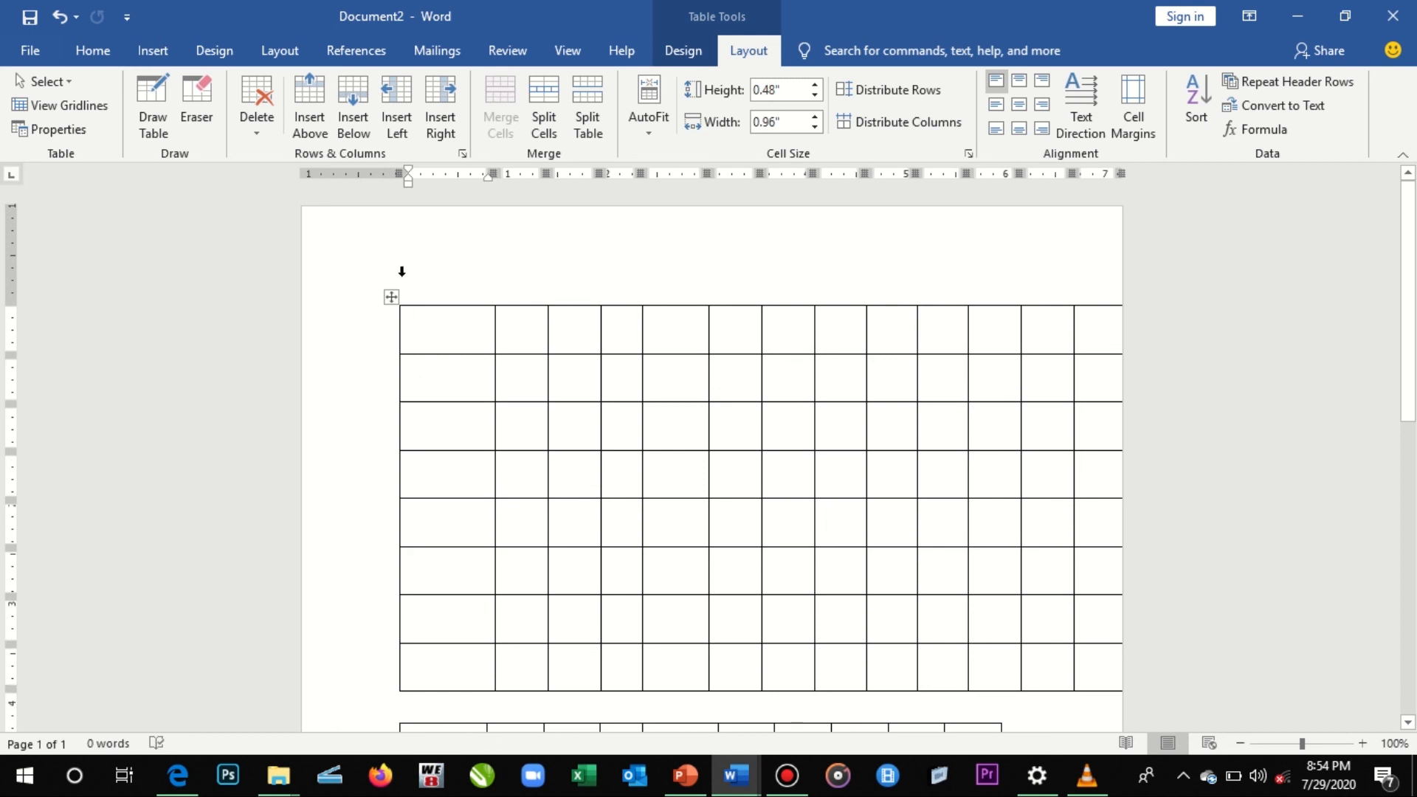
- Fit the entire upper table to the page width with AutoFit Window
click(391, 297)
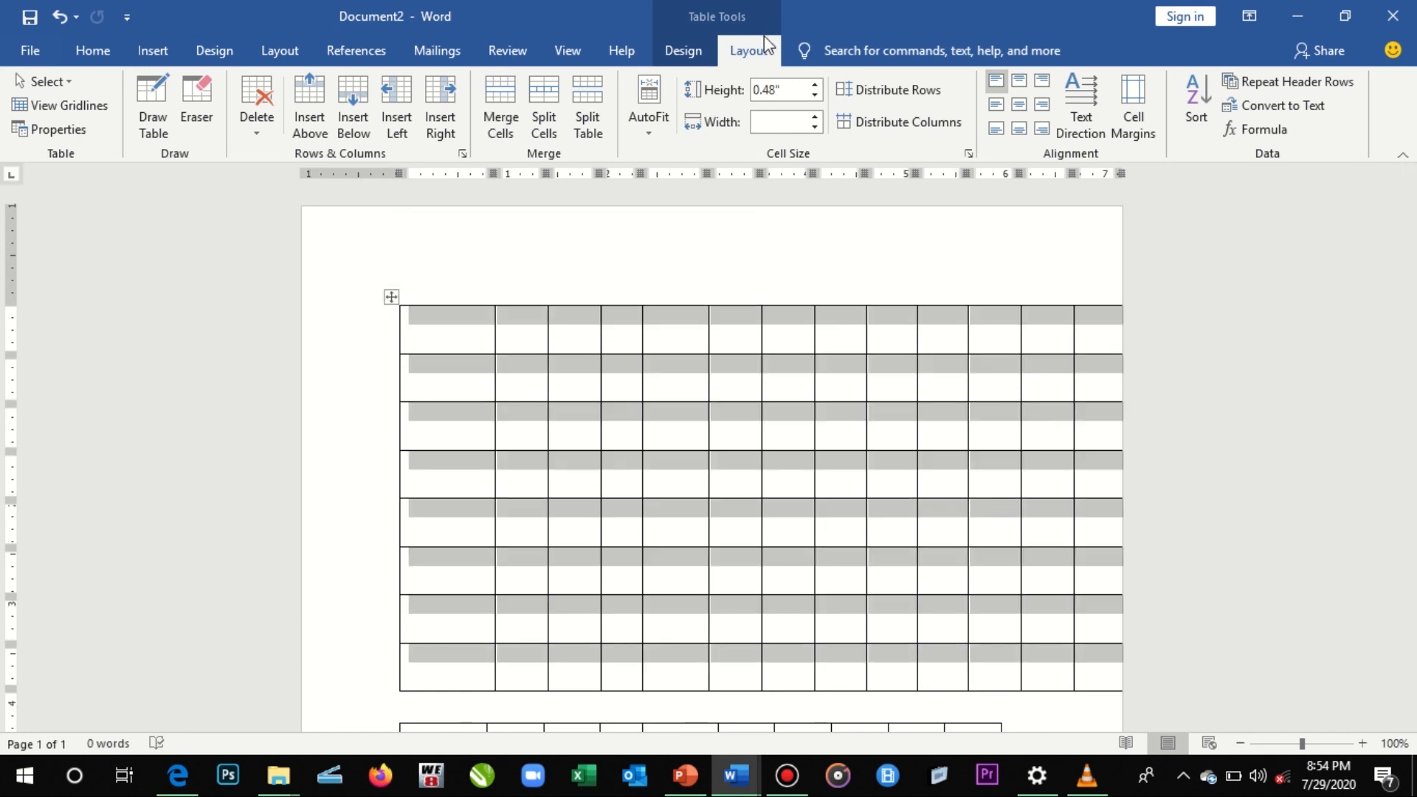
click(651, 100)
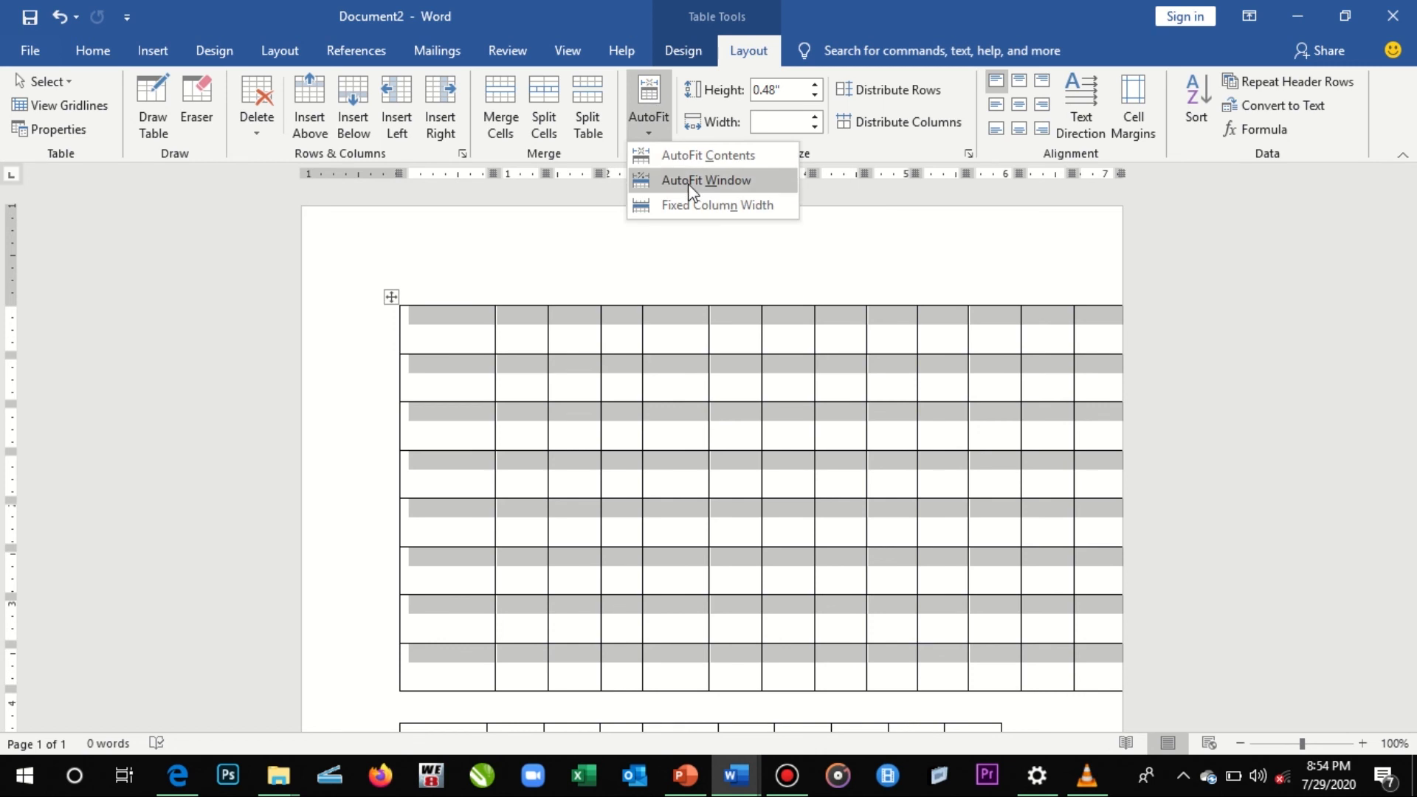
click(693, 181)
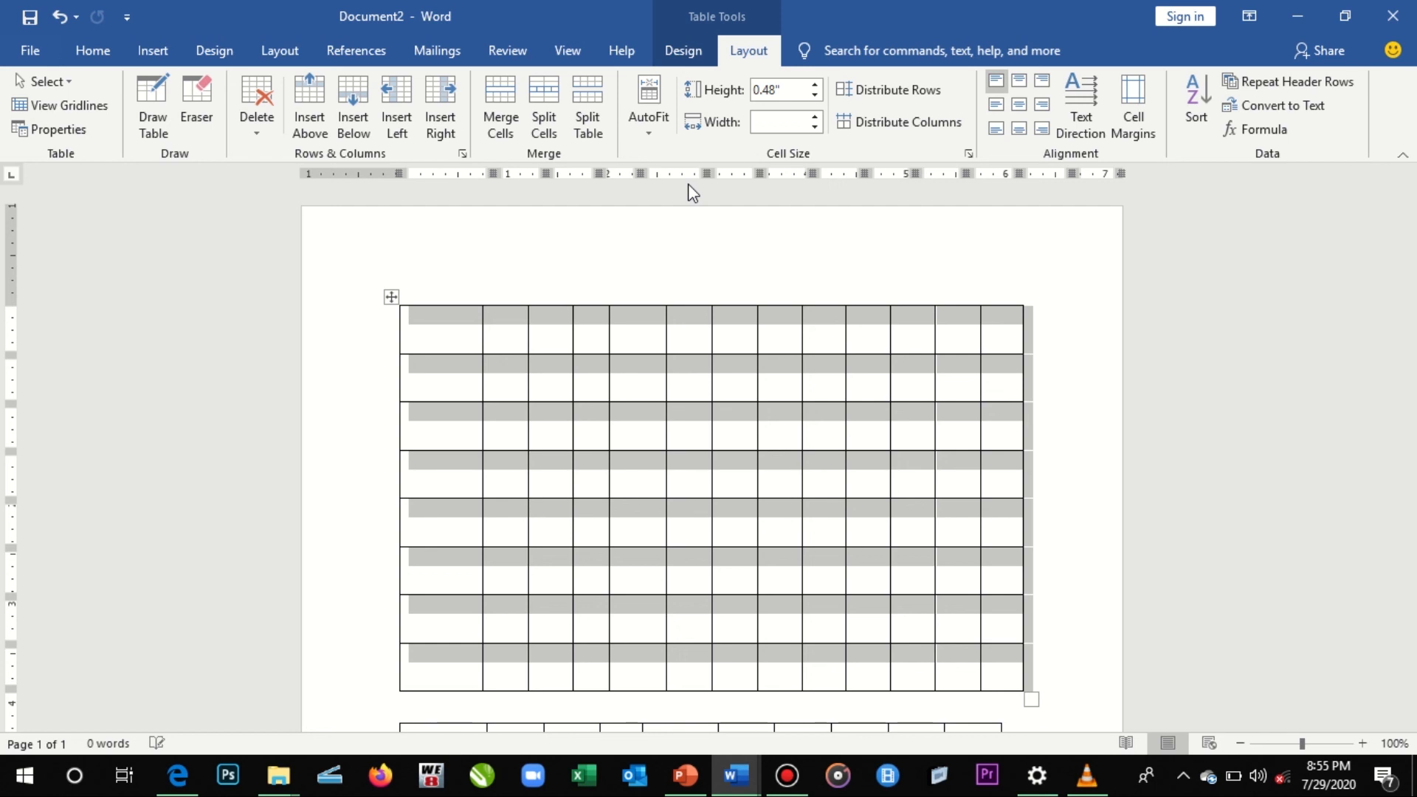
mouse_move(664, 1)
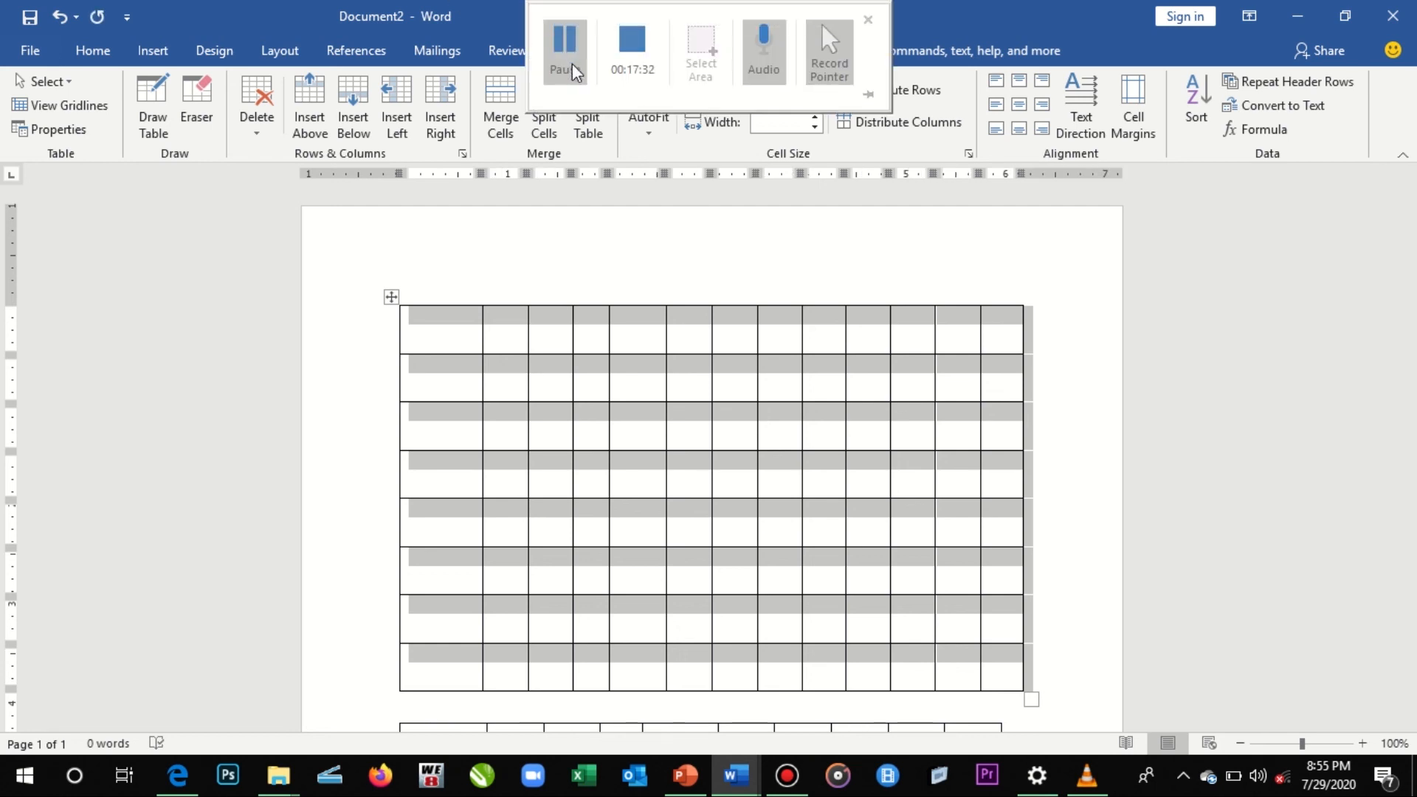
click(574, 67)
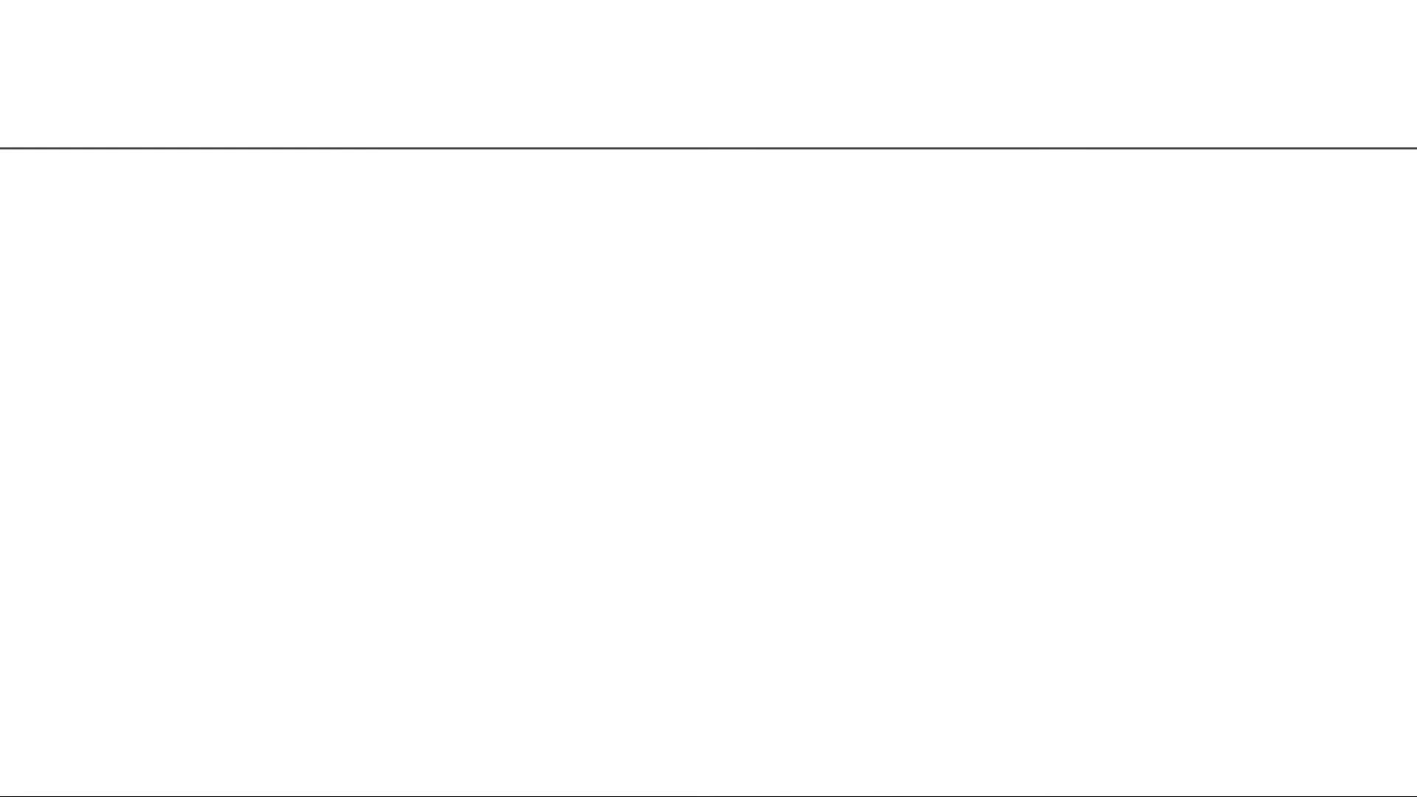